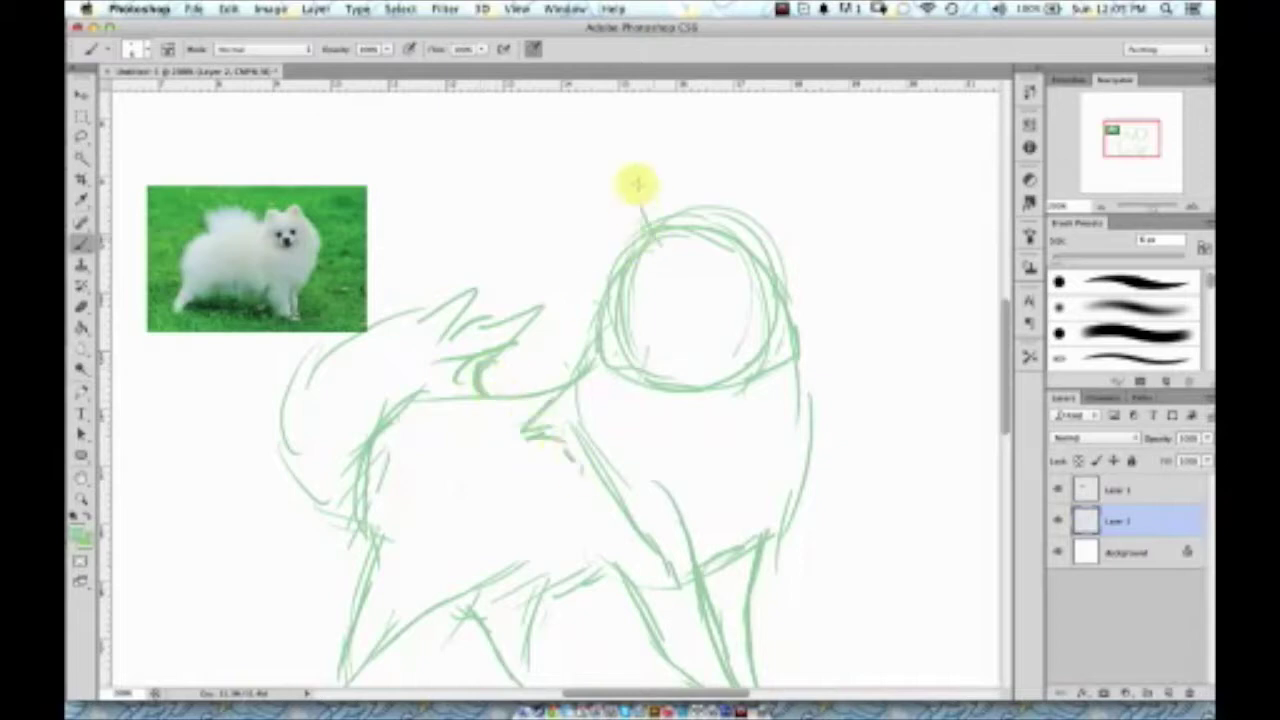
# On a new layer, draw the dog's head, ears, chest fur and back outline in black over the green sketch
pyautogui.click(1170, 693)
pyautogui.click(80, 528)
pyautogui.click(1157, 363)
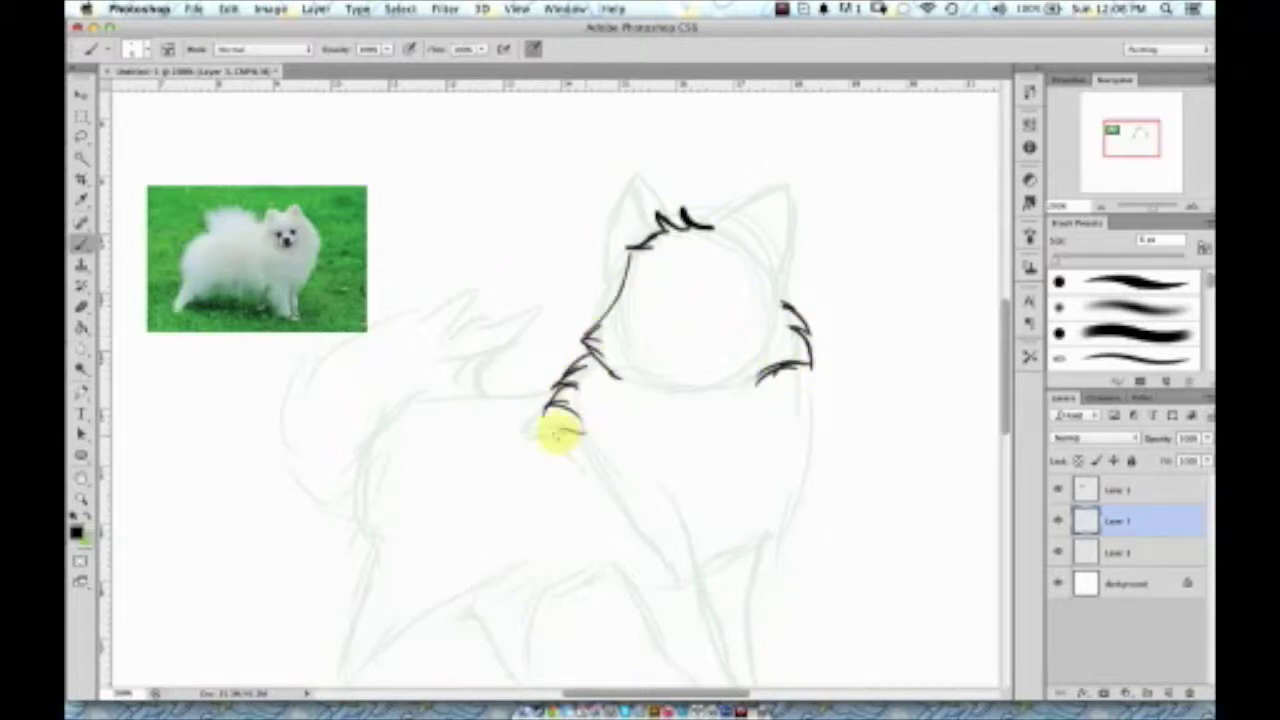
pyautogui.click(147, 49)
pyautogui.click(628, 277)
pyautogui.moveTo(662, 222); pyautogui.dragTo(620, 215)
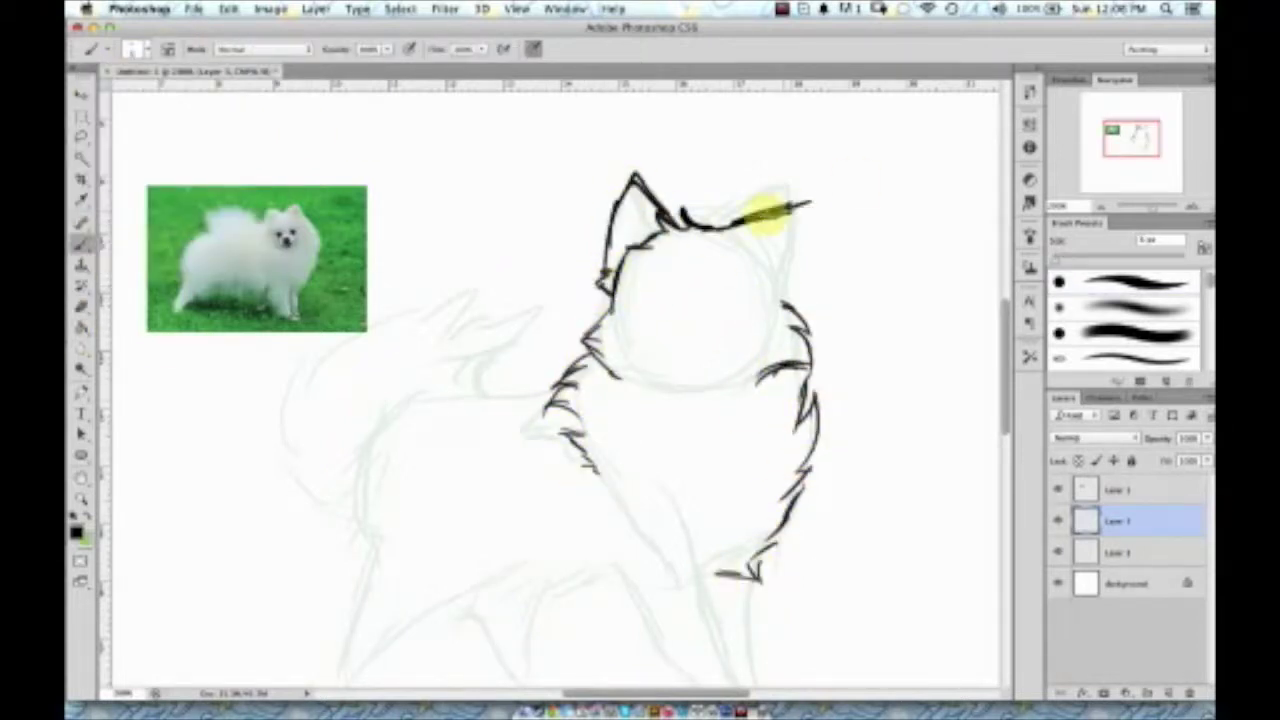
pyautogui.moveTo(748, 220); pyautogui.dragTo(812, 207)
pyautogui.moveTo(580, 338)
pyautogui.mouseDown()
pyautogui.moveTo(468, 373)
pyautogui.moveTo(358, 493)
pyautogui.mouseUp()
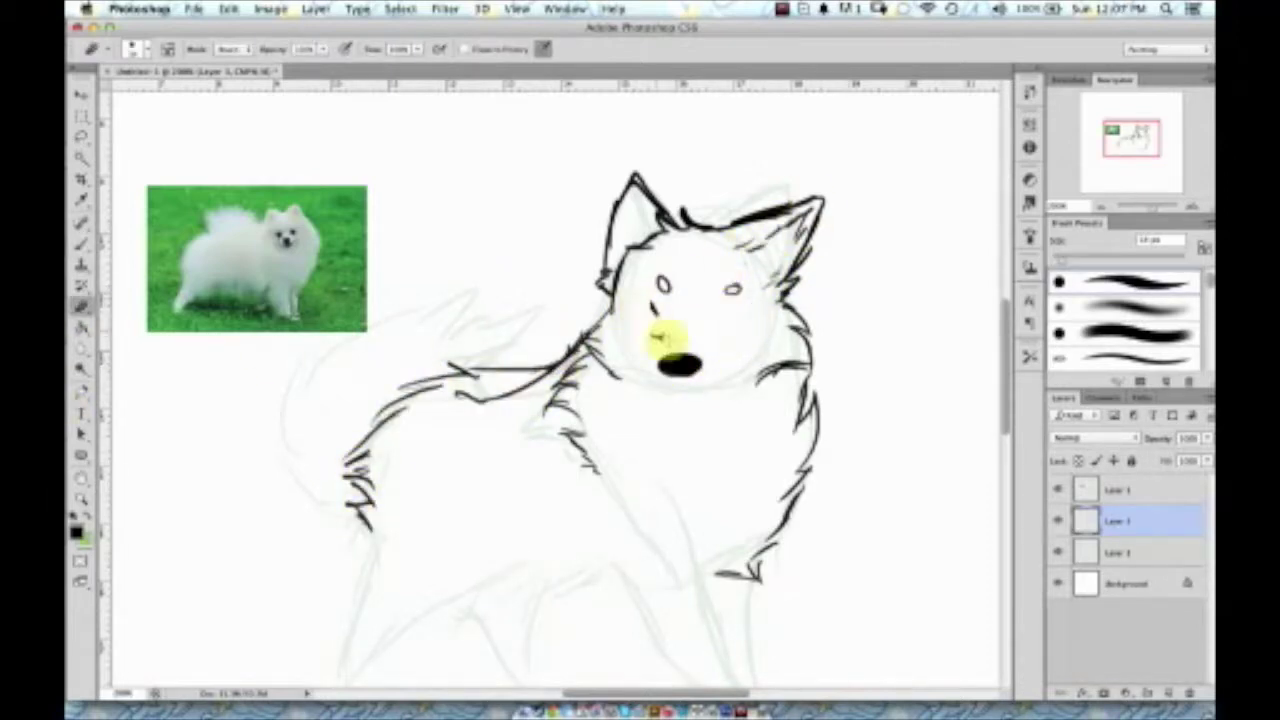
# Draw the dog's solid black eyes and the curved smile around the nose
pyautogui.moveTo(731, 337); pyautogui.dragTo(731, 331)
pyautogui.moveTo(642, 326); pyautogui.dragTo(650, 332)
pyautogui.moveTo(712, 388); pyautogui.dragTo(748, 362)
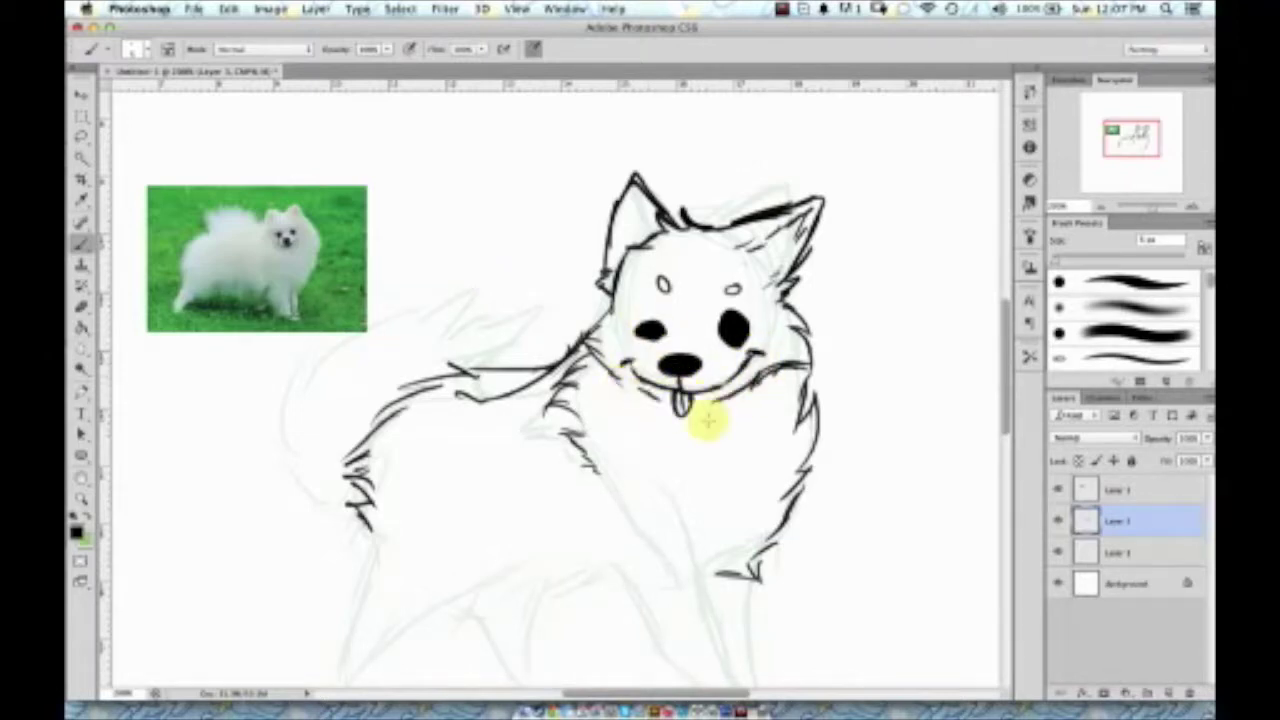
# Draw the raised tail and the legs in black, erasing stray lines and reshaping the far front leg
pyautogui.moveTo(349, 522); pyautogui.dragTo(508, 263)
pyautogui.scroll(-3, 583, 366)
pyautogui.moveTo(570, 366); pyautogui.dragTo(790, 462)
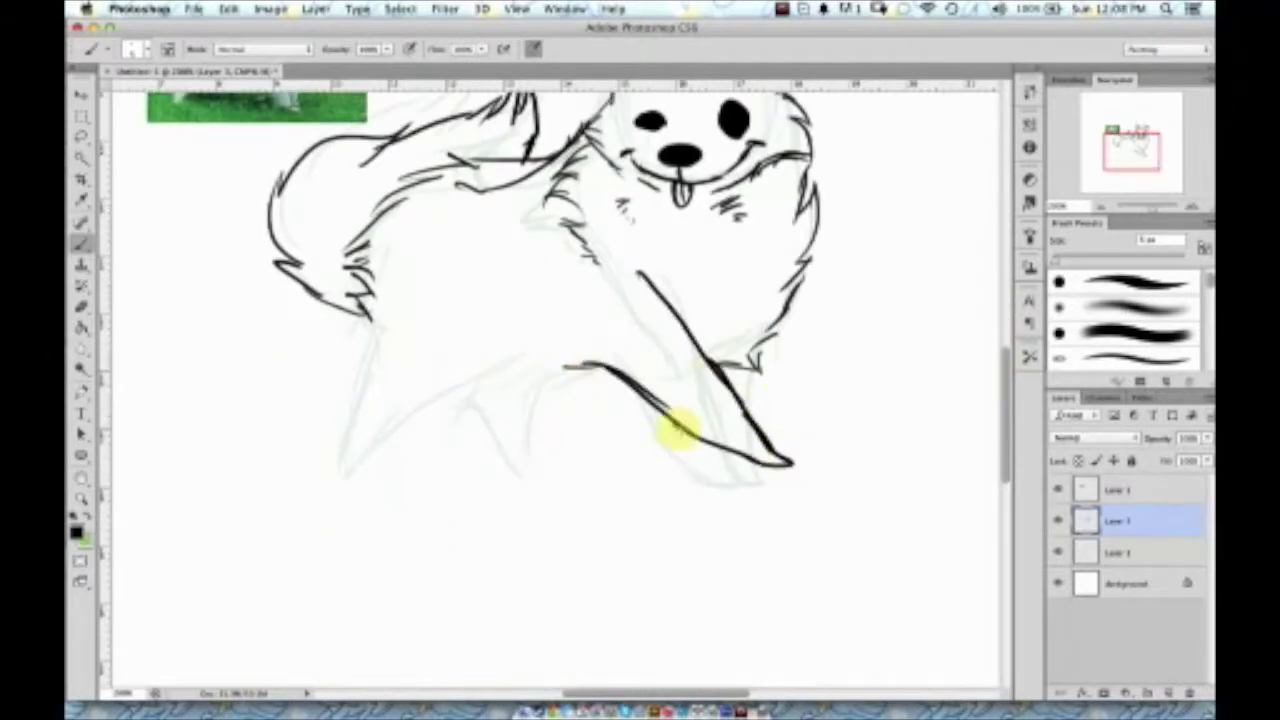
pyautogui.moveTo(762, 340); pyautogui.dragTo(836, 415)
pyautogui.moveTo(460, 360)
pyautogui.mouseDown()
pyautogui.moveTo(337, 434)
pyautogui.moveTo(457, 391)
pyautogui.moveTo(470, 420)
pyautogui.mouseUp()
pyautogui.press('e')
pyautogui.scroll(2, 780, 518)
pyautogui.press('b')
pyautogui.moveTo(762, 463); pyautogui.dragTo(818, 495)
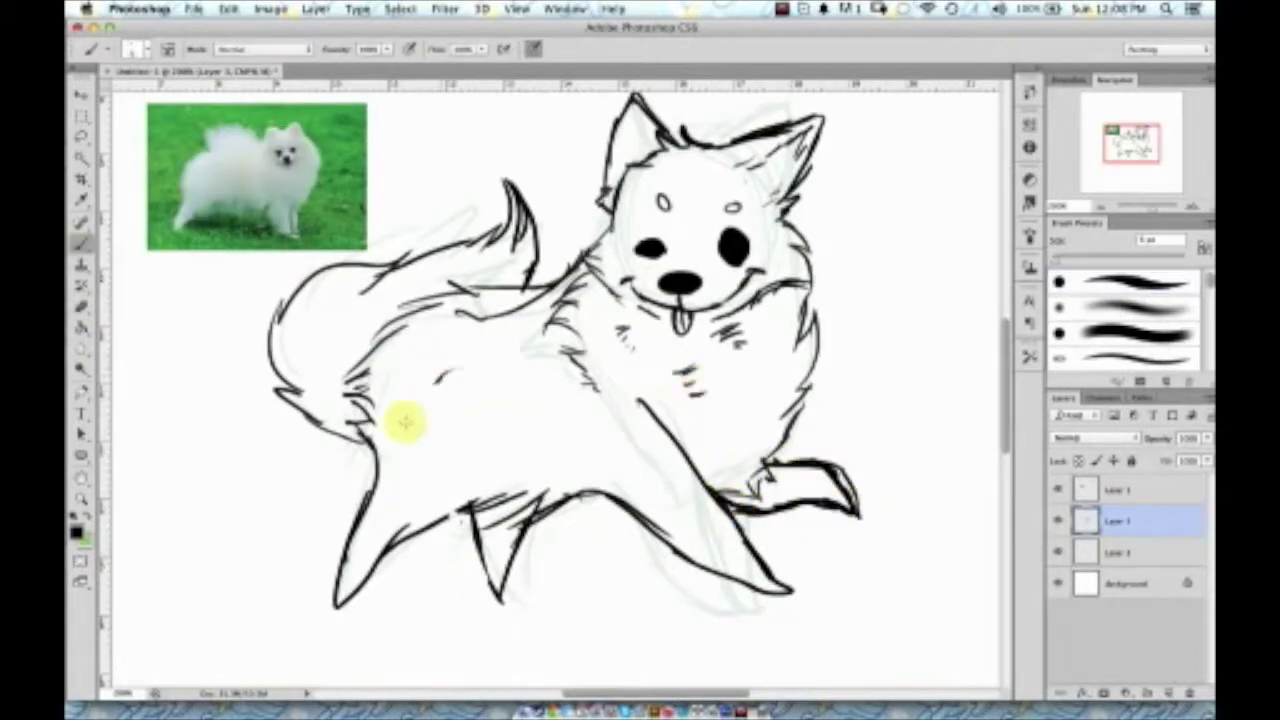
# Fade the black rough drawing and, on a new layer, ink clean outlines of the brows, eyes, nose and mouth line
pyautogui.moveTo(1193, 438); pyautogui.dragTo(1160, 462)
pyautogui.click(1168, 692)
pyautogui.press('super+equal')
pyautogui.press('super+equal')
pyautogui.press('super+equal')
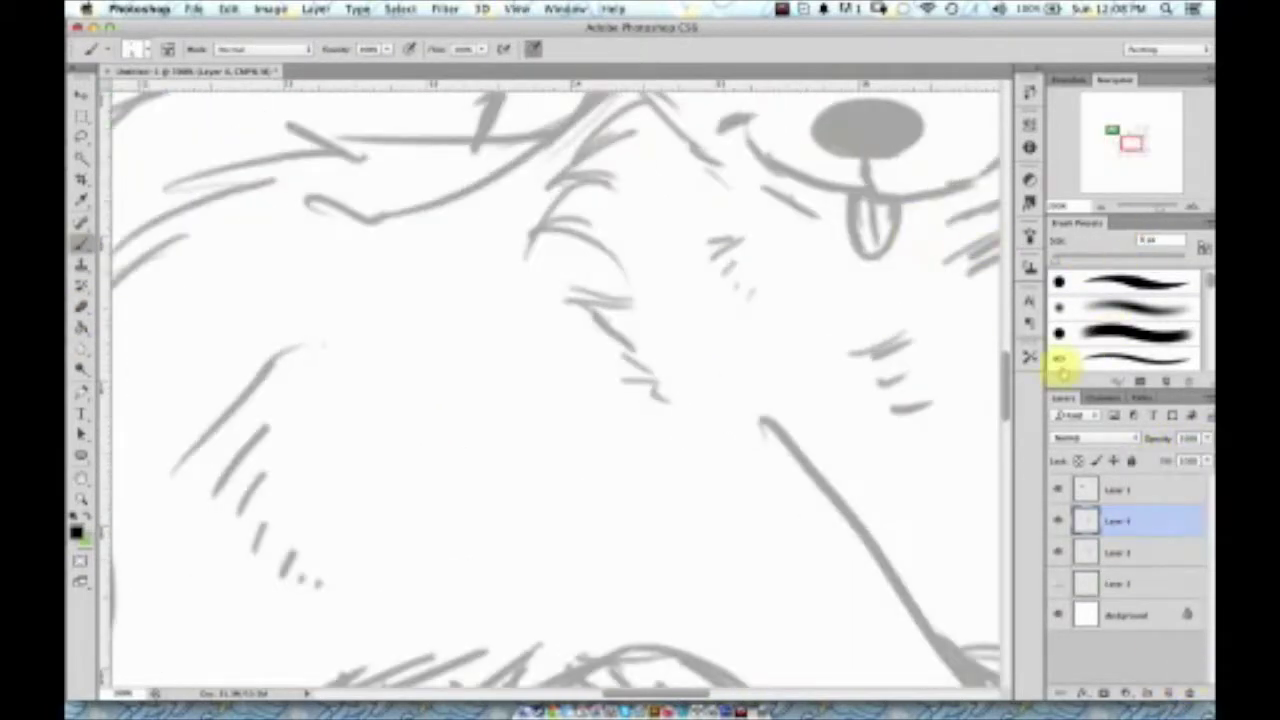
pyautogui.press('super+minus')
pyautogui.moveTo(722, 275); pyautogui.dragTo(718, 278)
pyautogui.moveTo(700, 214)
pyautogui.mouseDown()
pyautogui.moveTo(720, 214)
pyautogui.moveTo(702, 218)
pyautogui.mouseUp()
pyautogui.moveTo(552, 208); pyautogui.dragTo(528, 245)
pyautogui.moveTo(520, 300); pyautogui.dragTo(515, 302)
pyautogui.moveTo(568, 386)
pyautogui.mouseDown()
pyautogui.moveTo(562, 428)
pyautogui.moveTo(613, 420)
pyautogui.mouseUp()
pyautogui.moveTo(585, 470)
pyautogui.mouseDown()
pyautogui.moveTo(698, 452)
pyautogui.moveTo(736, 430)
pyautogui.mouseUp()
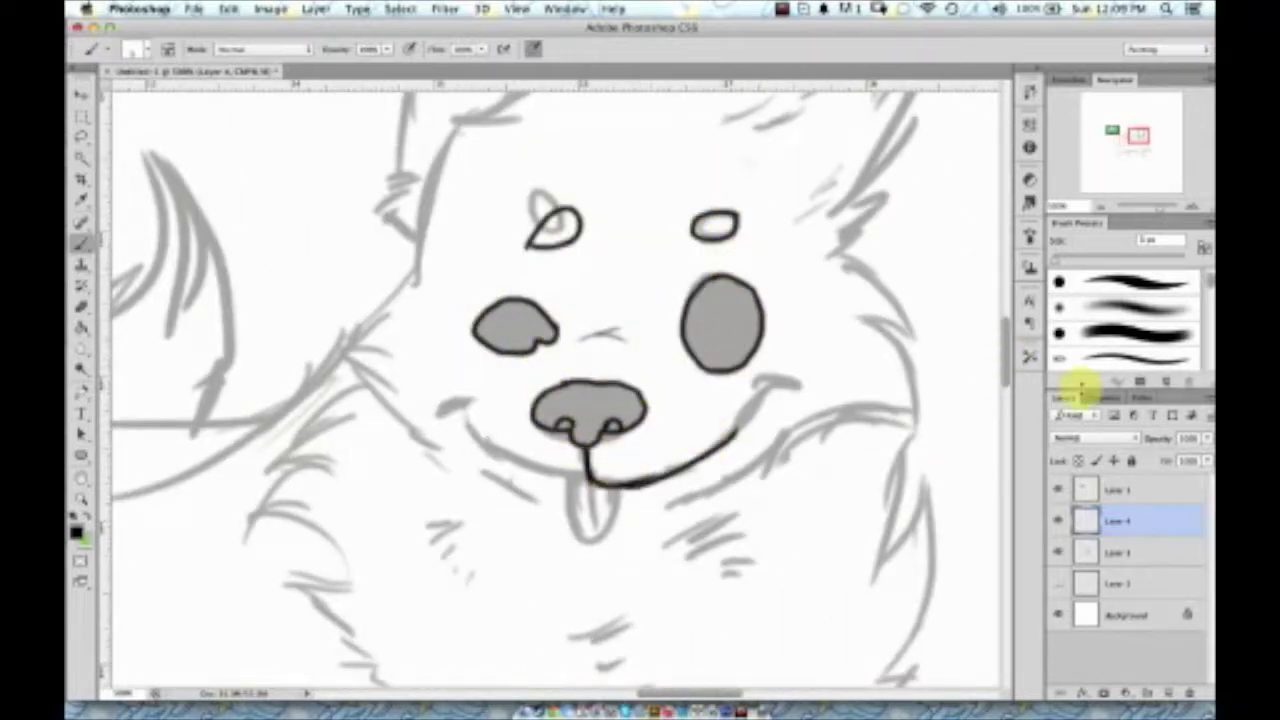
# Ink the rest of the mouth with its tongue, and the fur tufts on both cheeks
pyautogui.moveTo(593, 480); pyautogui.dragTo(757, 408)
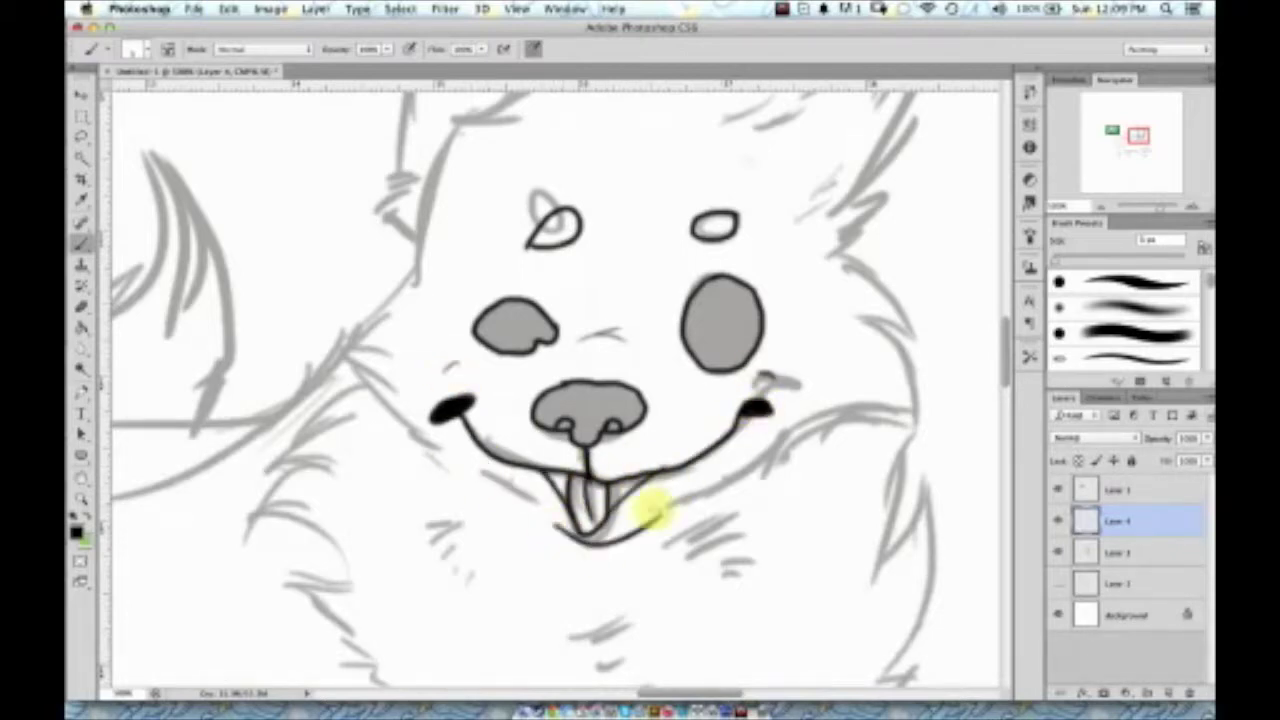
pyautogui.scroll(-3, 1003, 365)
pyautogui.moveTo(630, 468); pyautogui.dragTo(609, 523)
pyautogui.moveTo(715, 372); pyautogui.dragTo(670, 408)
pyautogui.moveTo(460, 365); pyautogui.dragTo(457, 400)
pyautogui.moveTo(415, 120)
pyautogui.mouseDown()
pyautogui.moveTo(400, 286)
pyautogui.moveTo(470, 345)
pyautogui.mouseUp()
pyautogui.moveTo(845, 120); pyautogui.dragTo(915, 270)
pyautogui.scroll(3, 862, 220)
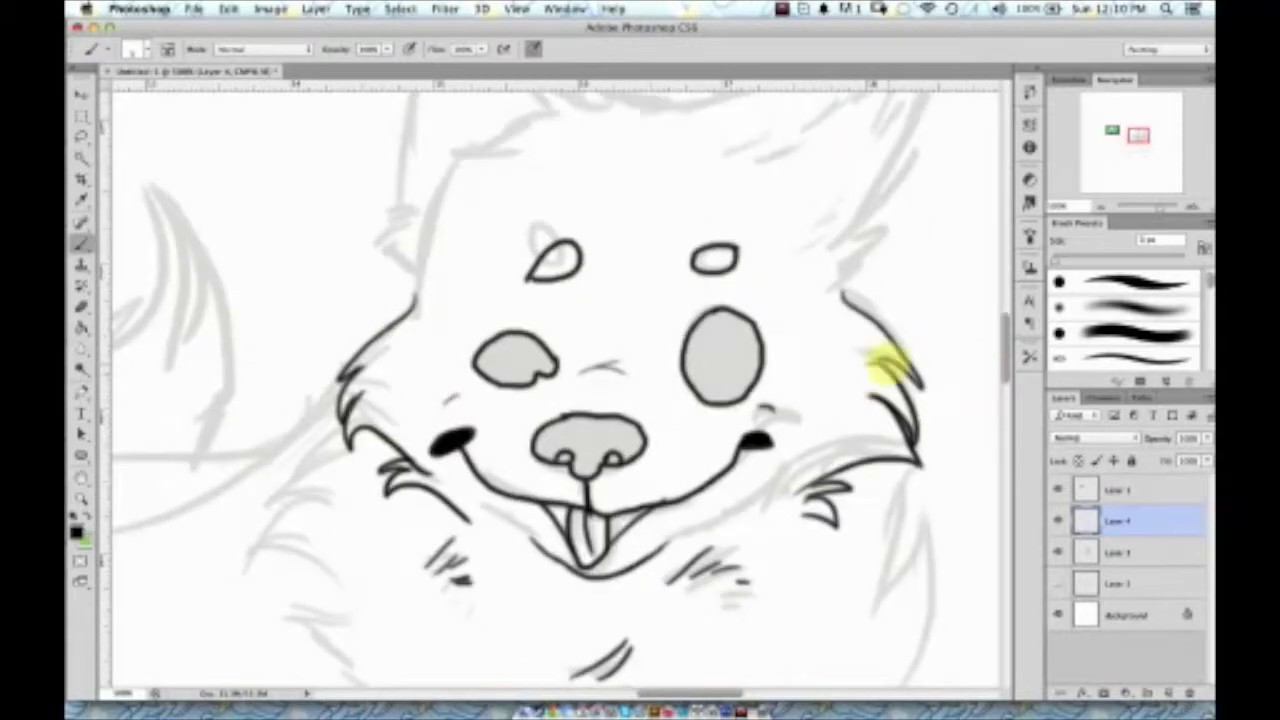
# Ink the jagged outer fur edge of the chest below the dog's cheek
pyautogui.scroll(-8, 886, 357)
pyautogui.moveTo(676, 606)
pyautogui.mouseDown()
pyautogui.moveTo(798, 620)
pyautogui.moveTo(819, 484)
pyautogui.moveTo(878, 376)
pyautogui.mouseUp()
pyautogui.scroll(3, 886, 420)
pyautogui.moveTo(894, 480)
pyautogui.mouseDown()
pyautogui.moveTo(885, 368)
pyautogui.moveTo(900, 263)
pyautogui.mouseUp()
# Ink the top of the head and the body fur contours, including the chest ruff and the near front leg
pyautogui.scroll(5, 1006, 349)
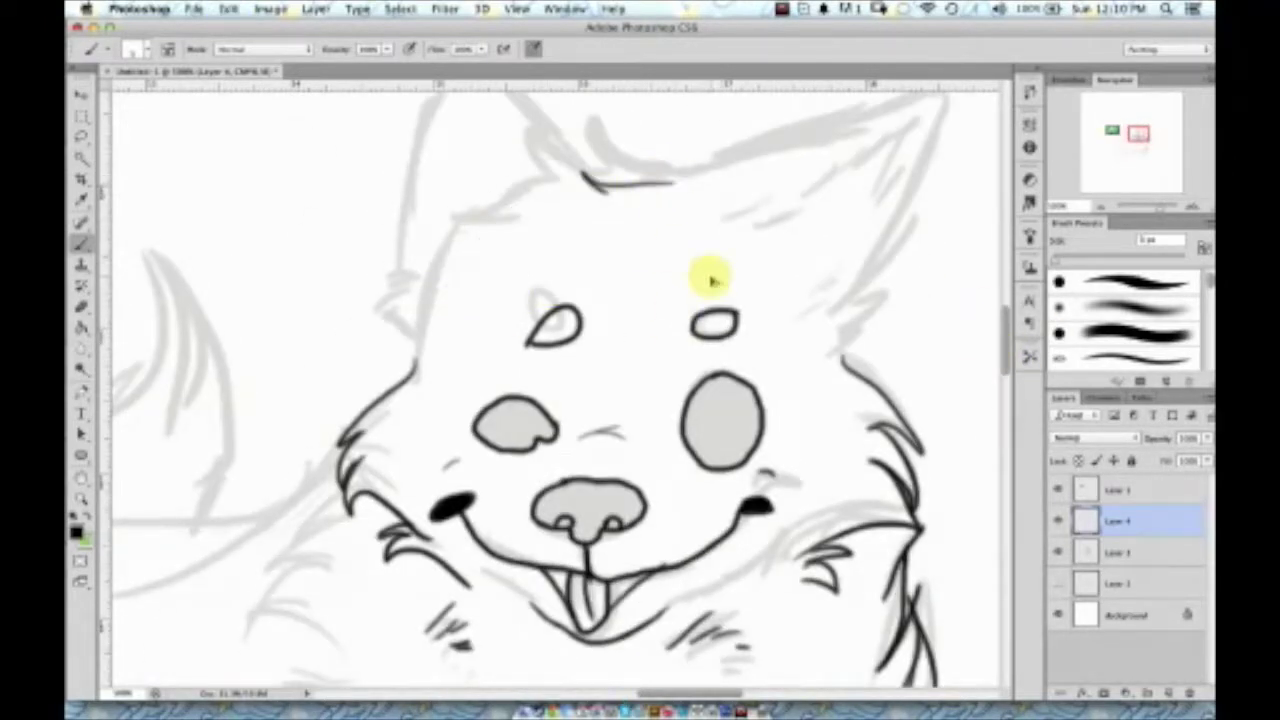
pyautogui.press('super+Tab')
pyautogui.press('super+Tab')
pyautogui.moveTo(400, 424)
pyautogui.mouseDown()
pyautogui.moveTo(586, 186)
pyautogui.moveTo(620, 177)
pyautogui.moveTo(871, 297)
pyautogui.moveTo(415, 295)
pyautogui.moveTo(650, 390)
pyautogui.mouseUp()
pyautogui.press('h')
pyautogui.moveTo(440, 212)
pyautogui.mouseDown()
pyautogui.moveTo(543, 249)
pyautogui.moveTo(655, 455)
pyautogui.mouseUp()
pyautogui.moveTo(347, 185)
pyautogui.mouseDown()
pyautogui.moveTo(249, 269)
pyautogui.moveTo(170, 390)
pyautogui.moveTo(175, 480)
pyautogui.moveTo(238, 491)
pyautogui.moveTo(230, 520)
pyautogui.mouseUp()
pyautogui.moveTo(880, 627)
pyautogui.mouseDown()
pyautogui.moveTo(640, 352)
pyautogui.moveTo(346, 346)
pyautogui.moveTo(252, 262)
pyautogui.mouseUp()
pyautogui.moveTo(645, 352); pyautogui.dragTo(598, 272)
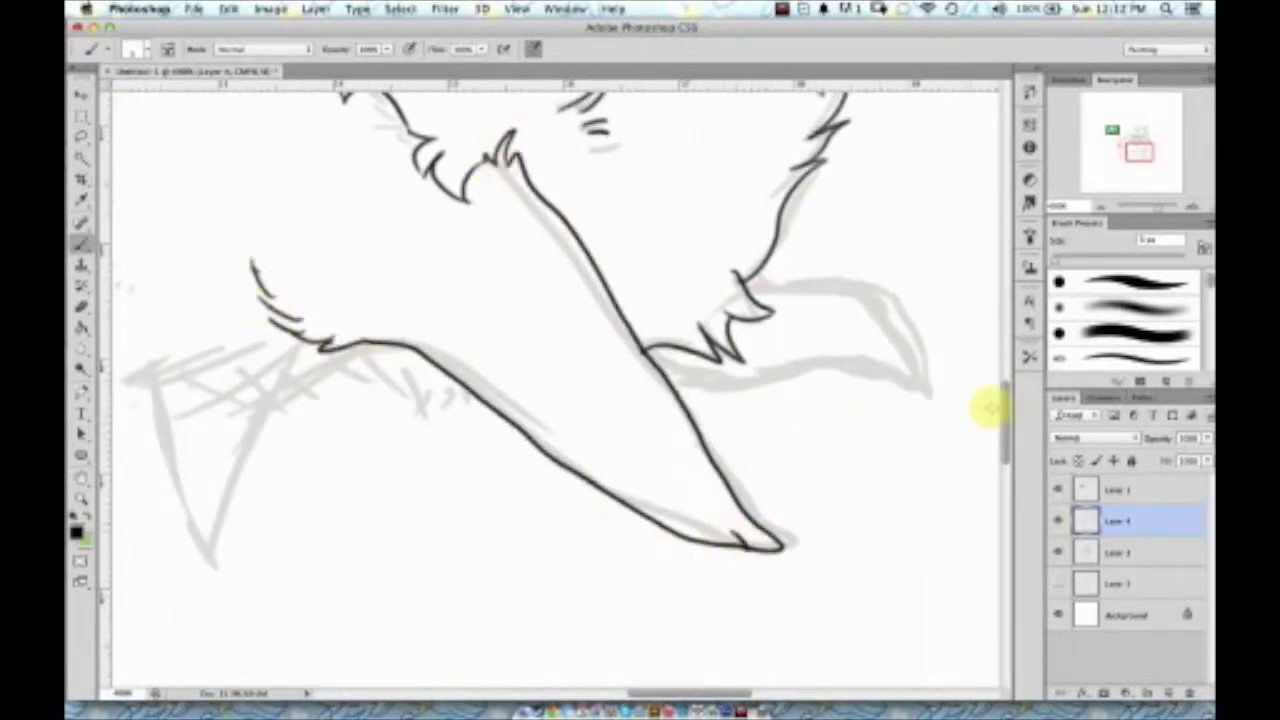
# Ink the far front leg behind the chest and erase the lines overlapping the chest fur
pyautogui.scroll(3, 988, 407)
pyautogui.moveTo(745, 350); pyautogui.dragTo(918, 458)
pyautogui.moveTo(903, 410); pyautogui.dragTo(750, 378)
pyautogui.press('e')
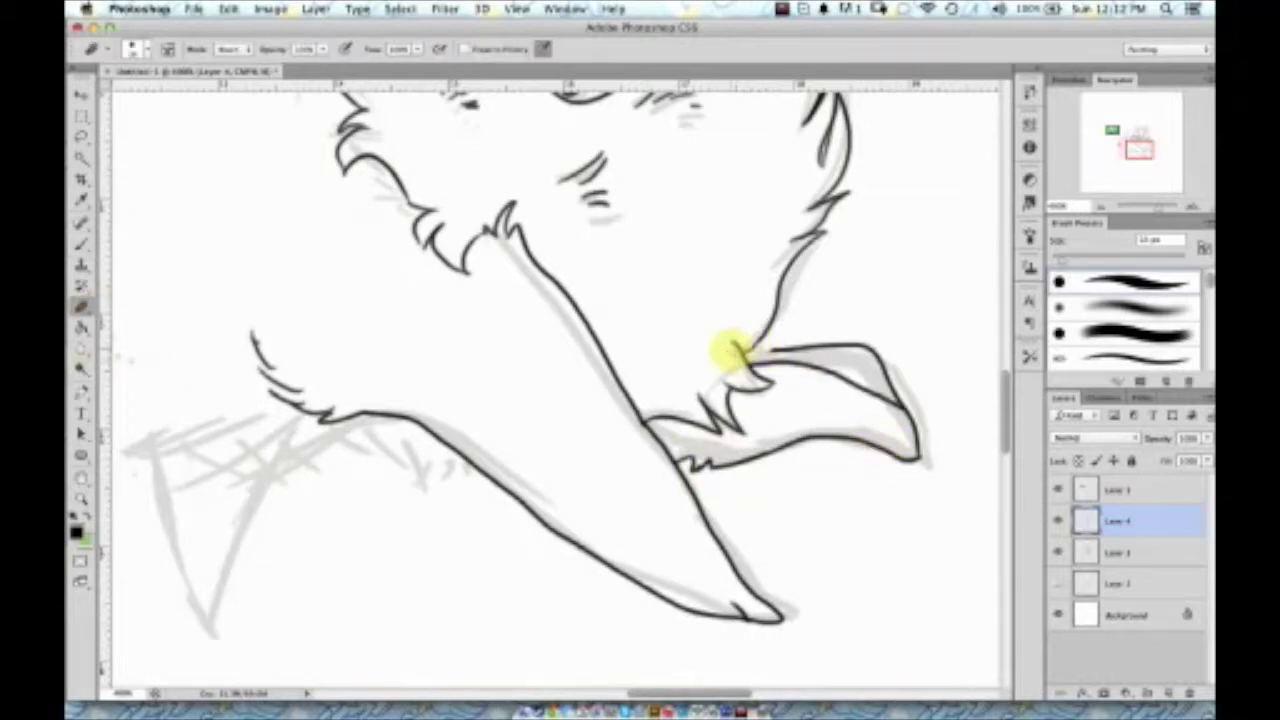
pyautogui.press('b')
# Ink the hind legs and the ragged fur along the belly
pyautogui.hscroll(-5, 900, 425)
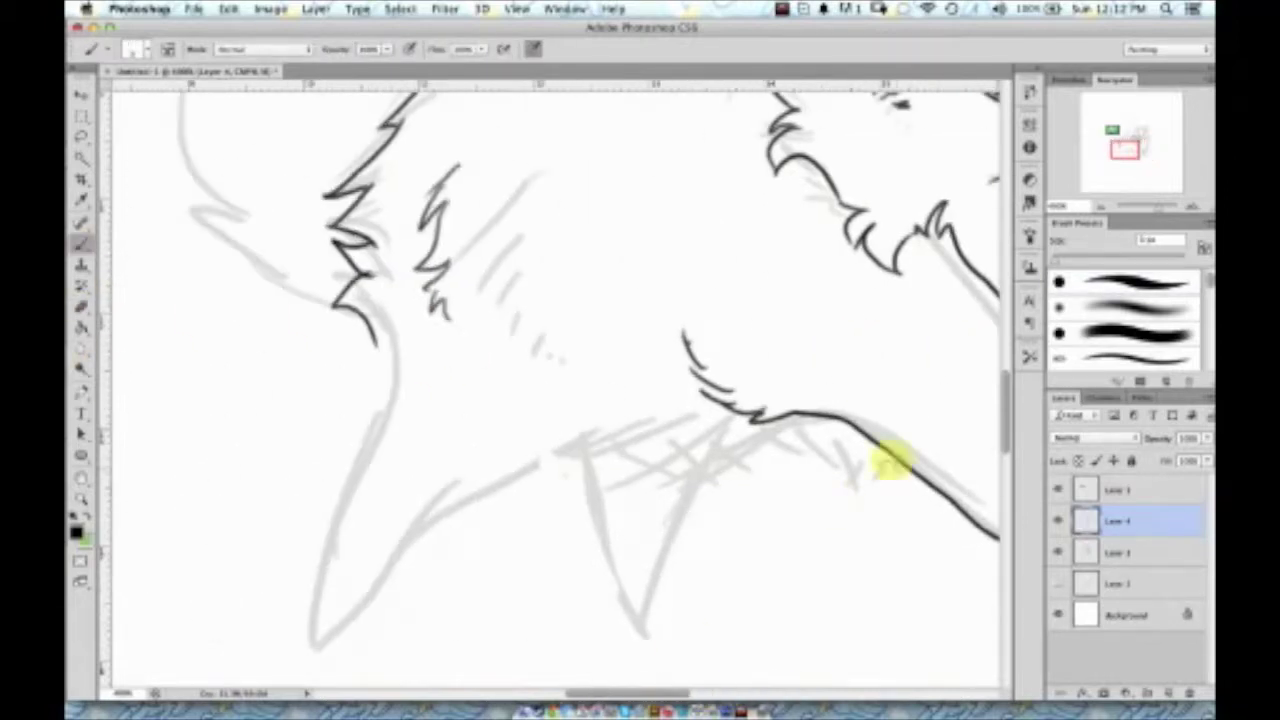
pyautogui.moveTo(378, 335)
pyautogui.mouseDown()
pyautogui.moveTo(560, 451)
pyautogui.moveTo(615, 470)
pyautogui.mouseUp()
pyautogui.press('super+z')
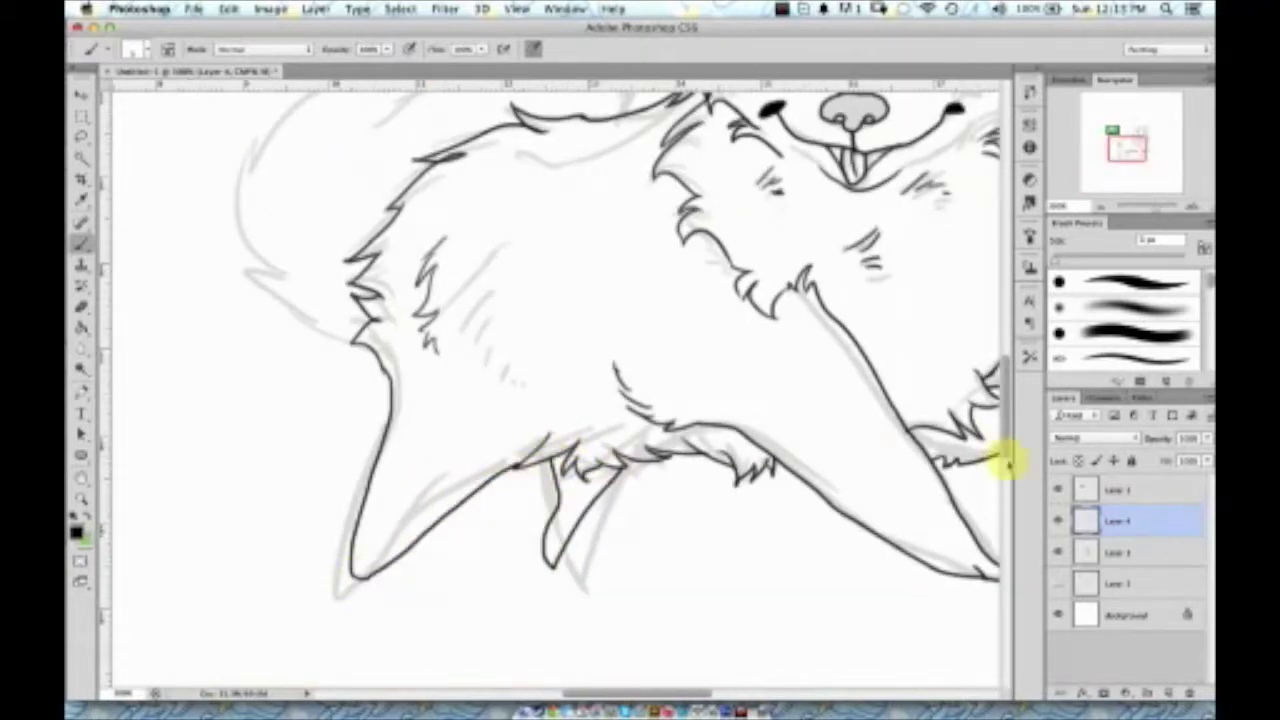
# Ink the bushy tail with its curled, split tip and add fur marks along the back and side
pyautogui.scroll(4, 294, 534)
pyautogui.moveTo(294, 534)
pyautogui.mouseDown()
pyautogui.moveTo(263, 449)
pyautogui.moveTo(545, 235)
pyautogui.mouseUp()
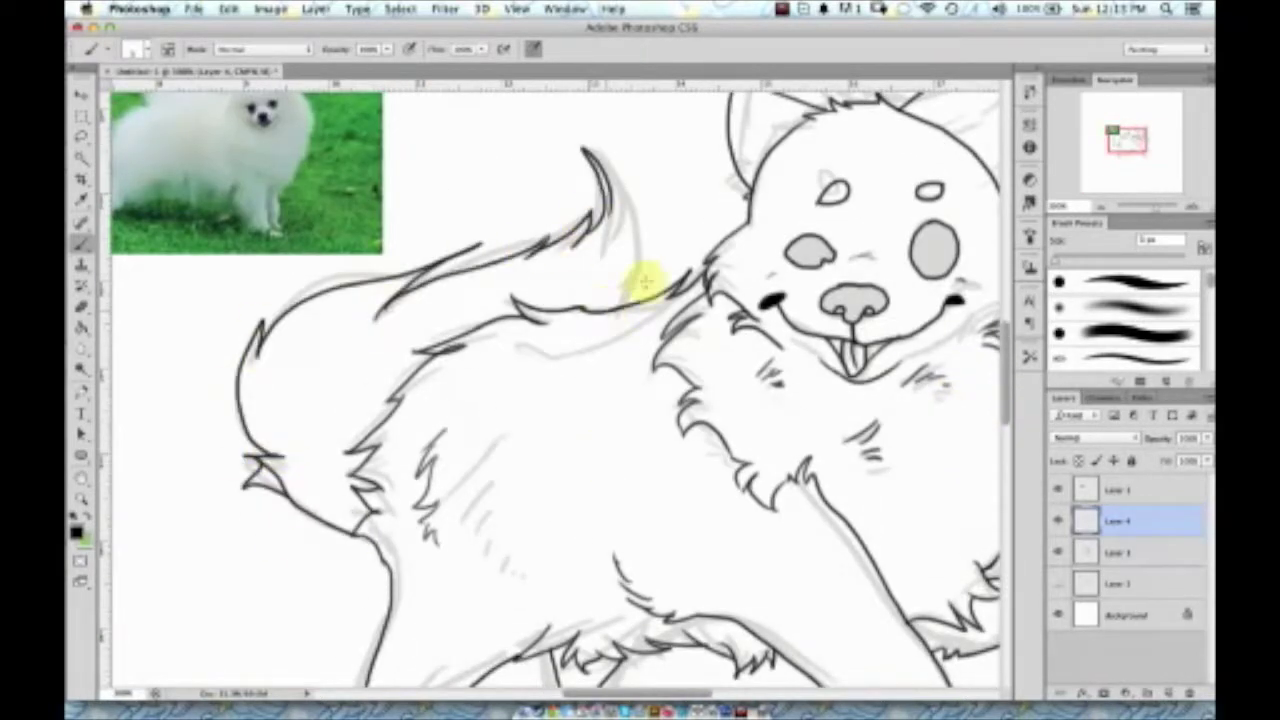
pyautogui.moveTo(645, 283); pyautogui.dragTo(622, 130)
pyautogui.moveTo(580, 135); pyautogui.dragTo(616, 192)
pyautogui.scroll(-4, 349, 571)
pyautogui.hscroll(4, 737, 691)
pyautogui.scroll(2, 774, 443)
pyautogui.press('e')
pyautogui.press('b')
pyautogui.scroll(4, 1006, 371)
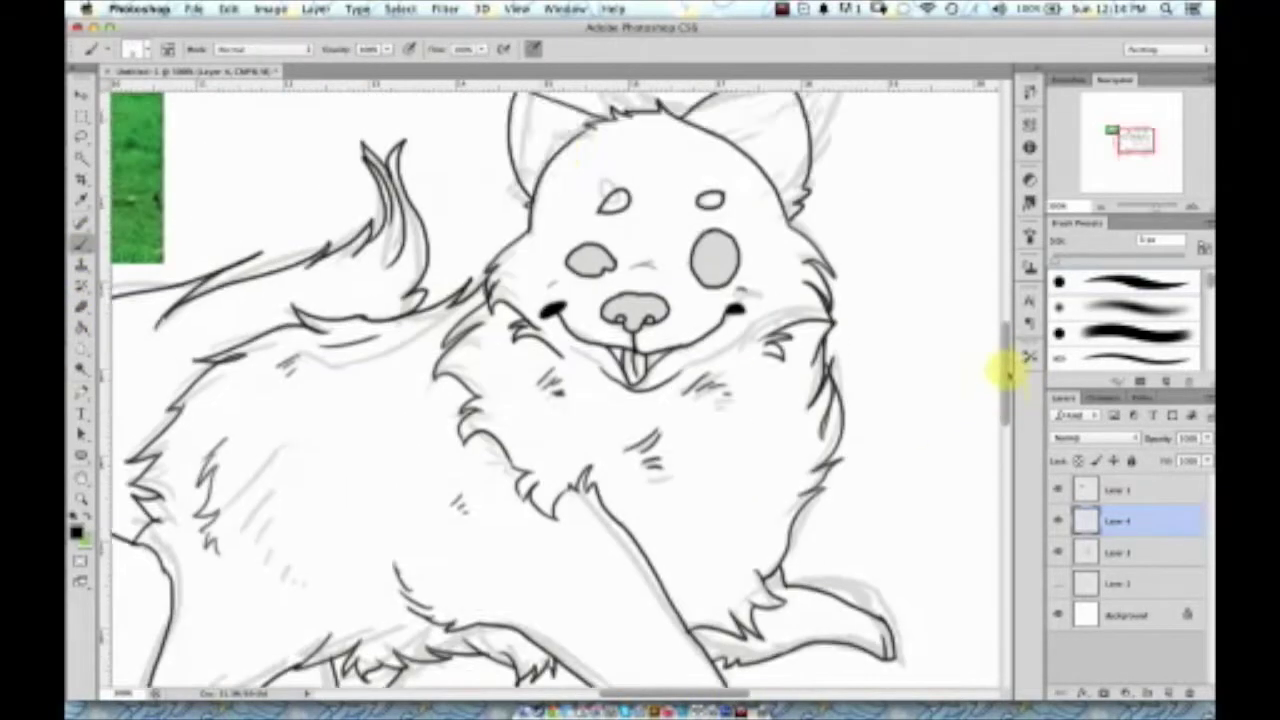
# Erase both ears and redraw them as smaller pointed ears with inner fur tufts
pyautogui.press('e')
pyautogui.moveTo(675, 185)
pyautogui.mouseDown()
pyautogui.moveTo(780, 140)
pyautogui.moveTo(805, 200)
pyautogui.mouseUp()
pyautogui.press('b')
pyautogui.moveTo(690, 192); pyautogui.dragTo(792, 152)
# Fill both eyes solid black and touch up the gaps with the brush
pyautogui.press('g')
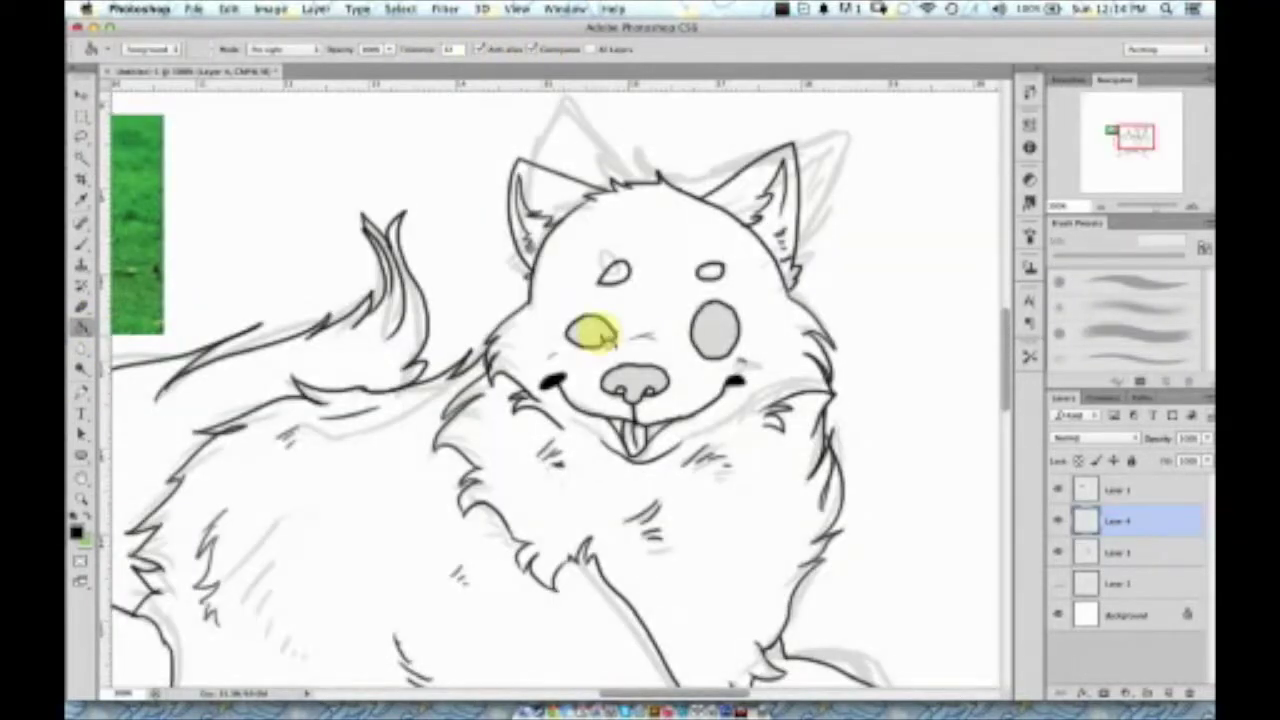
pyautogui.click(591, 329)
pyautogui.press('b')
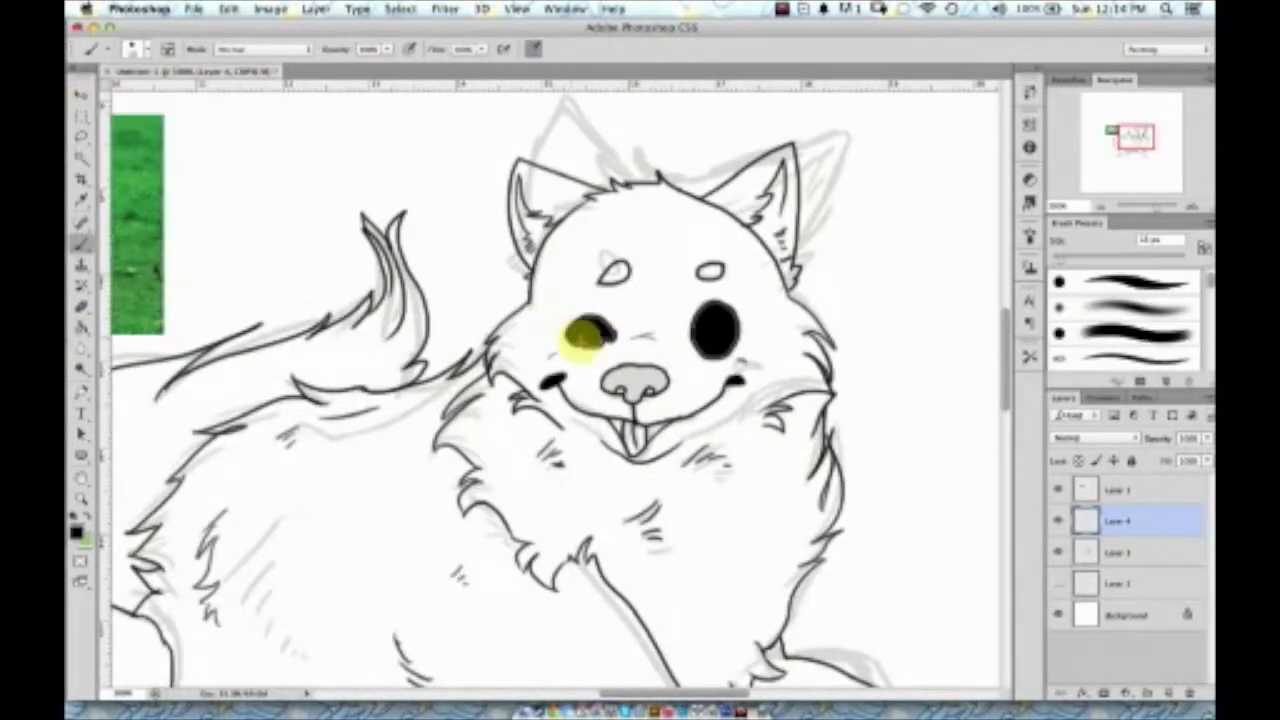
pyautogui.press('[')
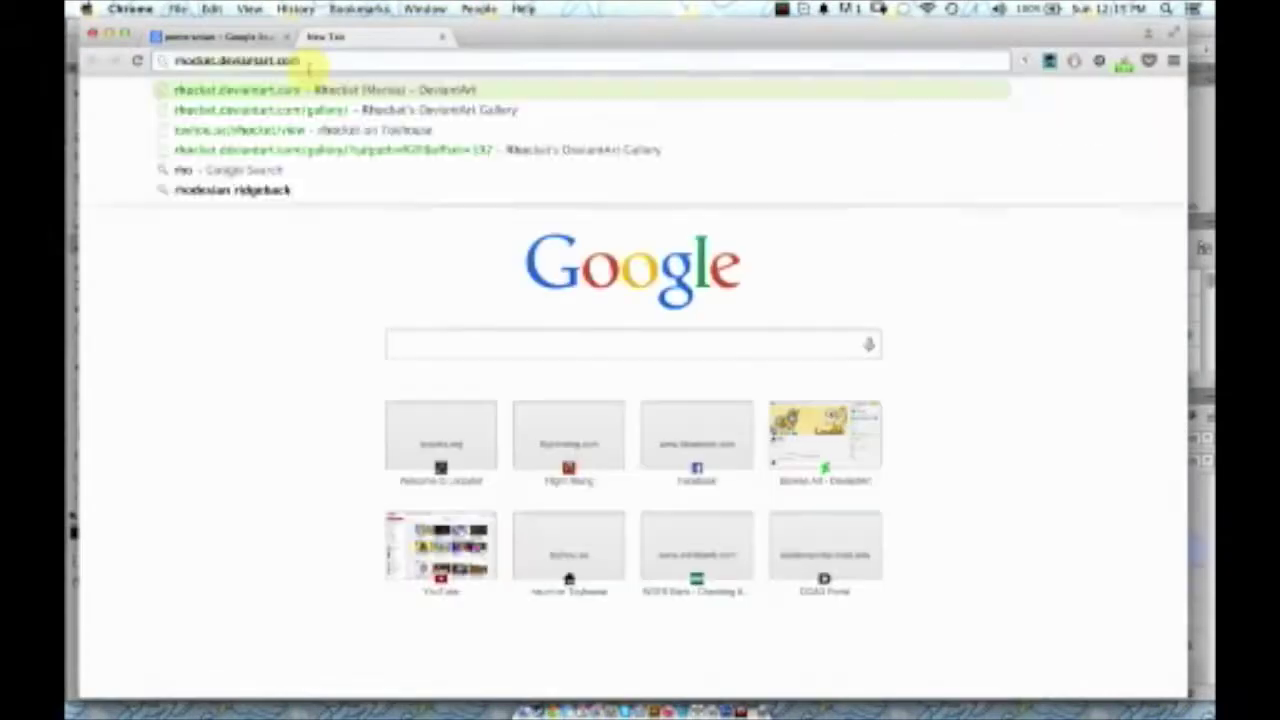
# Load the character's DeviantArt page in Chrome for reference and sample the dark fur colour from the Pom reference sheet in Photoshop
pyautogui.press('Return')
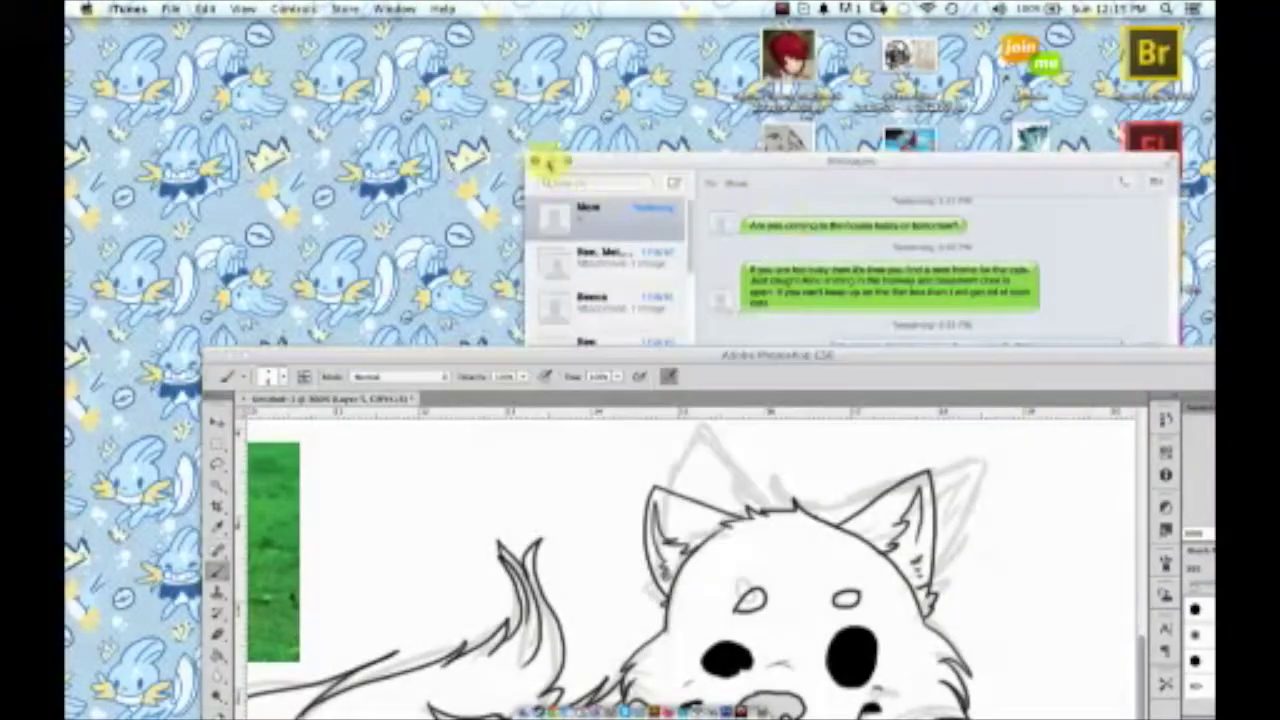
pyautogui.press('super+h')
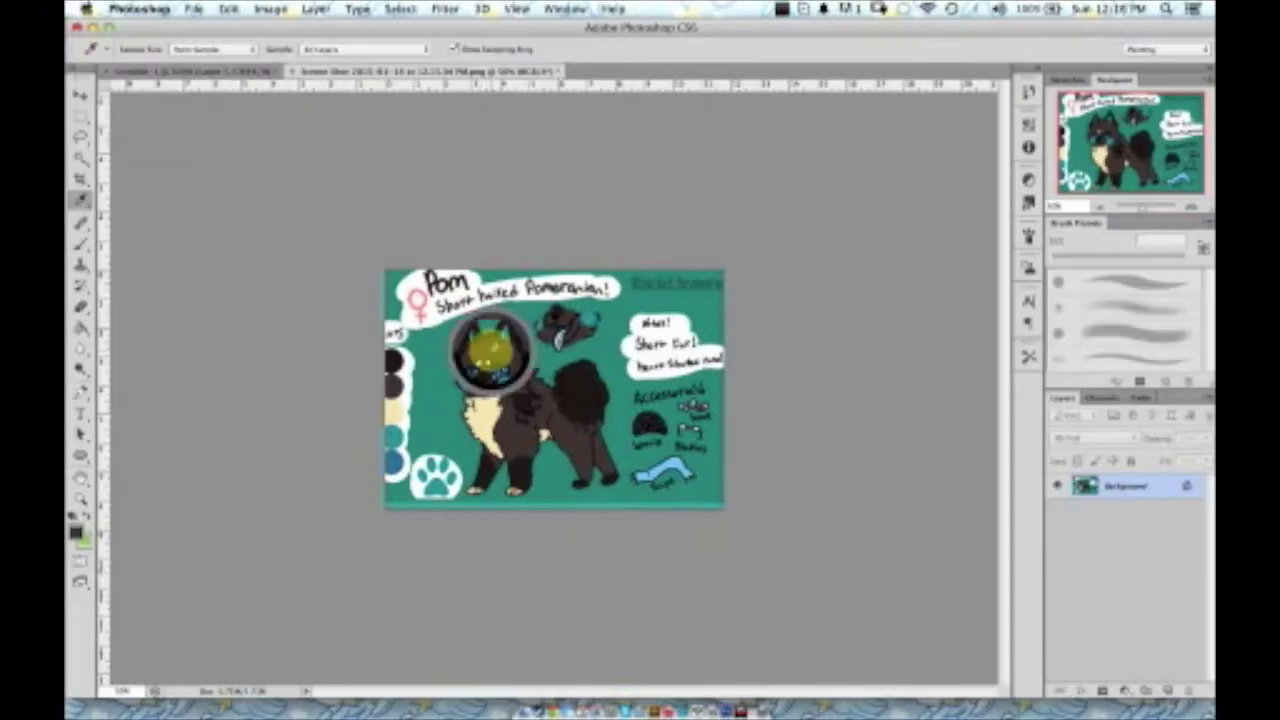
pyautogui.click(148, 80)
pyautogui.keyDown('super'); pyautogui.click(386, 423); pyautogui.keyUp('super')
# Use the Magic Wand on the line art and fill the whole dog dark brown on the layer below it
pyautogui.press('w')
pyautogui.press('super+minus')
pyautogui.press('super+minus')
pyautogui.press('super+equal')
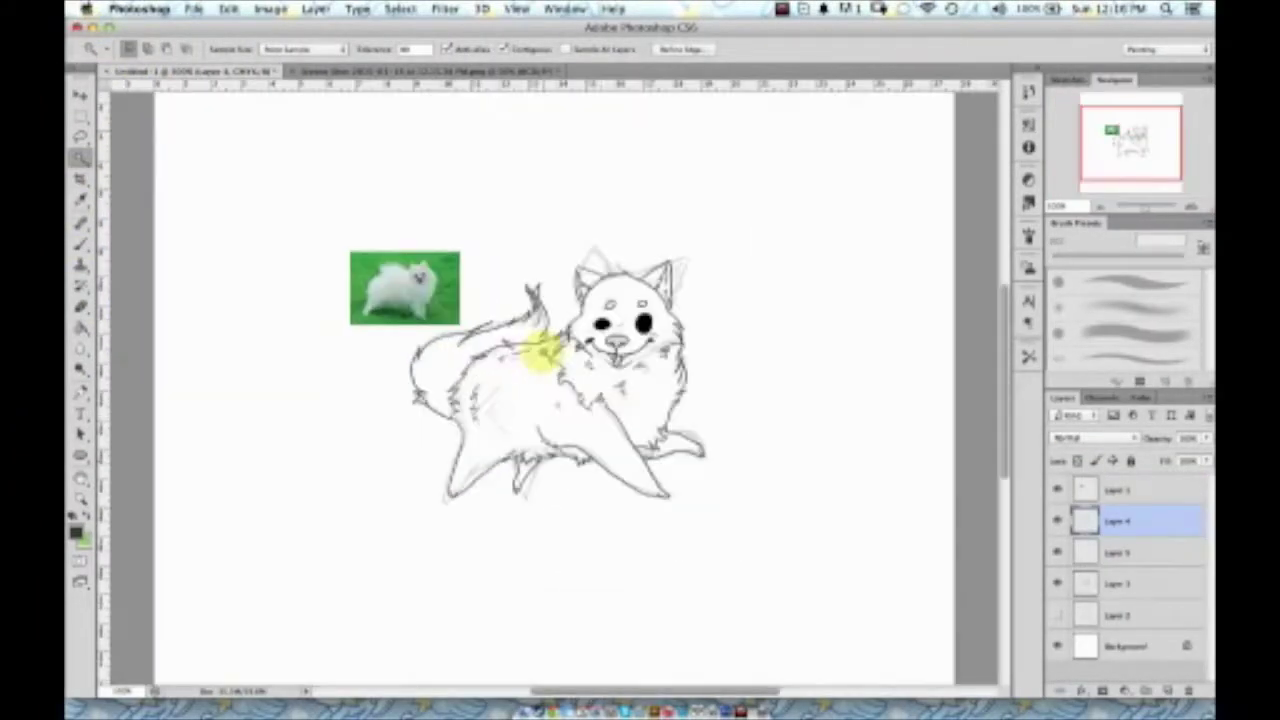
pyautogui.click(1117, 552)
pyautogui.moveTo(430, 330)
pyautogui.mouseDown()
pyautogui.moveTo(394, 457)
pyautogui.moveTo(543, 291)
pyautogui.moveTo(663, 277)
pyautogui.mouseUp()
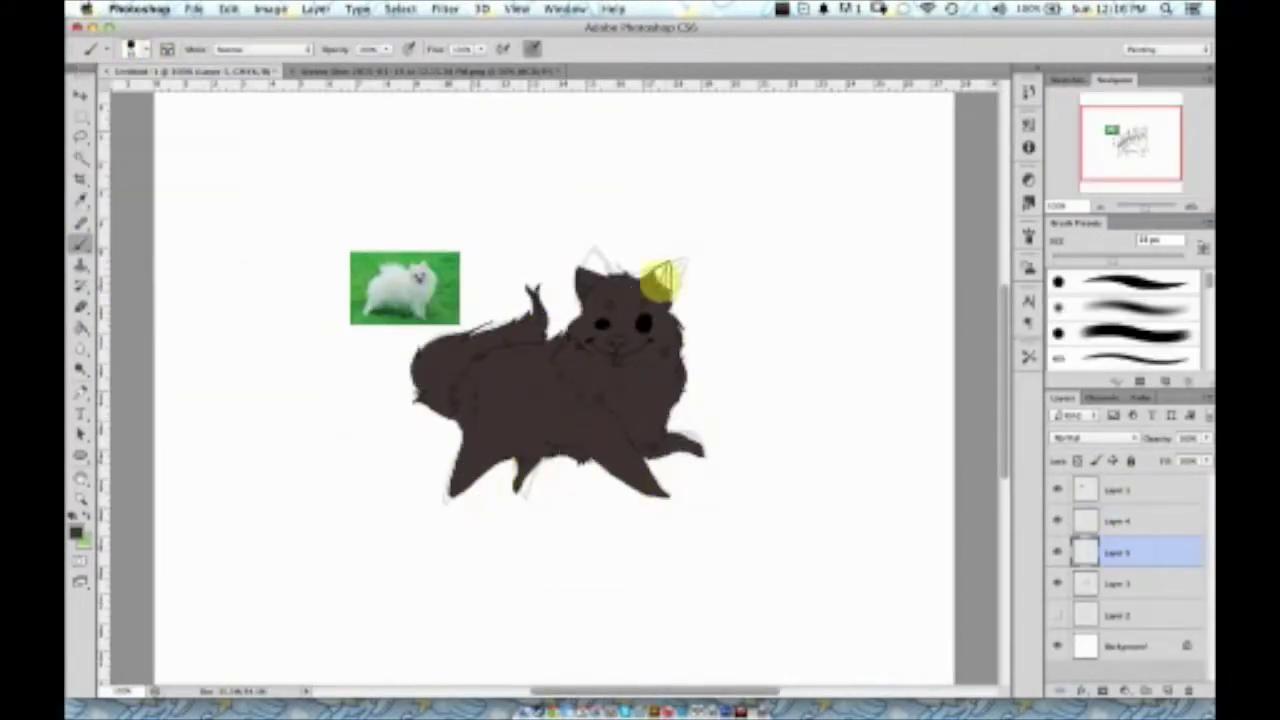
# Erase the brown spilling past the line art around the tail, head, chest, legs and belly with a fine eraser
pyautogui.press('super+equal')
pyautogui.press('e')
pyautogui.click(135, 48)
pyautogui.scroll(5, 225, 410)
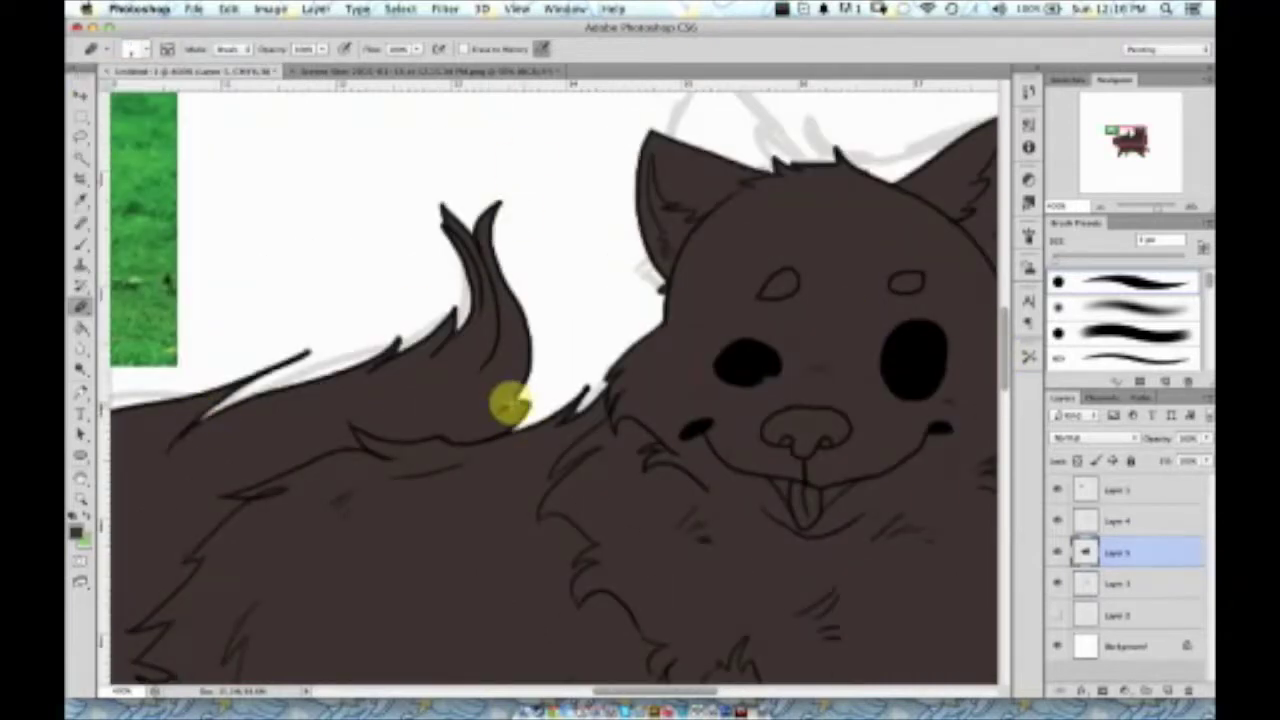
pyautogui.hscroll(5, 763, 371)
pyautogui.scroll(-3, 763, 365)
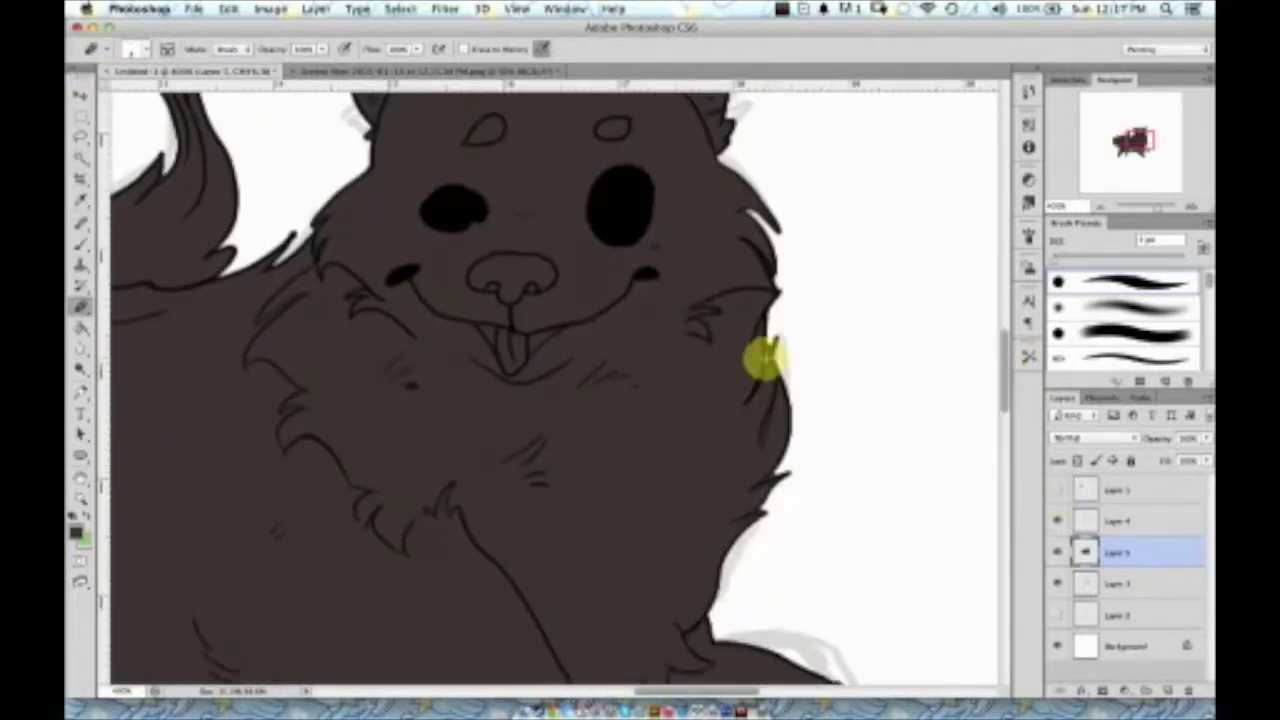
pyautogui.scroll(-6, 365, 435)
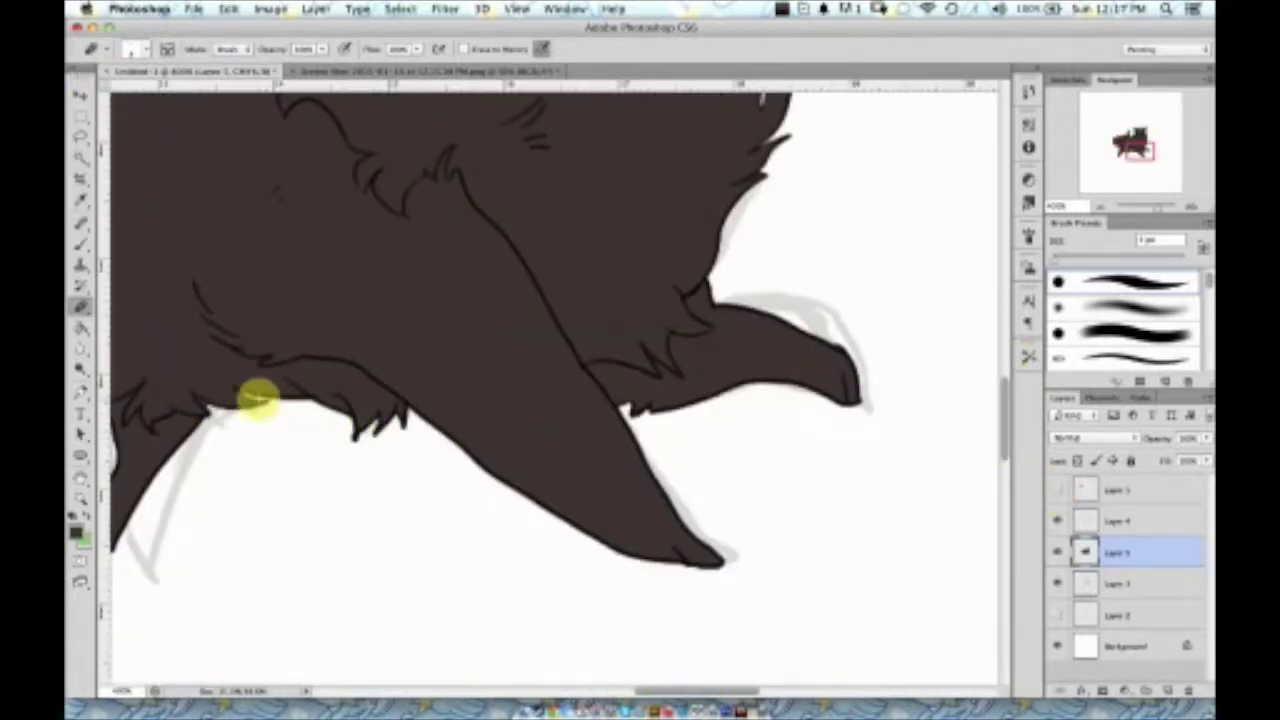
pyautogui.hscroll(-5, 258, 400)
pyautogui.scroll(6, 457, 114)
# Sample the cream colour from the Pom reference sheet and add a clipped layer above the brown base
pyautogui.press('super+minus')
pyautogui.click(400, 71)
pyautogui.hotkey('ctrl', 'Tab')
pyautogui.click(82, 243)
pyautogui.press('super+shift+alt+n')
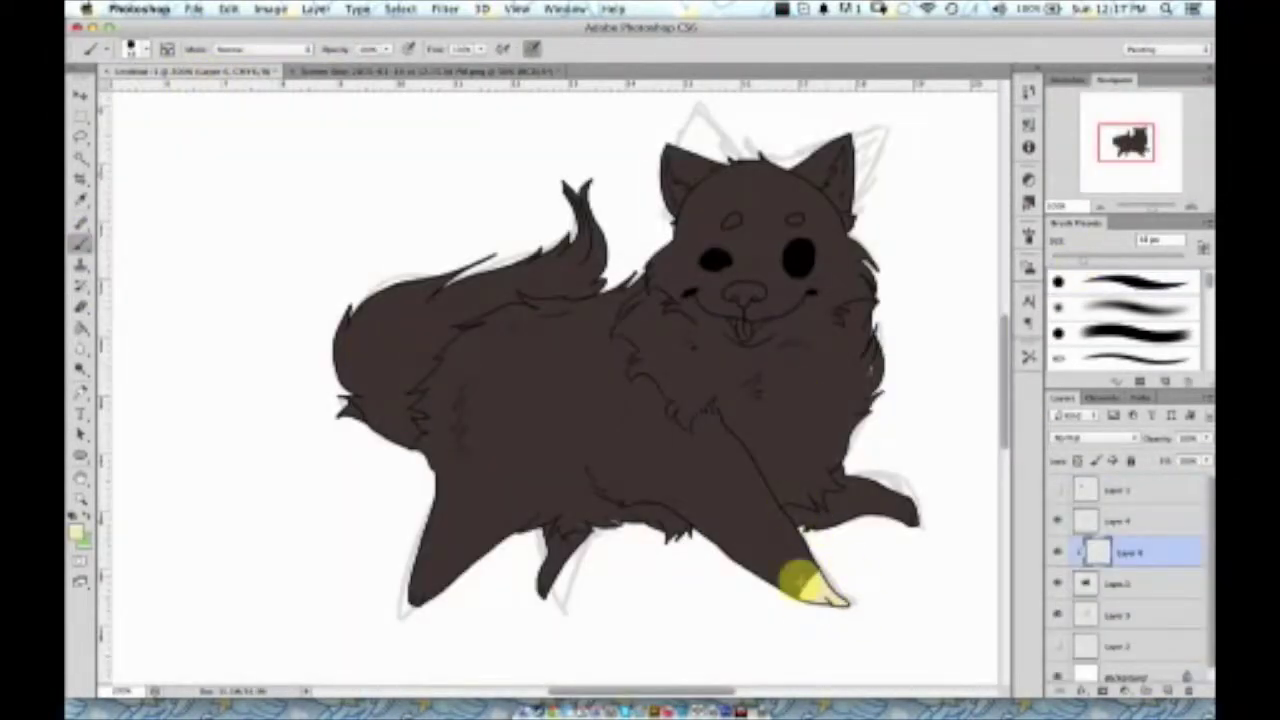
# Paint the brow spots and the outer side of the chest ruff cream
pyautogui.scroll(2, 950, 222)
pyautogui.click(513, 219)
pyautogui.click(633, 215)
pyautogui.scroll(-4, 391, 371)
pyautogui.click(780, 206)
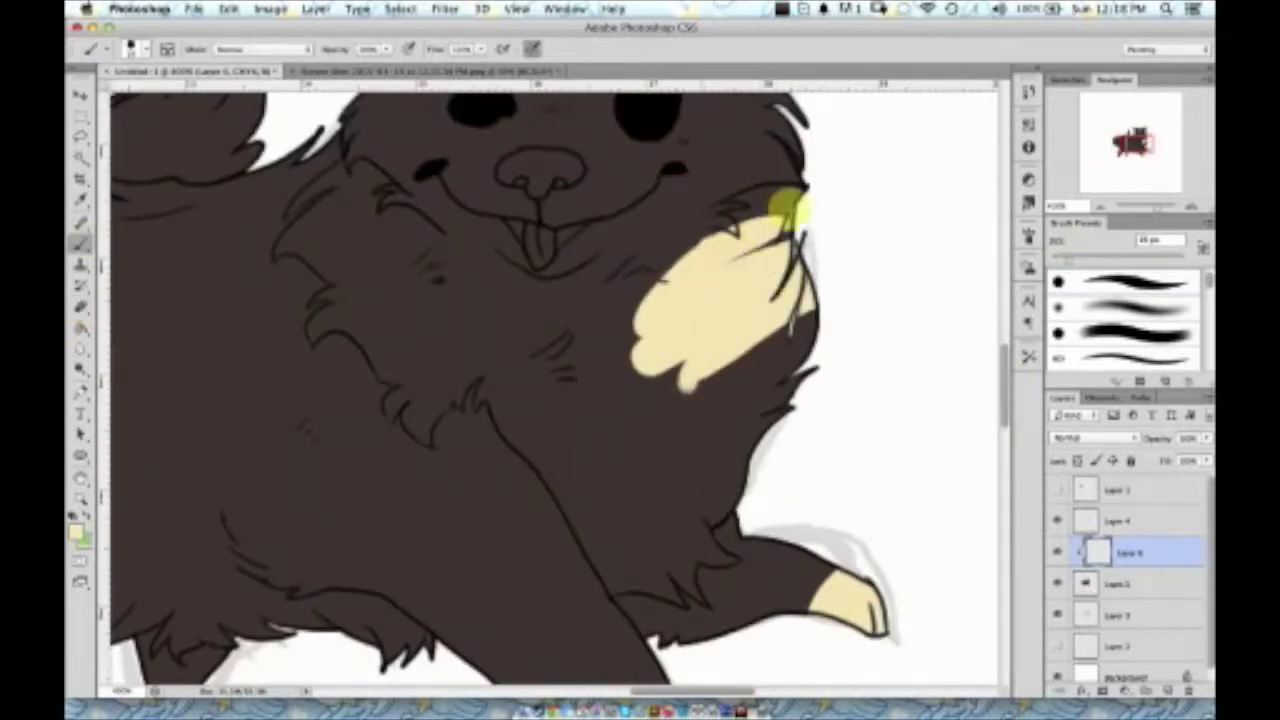
pyautogui.click(700, 420)
# Paint a cream border along the inner and lower fur edges of the chest ruff, erasing any overspill
pyautogui.click(292, 207)
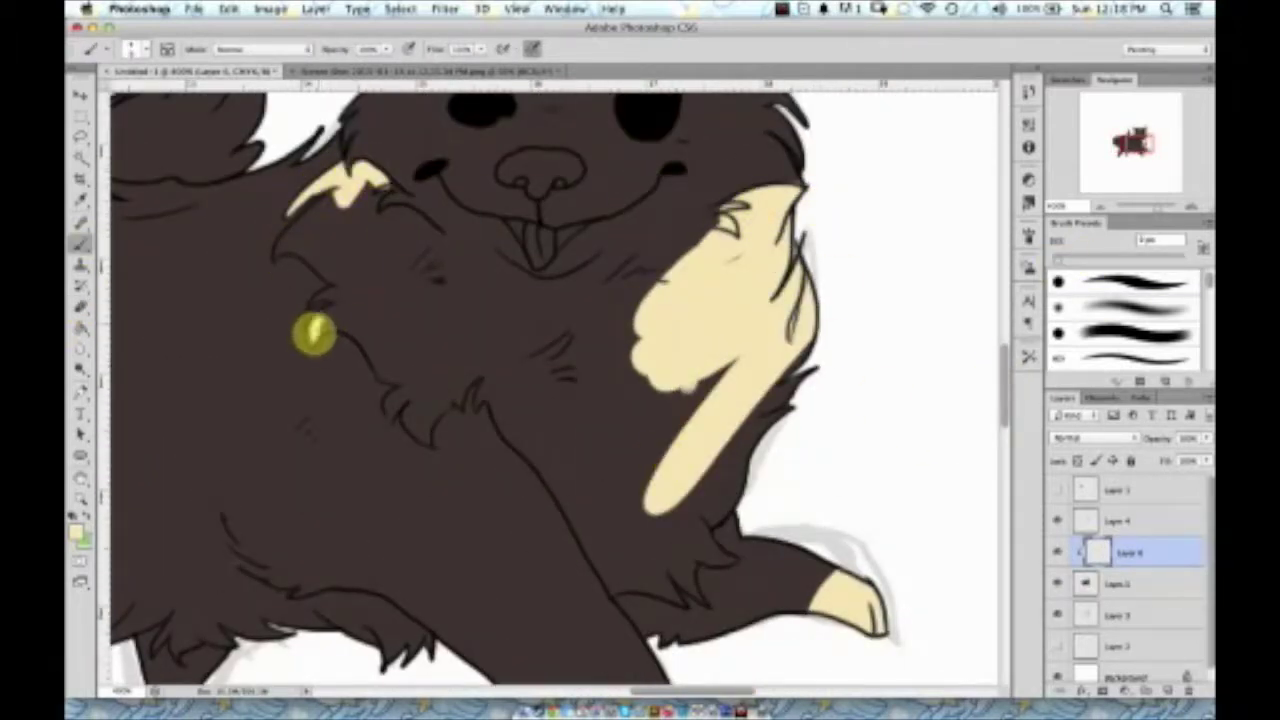
pyautogui.moveTo(327, 272)
pyautogui.mouseDown()
pyautogui.moveTo(314, 223)
pyautogui.moveTo(316, 287)
pyautogui.mouseUp()
pyautogui.press('e')
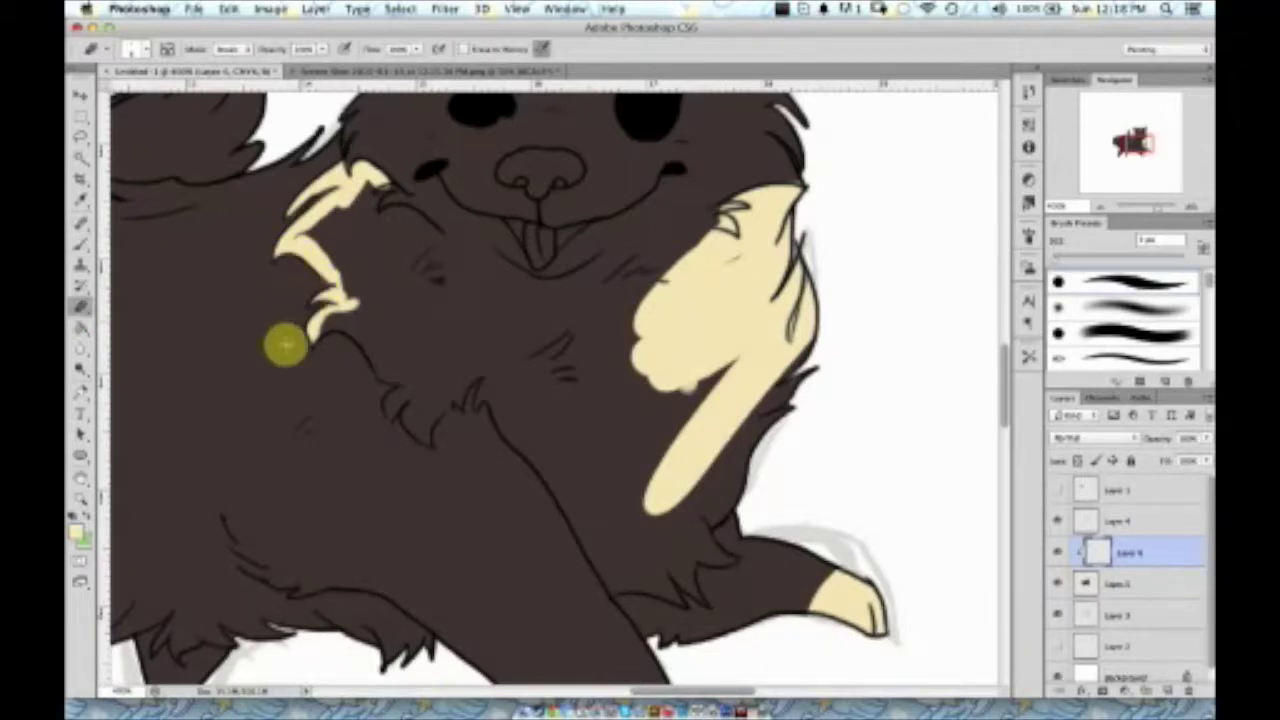
pyautogui.rightClick(295, 325)
pyautogui.press('b')
pyautogui.moveTo(320, 334)
pyautogui.mouseDown()
pyautogui.moveTo(357, 331)
pyautogui.moveTo(391, 420)
pyautogui.moveTo(393, 400)
pyautogui.moveTo(405, 422)
pyautogui.moveTo(452, 403)
pyautogui.moveTo(484, 431)
pyautogui.moveTo(430, 435)
pyautogui.moveTo(461, 407)
pyautogui.moveTo(357, 353)
pyautogui.moveTo(285, 264)
pyautogui.moveTo(512, 434)
pyautogui.moveTo(630, 586)
pyautogui.moveTo(718, 552)
pyautogui.moveTo(745, 471)
pyautogui.moveTo(800, 340)
pyautogui.mouseUp()
pyautogui.press('e')
pyautogui.press('b')
pyautogui.press('e')
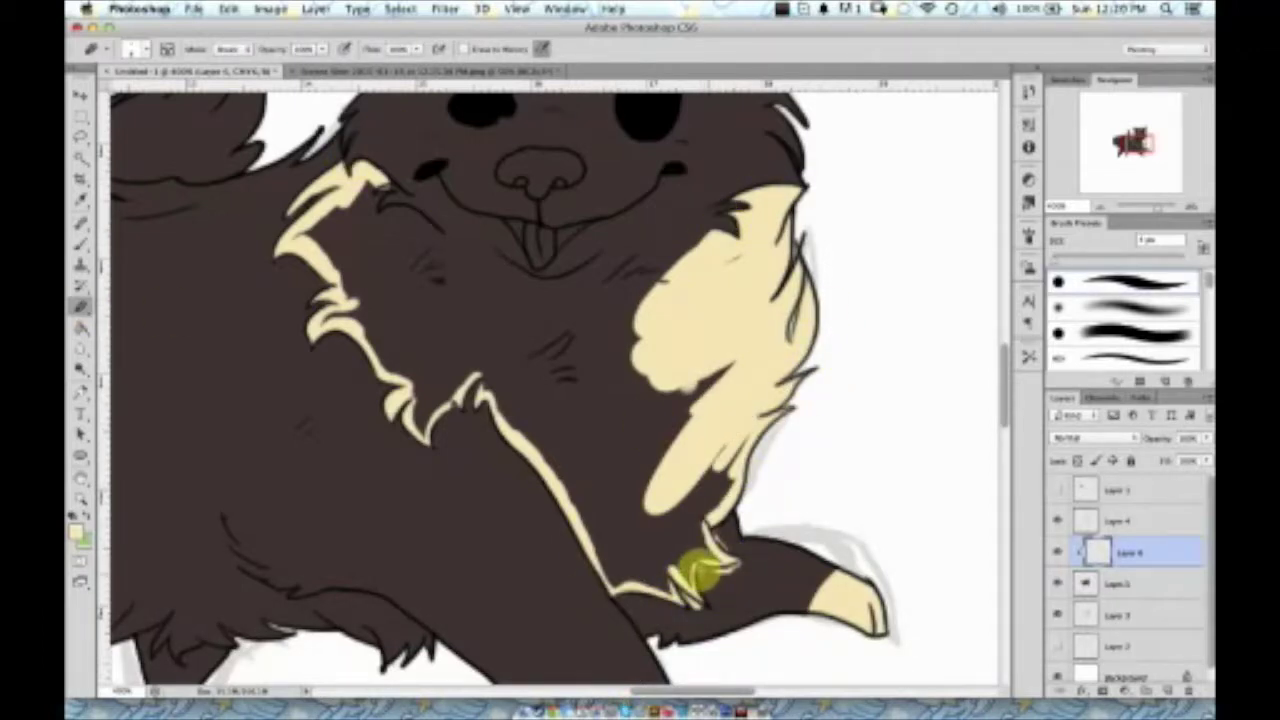
# Lasso the chest ruff's interior, fill it with cream and paint over the remaining gaps
pyautogui.press('l')
pyautogui.moveTo(202, 258)
pyautogui.mouseDown()
pyautogui.moveTo(374, 214)
pyautogui.moveTo(529, 280)
pyautogui.moveTo(363, 266)
pyautogui.moveTo(340, 240)
pyautogui.mouseUp()
pyautogui.hotkey('alt', 'BackSpace')
pyautogui.hotkey('ctrl', 'd')
pyautogui.press('b')
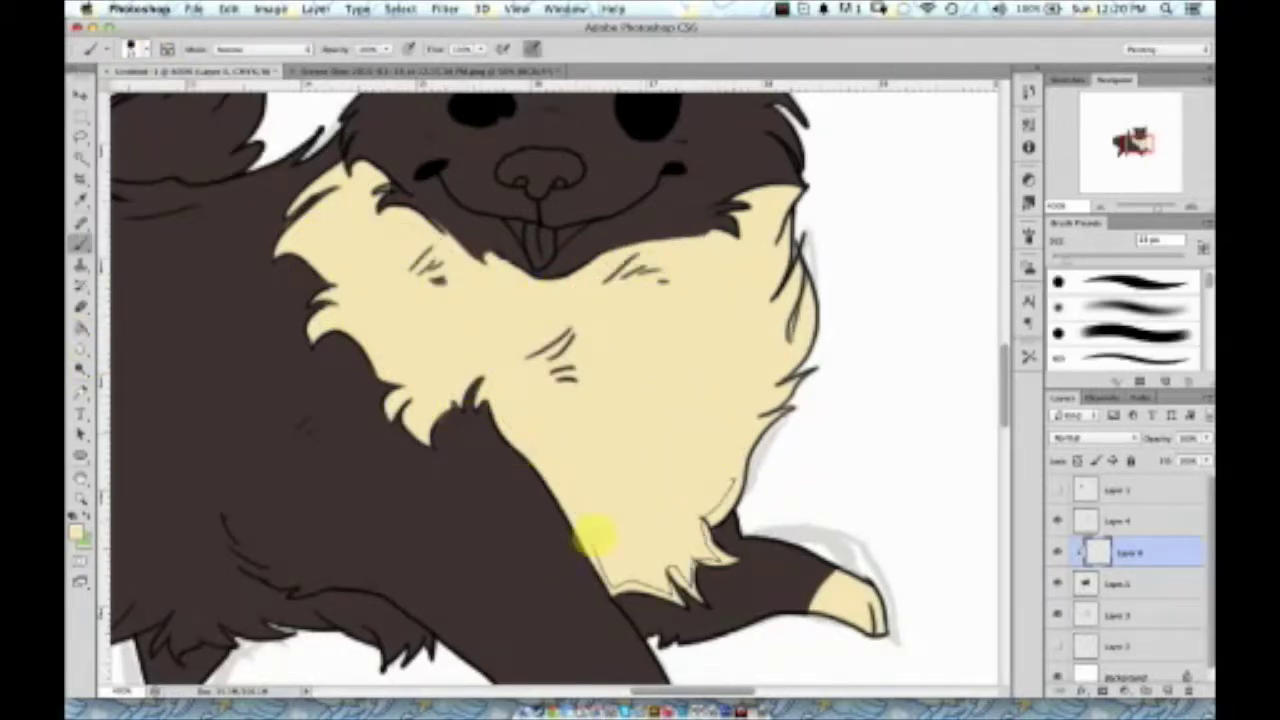
pyautogui.press('e')
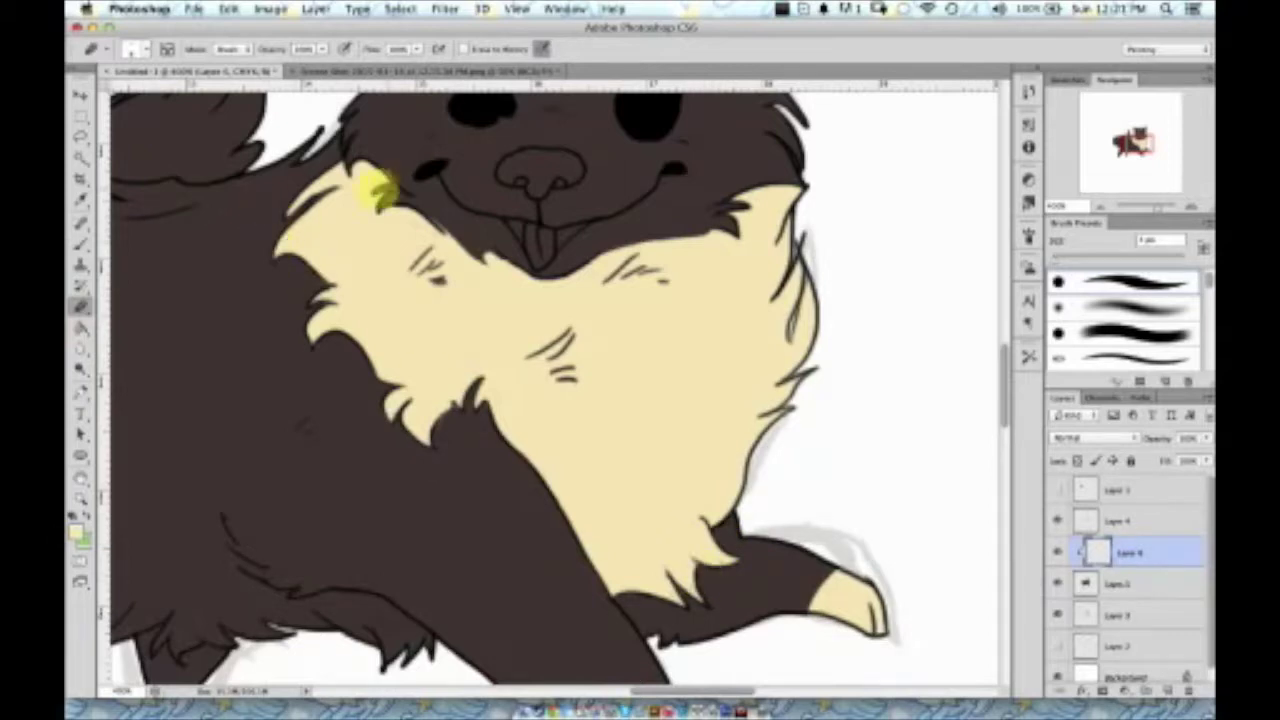
# Paint the belly fur cream with a small brush and get the eraser ready to clean its edges
pyautogui.scroll(-5, 1006, 429)
pyautogui.hscroll(-3, 1006, 429)
pyautogui.press('b')
pyautogui.click(140, 48)
pyautogui.moveTo(340, 425)
pyautogui.mouseDown()
pyautogui.moveTo(520, 378)
pyautogui.moveTo(657, 429)
pyautogui.moveTo(457, 386)
pyautogui.mouseUp()
pyautogui.press('e')
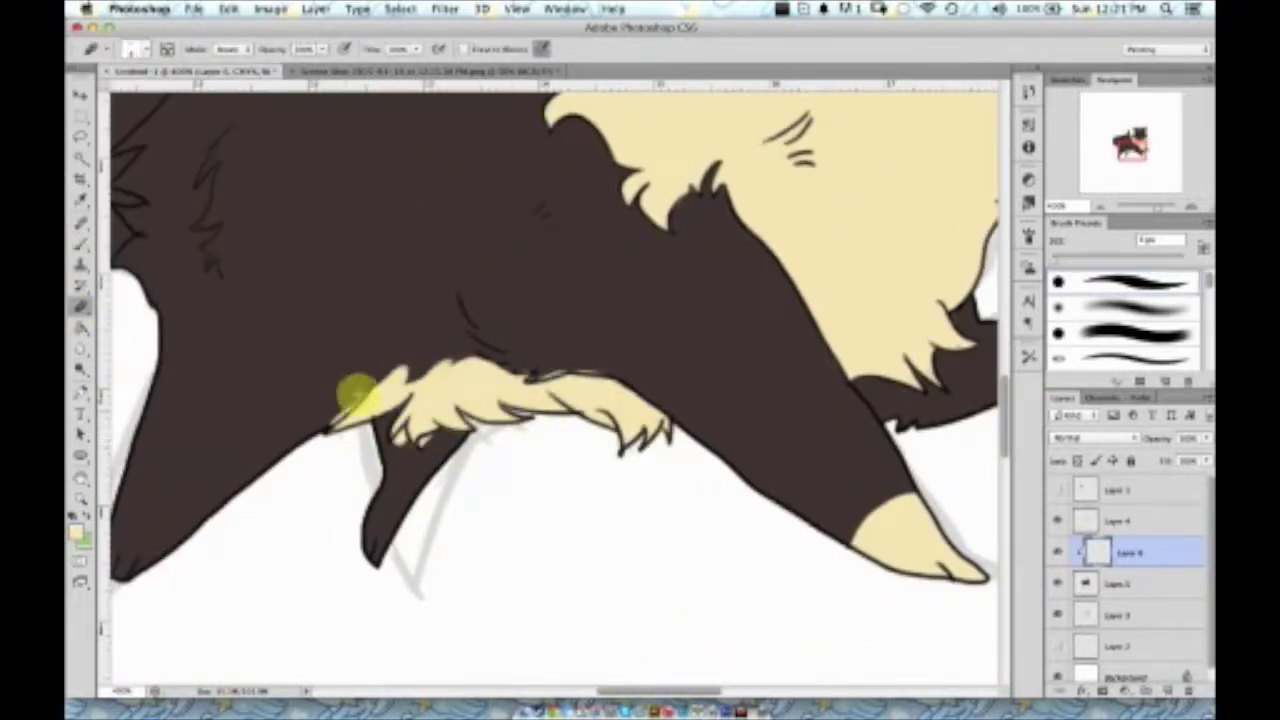
# Fill the remaining gaps in the cream belly fur and clean up its edge
pyautogui.moveTo(515, 412); pyautogui.dragTo(557, 371)
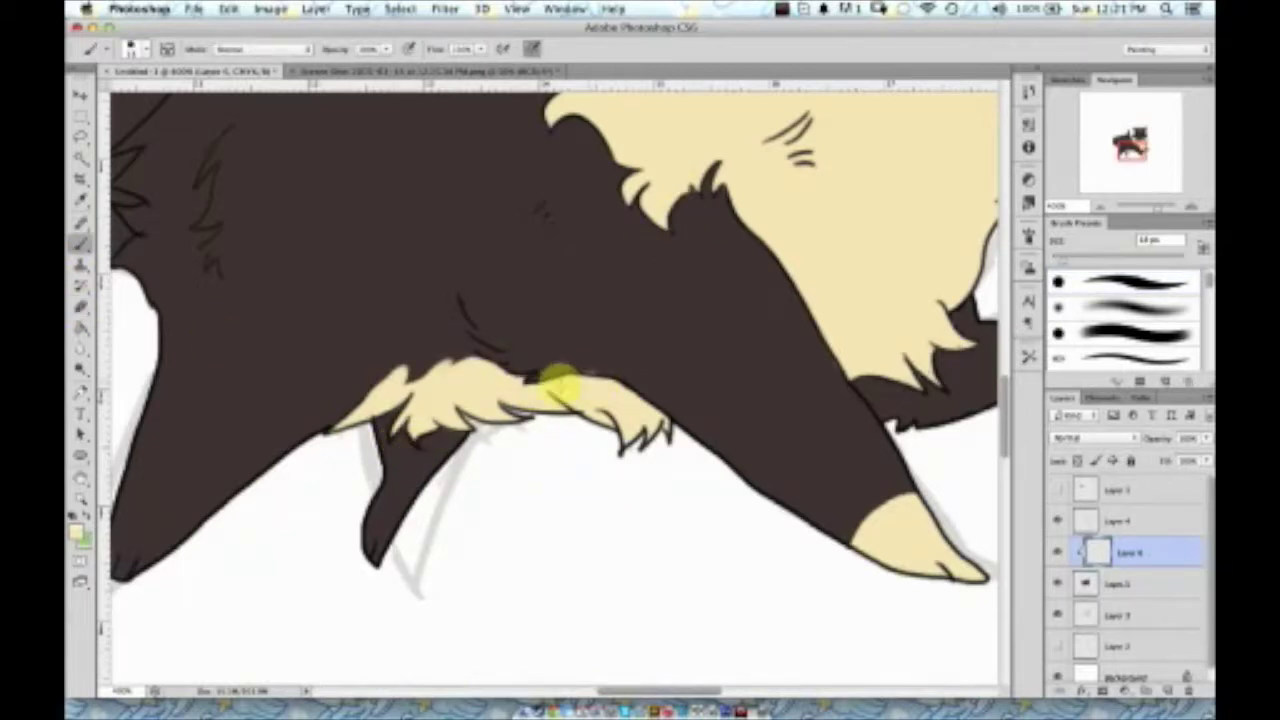
pyautogui.press('super+minus')
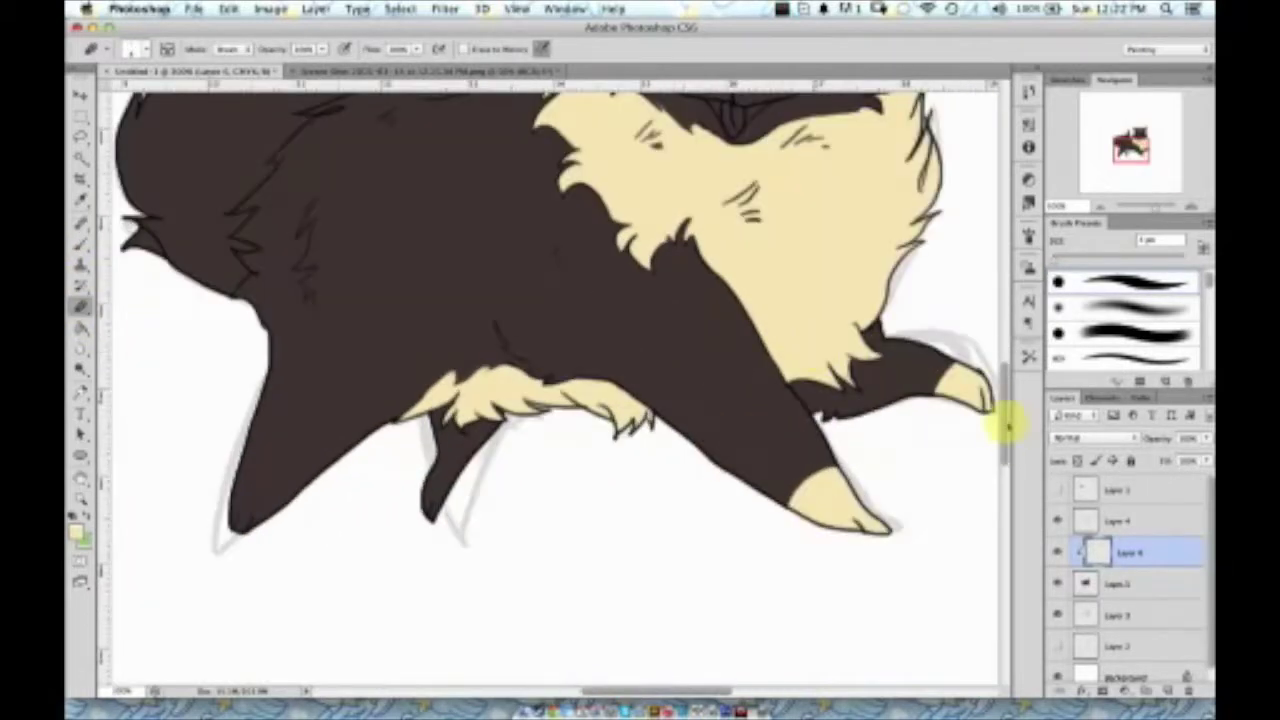
pyautogui.scroll(5, 1006, 423)
pyautogui.hscroll(-2, 1006, 423)
# Sample the near-black marking colour from the reference sheet and add a new clipped layer above the cream layer
pyautogui.press('b')
pyautogui.click(486, 70)
pyautogui.click(220, 72)
pyautogui.keyDown('alt'); pyautogui.click(520, 129); pyautogui.keyUp('alt')
pyautogui.click(1170, 690)
pyautogui.keyDown('alt'); pyautogui.click(1100, 532); pyautogui.keyUp('alt')
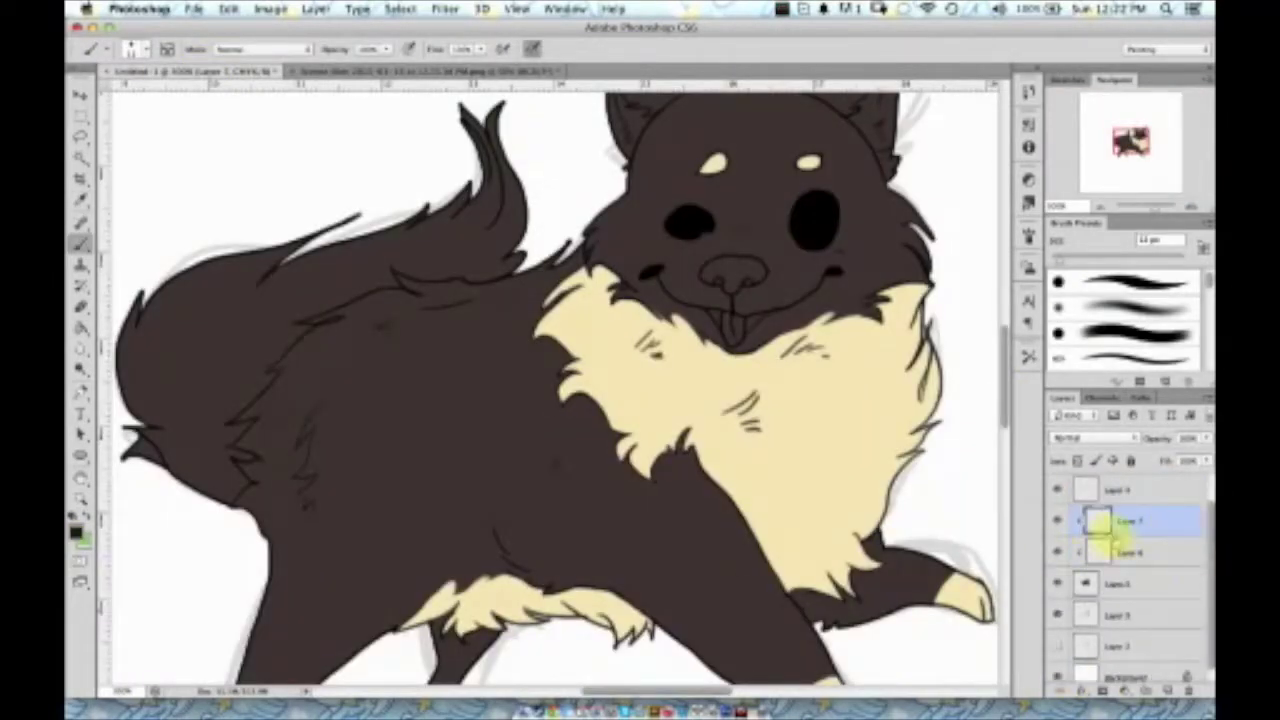
# Paint near-black bands on the lower part of all four legs
pyautogui.scroll(-5, 274, 443)
pyautogui.moveTo(274, 443); pyautogui.dragTo(262, 360)
pyautogui.moveTo(694, 409); pyautogui.dragTo(726, 428)
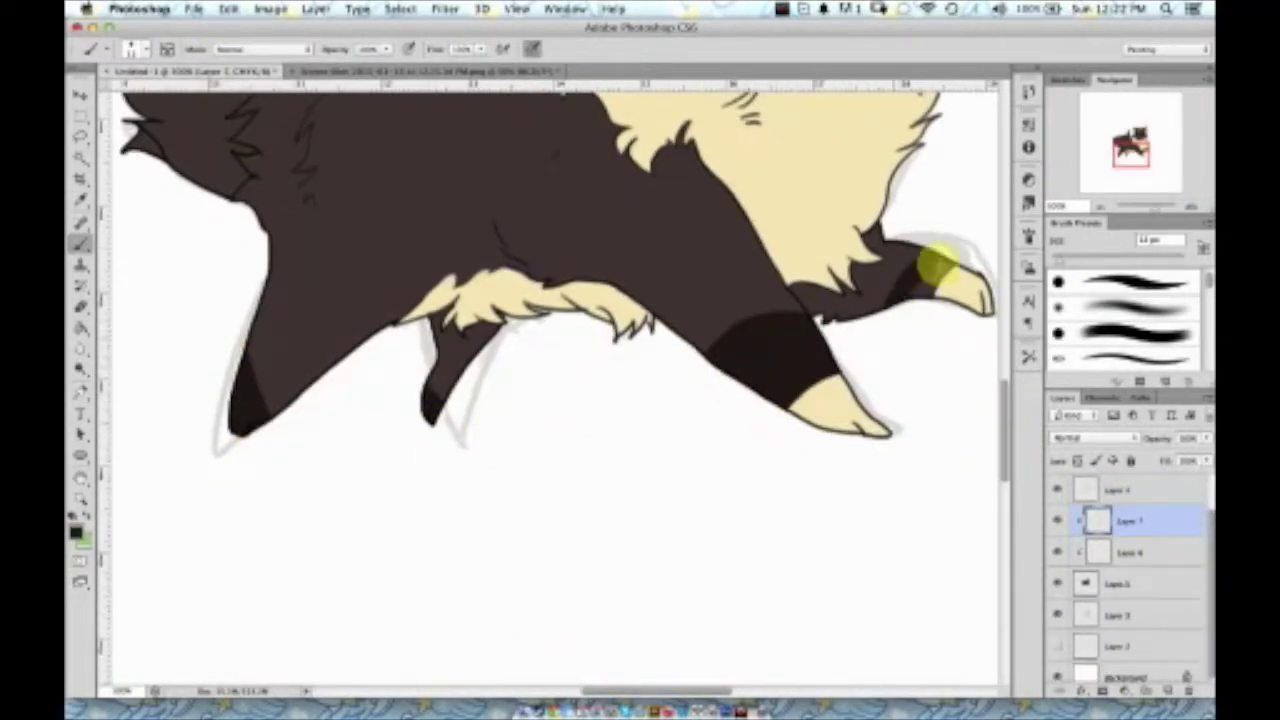
# Check the reference sheet and paint the tail, rump and spotted shoulder patch near-black
pyautogui.scroll(5, 994, 429)
pyautogui.click(430, 72)
pyautogui.click(148, 70)
pyautogui.moveTo(508, 329); pyautogui.dragTo(420, 500)
pyautogui.scroll(-3, 777, 409)
pyautogui.moveTo(400, 390)
pyautogui.mouseDown()
pyautogui.moveTo(195, 437)
pyautogui.moveTo(300, 337)
pyautogui.moveTo(449, 343)
pyautogui.moveTo(531, 389)
pyautogui.moveTo(740, 405)
pyautogui.mouseUp()
pyautogui.moveTo(540, 370)
pyautogui.mouseDown()
pyautogui.moveTo(600, 437)
pyautogui.moveTo(566, 486)
pyautogui.moveTo(640, 470)
pyautogui.mouseUp()
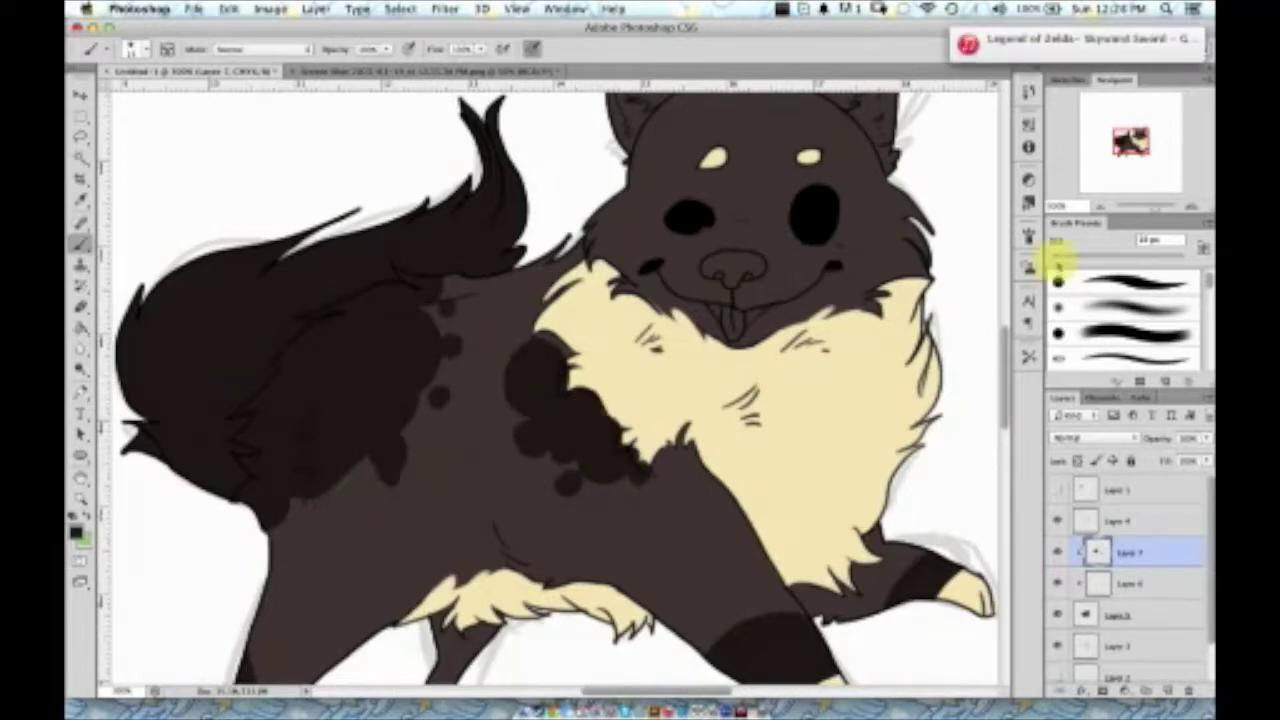
# Move the dark marking layer below the cream layer and rework the foreleg bands with ragged upper edges
pyautogui.press('e')
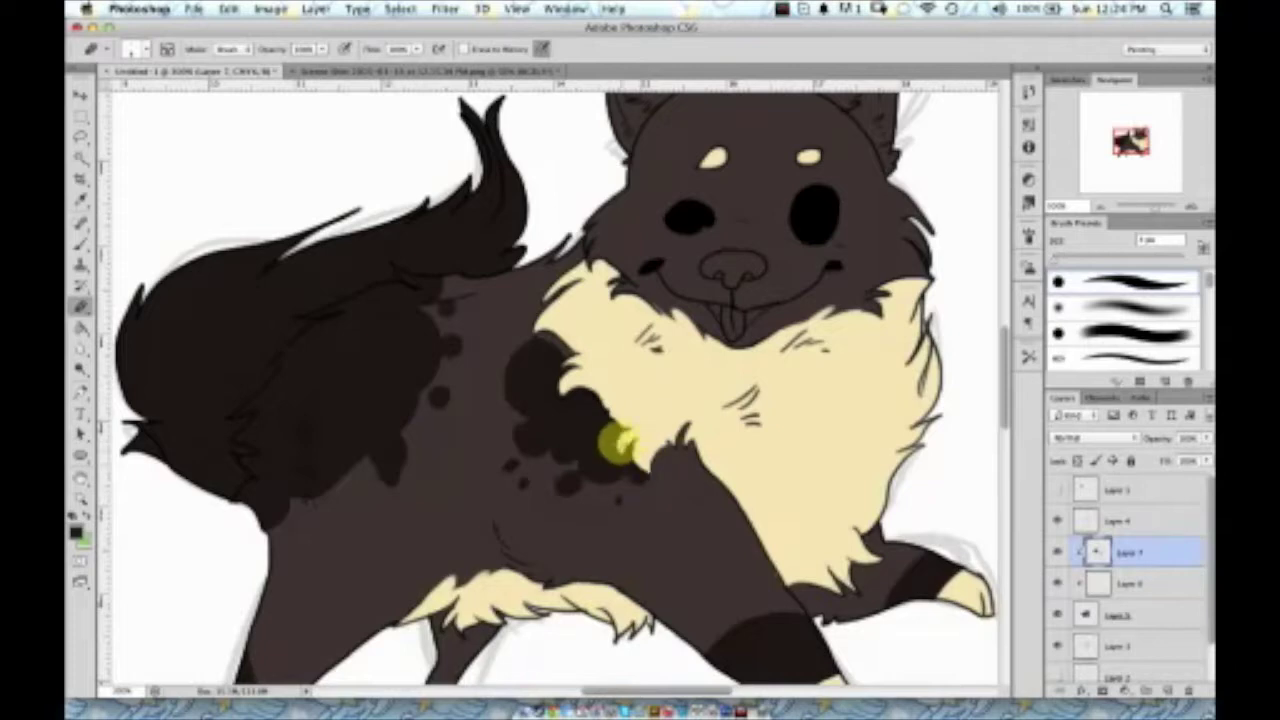
pyautogui.scroll(-3, 700, 420)
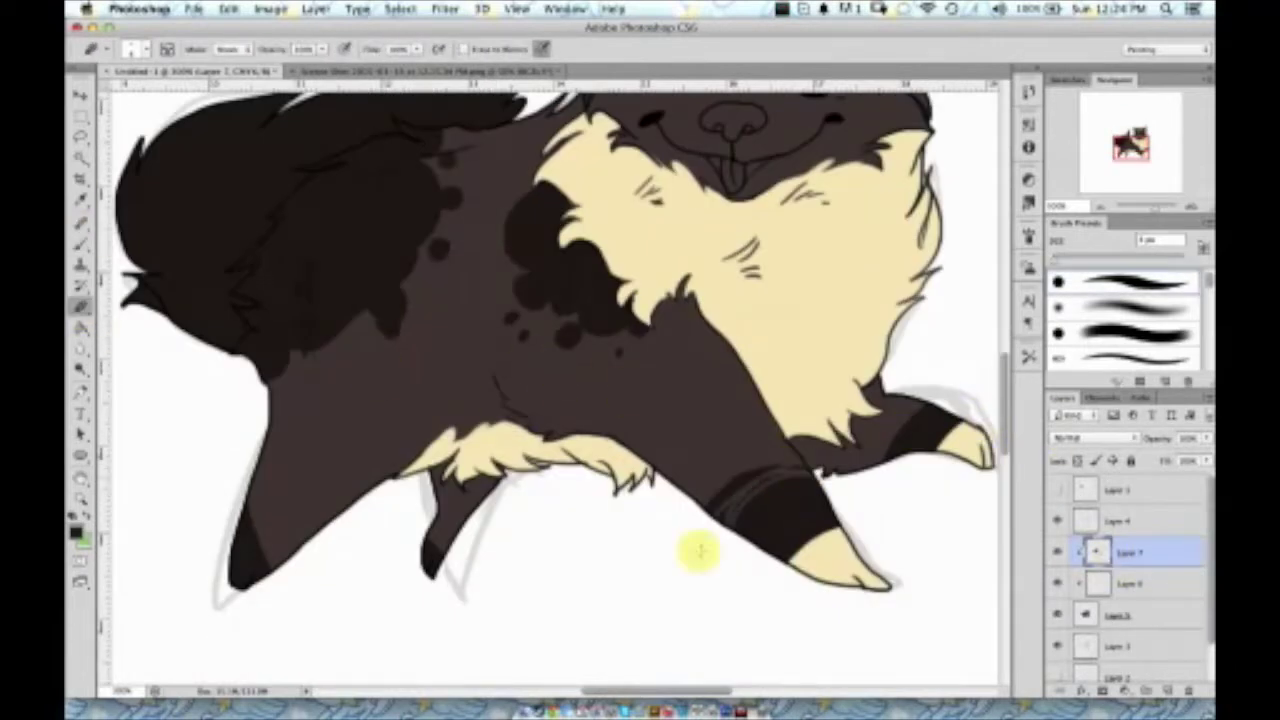
pyautogui.press('super+bracketleft')
pyautogui.press('b')
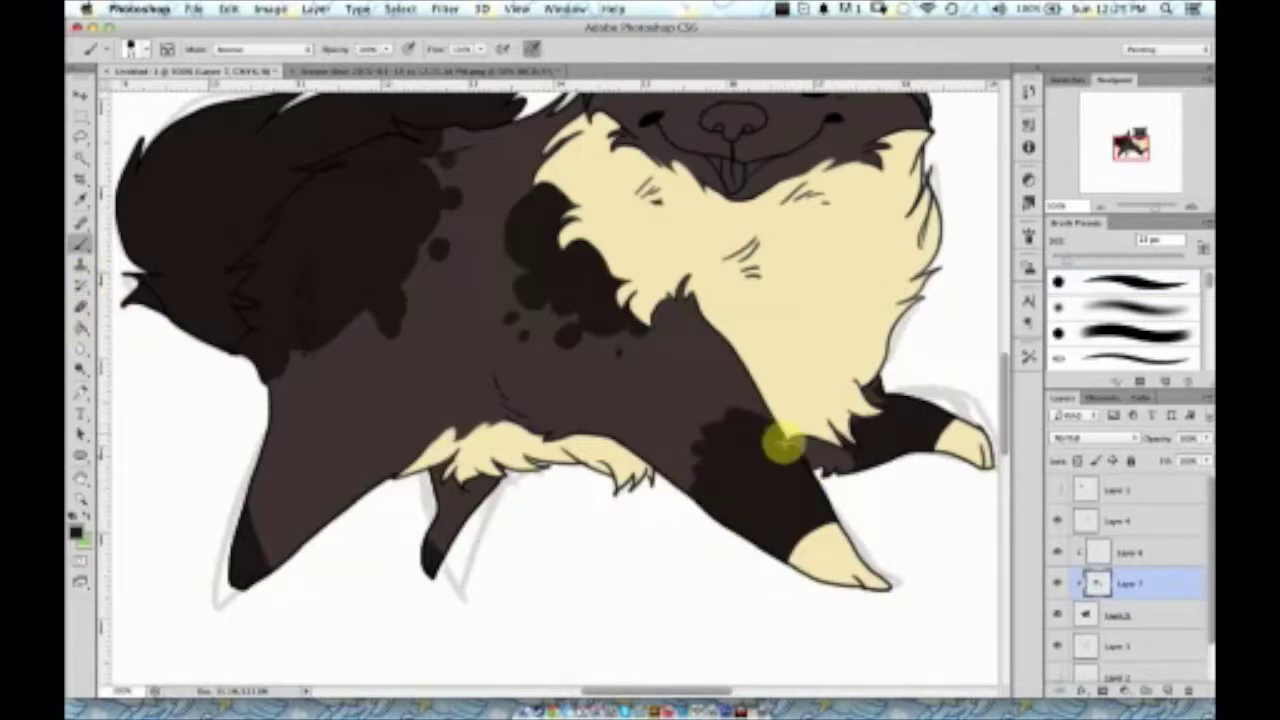
# Compare with the reference and paint the ears, the patch around the larger eye and the top of the muzzle near-black
pyautogui.scroll(5, 757, 272)
pyautogui.hotkey('ctrl', 'Tab')
pyautogui.click(250, 72)
pyautogui.press('e')
pyautogui.press('b')
pyautogui.click(815, 335)
pyautogui.click(745, 368)
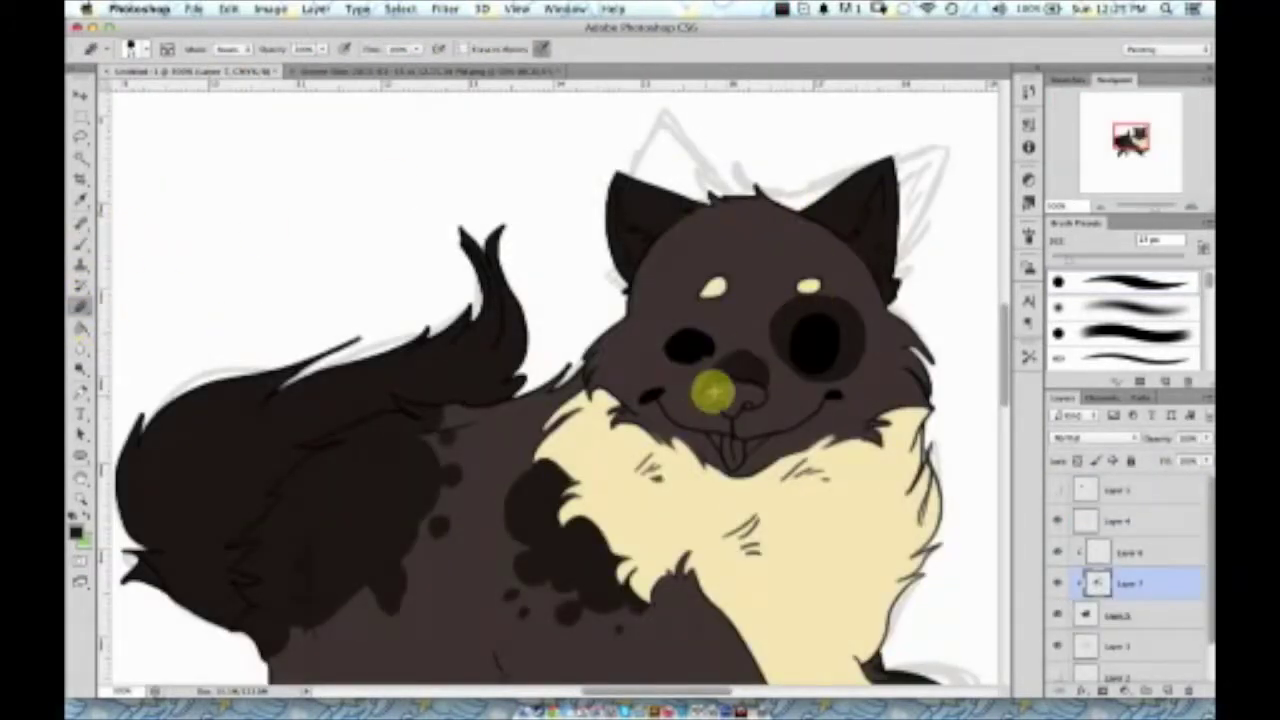
# Sample teal from the reference sheet and paint round teal cheek patches on a new clipped layer
pyautogui.click(486, 80)
pyautogui.keyDown('alt'); pyautogui.click(523, 381); pyautogui.keyUp('alt')
pyautogui.hotkey('ctrl', 'Tab')
pyautogui.click(1114, 552)
pyautogui.moveTo(830, 390); pyautogui.dragTo(855, 418)
pyautogui.moveTo(640, 375); pyautogui.dragTo(690, 410)
# Hide the dark marking layer, paint the inner ears teal with a small brush, and show the layer again
pyautogui.click(163, 47)
pyautogui.click(1058, 614)
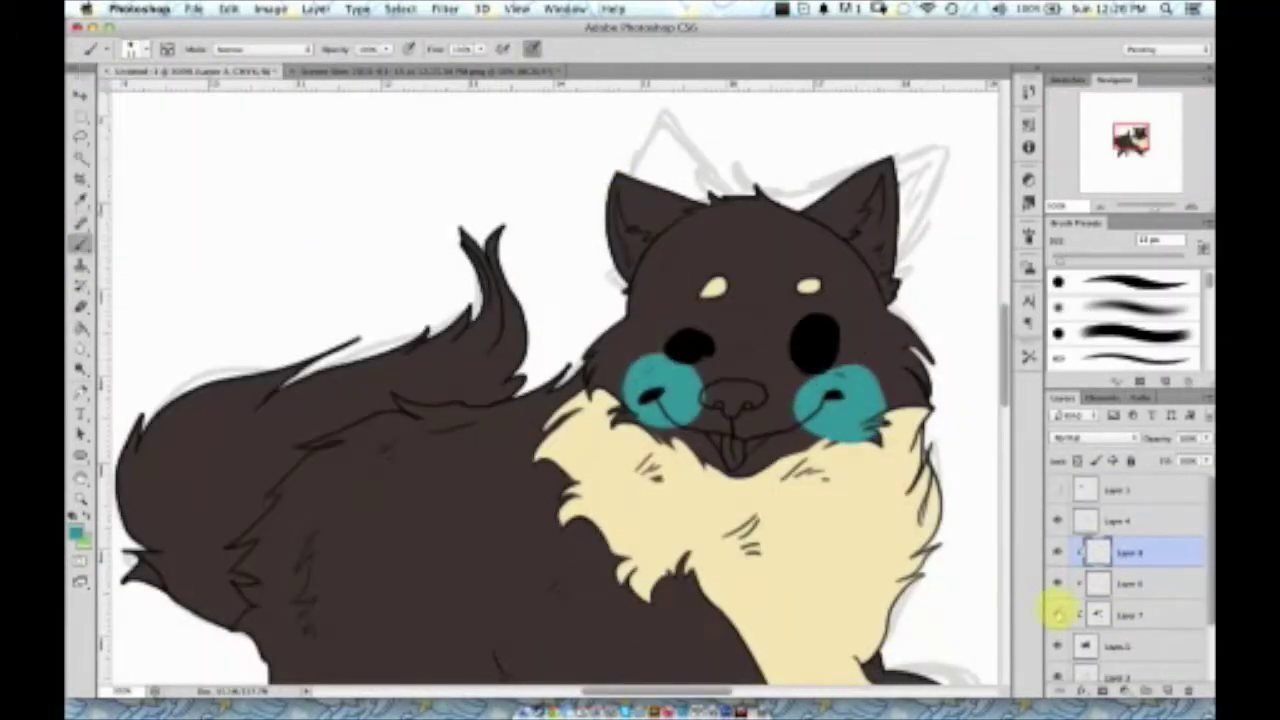
pyautogui.moveTo(626, 226); pyautogui.dragTo(628, 255)
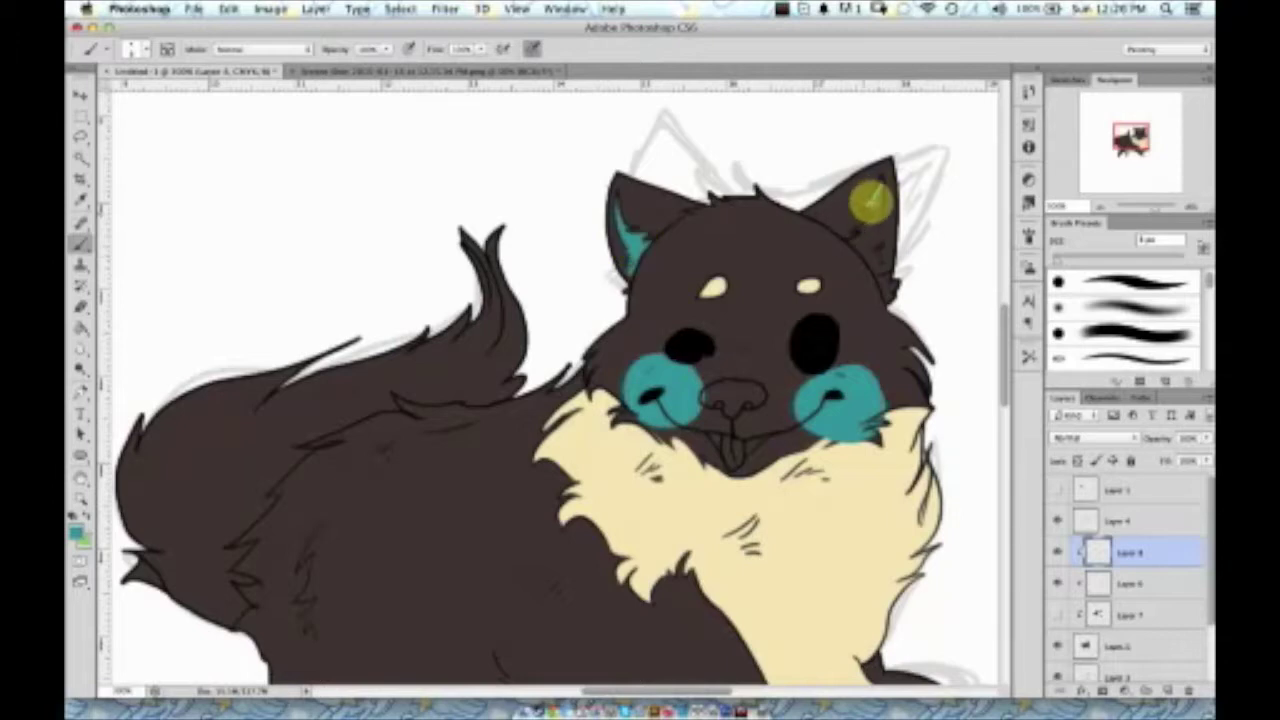
pyautogui.click(138, 48)
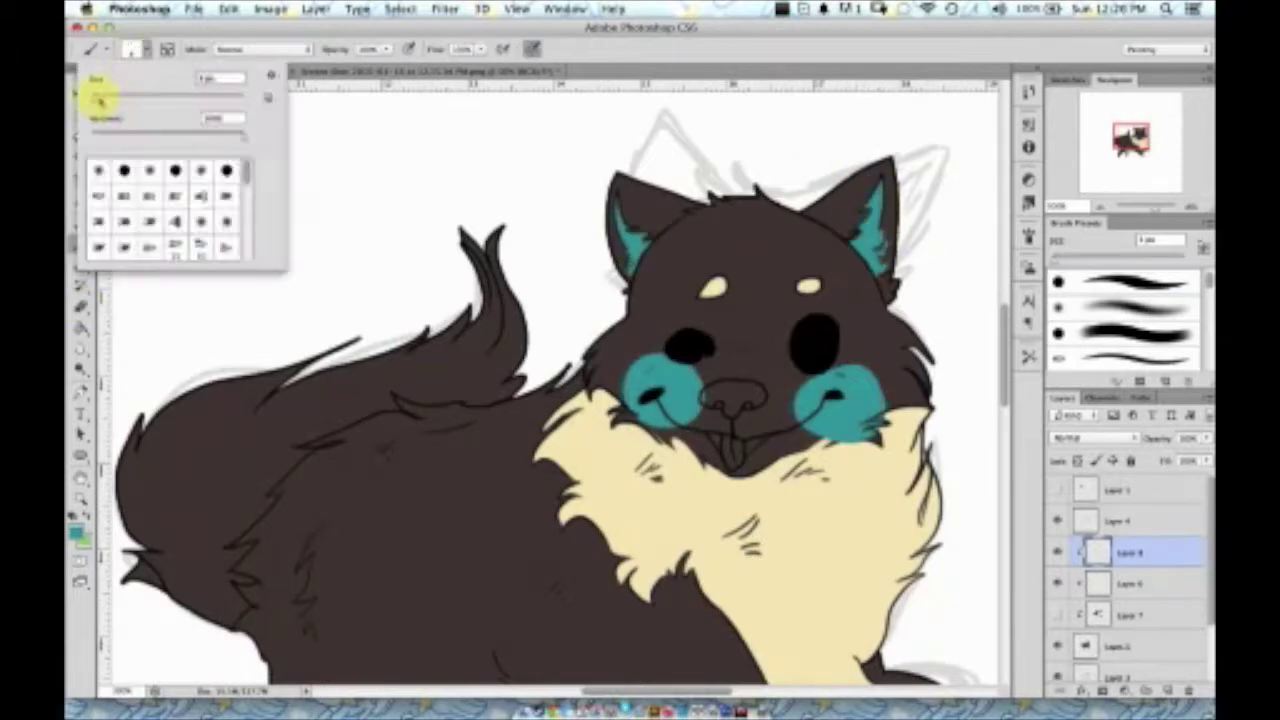
pyautogui.click(1058, 614)
pyautogui.press('e')
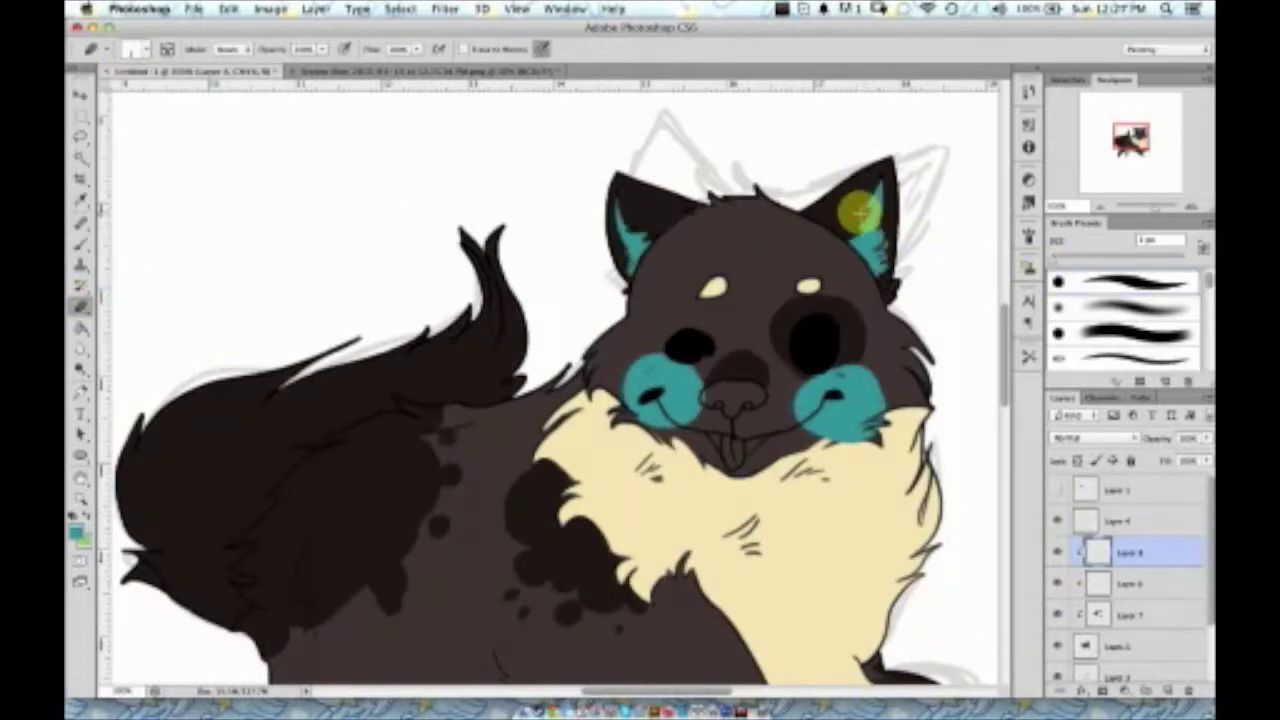
# Set the brush colour to dark teal #1d2728 after checking the reference and colour the nose
pyautogui.click(420, 71)
pyautogui.click(190, 71)
pyautogui.click(75, 530)
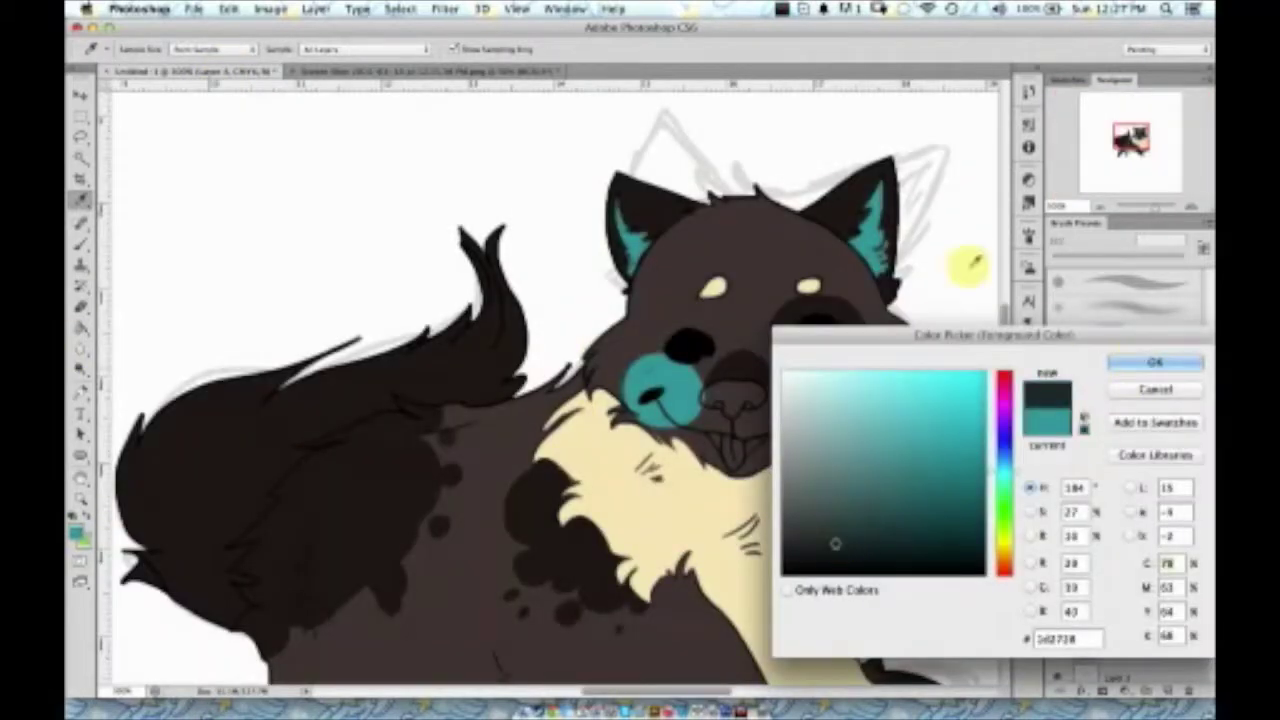
pyautogui.press('Return')
pyautogui.press('b')
pyautogui.click(731, 404)
# Paint the tongue pale blue and the inside of the mouth teal, following the reference sheet
pyautogui.click(337, 71)
pyautogui.click(190, 71)
pyautogui.click(130, 48)
pyautogui.click(731, 460)
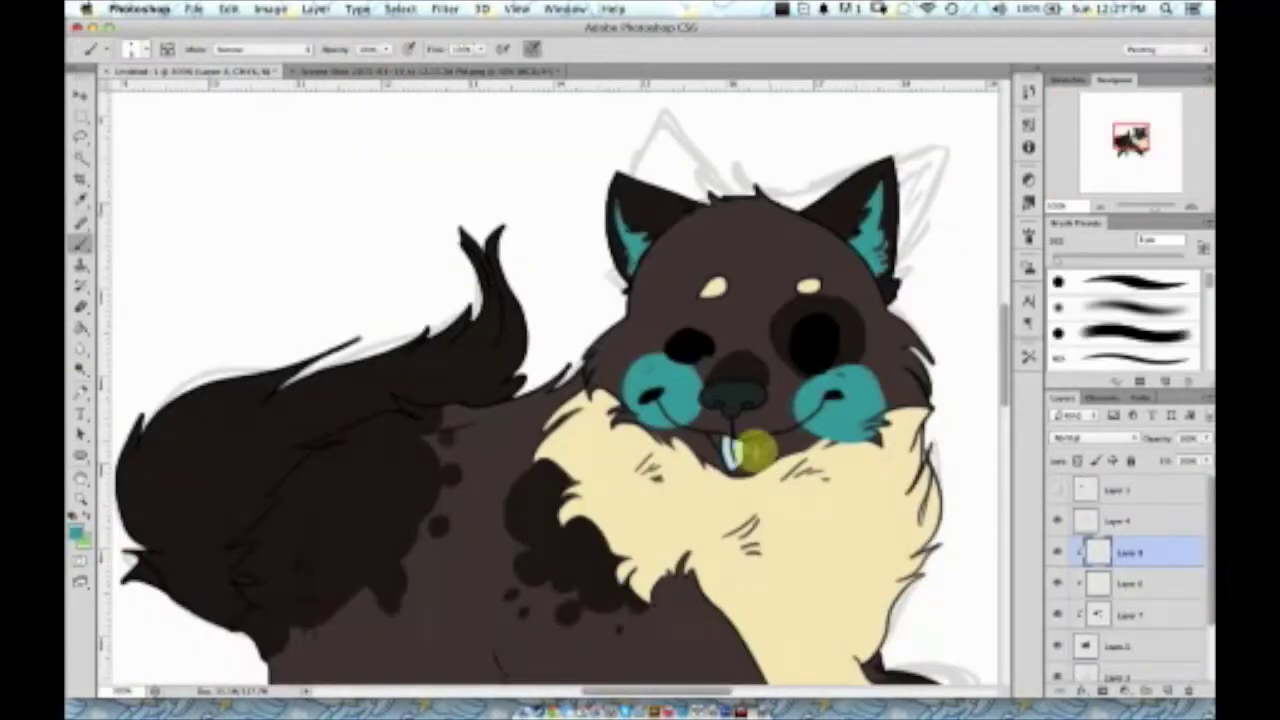
# Add a new layer clipped to the line art and paint the irises in the blue of the reference sheet
pyautogui.press('super+minus')
pyautogui.click(1120, 527)
pyautogui.click(337, 71)
pyautogui.click(190, 71)
pyautogui.press('super+equal')
pyautogui.press('super+equal')
pyautogui.rightClick(915, 345)
pyautogui.press('Escape')
pyautogui.press('Return')
pyautogui.press('e')
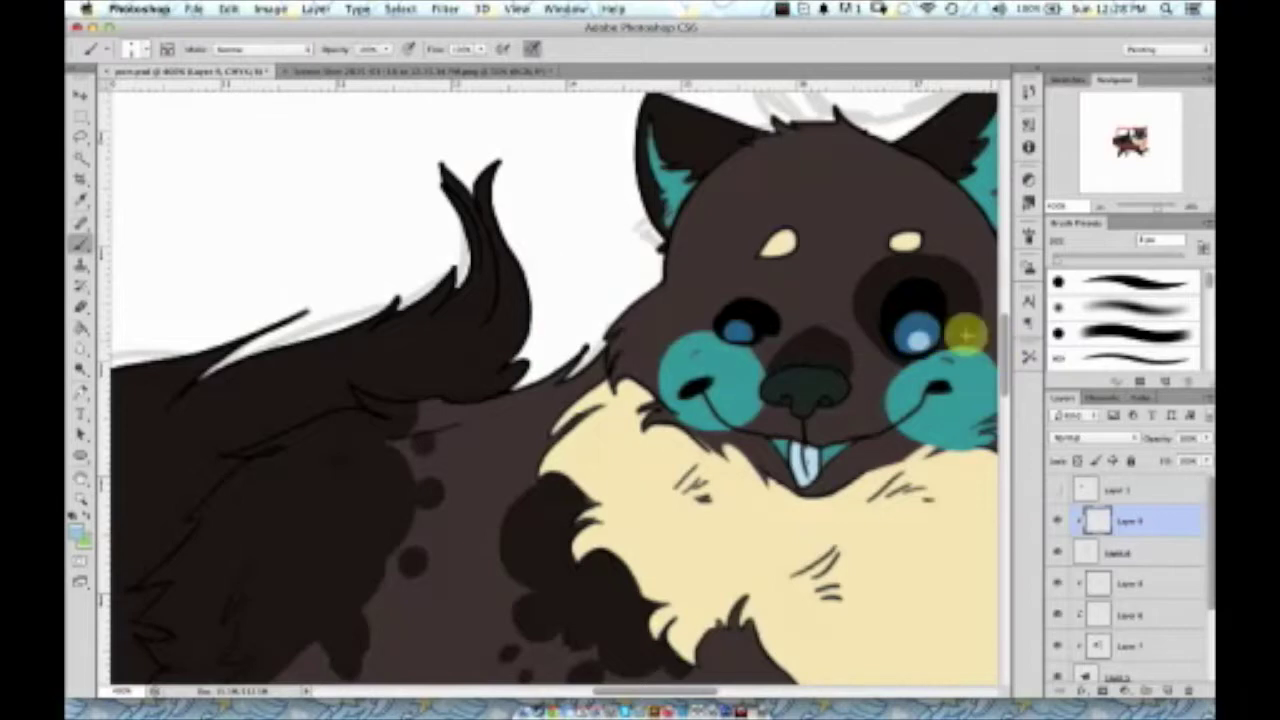
# Shade the irises with a darker blue and add white highlights to both eyes on a new layer
pyautogui.press('b')
pyautogui.press('d')
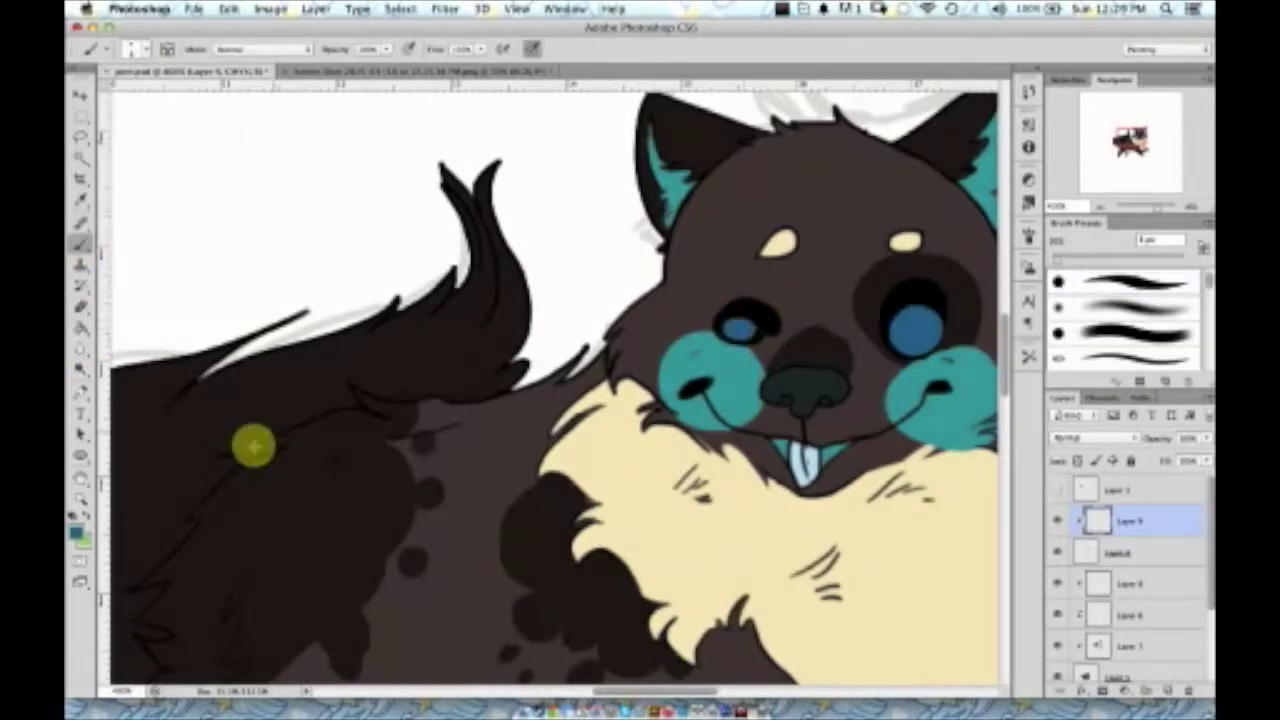
pyautogui.press('super+shift+alt+n')
pyautogui.press('Return')
pyautogui.click(900, 310)
pyautogui.click(727, 327)
pyautogui.press('super+minus')
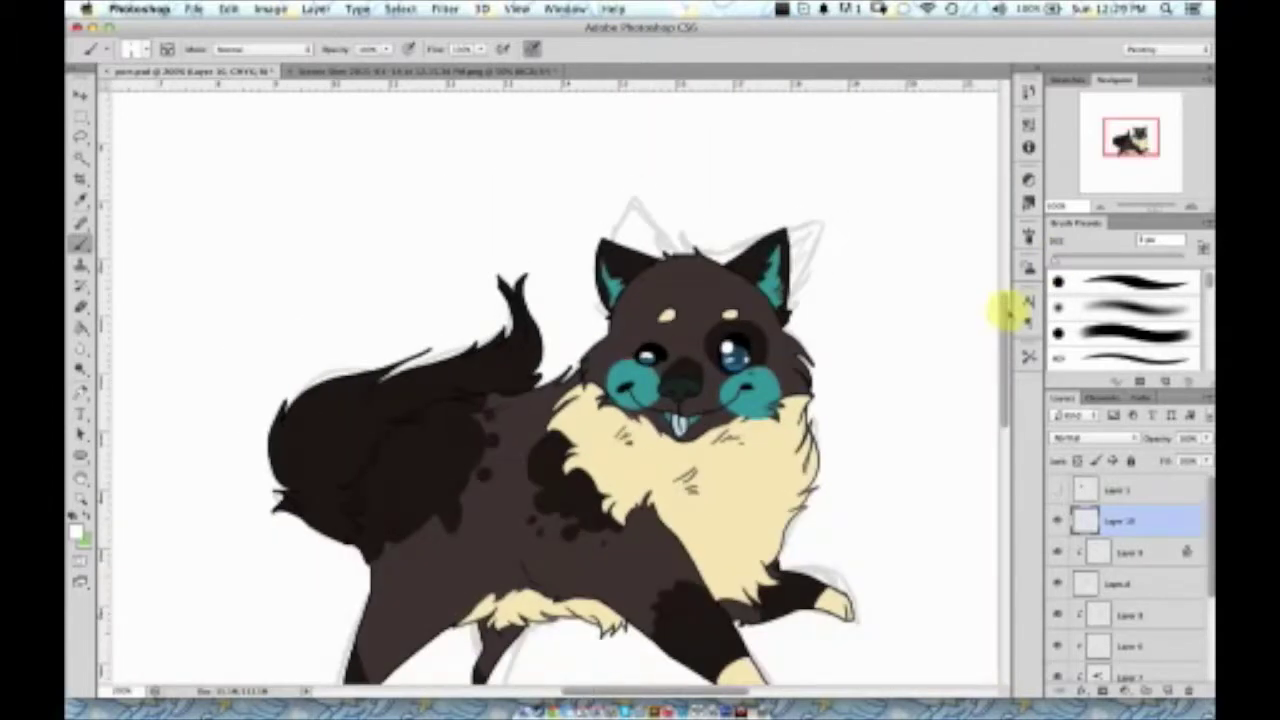
# Lock the transparent pixels of the line art layer and touch up the lines around the larger eye
pyautogui.click(1115, 583)
pyautogui.press('/')
pyautogui.click(740, 278)
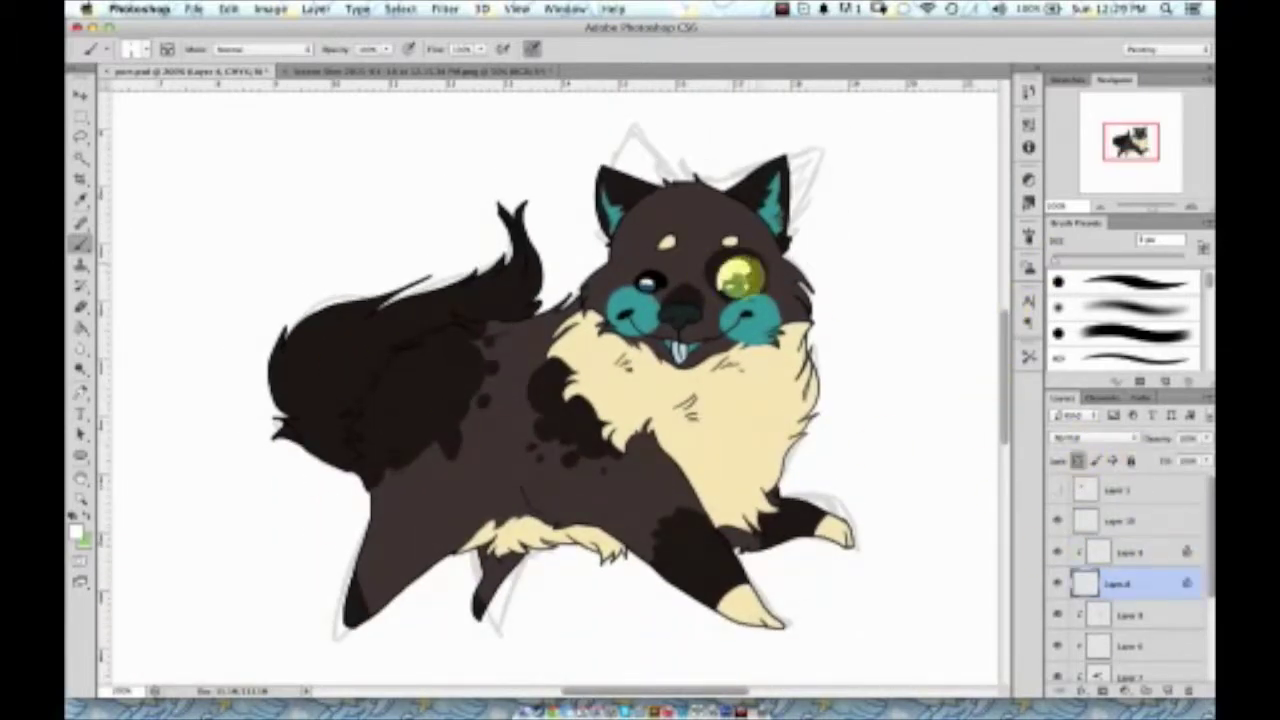
# Fill a clipped layer directly beneath the line art with white to cover the flat colours
pyautogui.moveTo(1143, 568); pyautogui.dragTo(1120, 608)
pyautogui.press('g')
pyautogui.click(76, 530)
pyautogui.click(1157, 361)
pyautogui.click(371, 357)
pyautogui.press('e')
pyautogui.moveTo(300, 345); pyautogui.dragTo(514, 246)
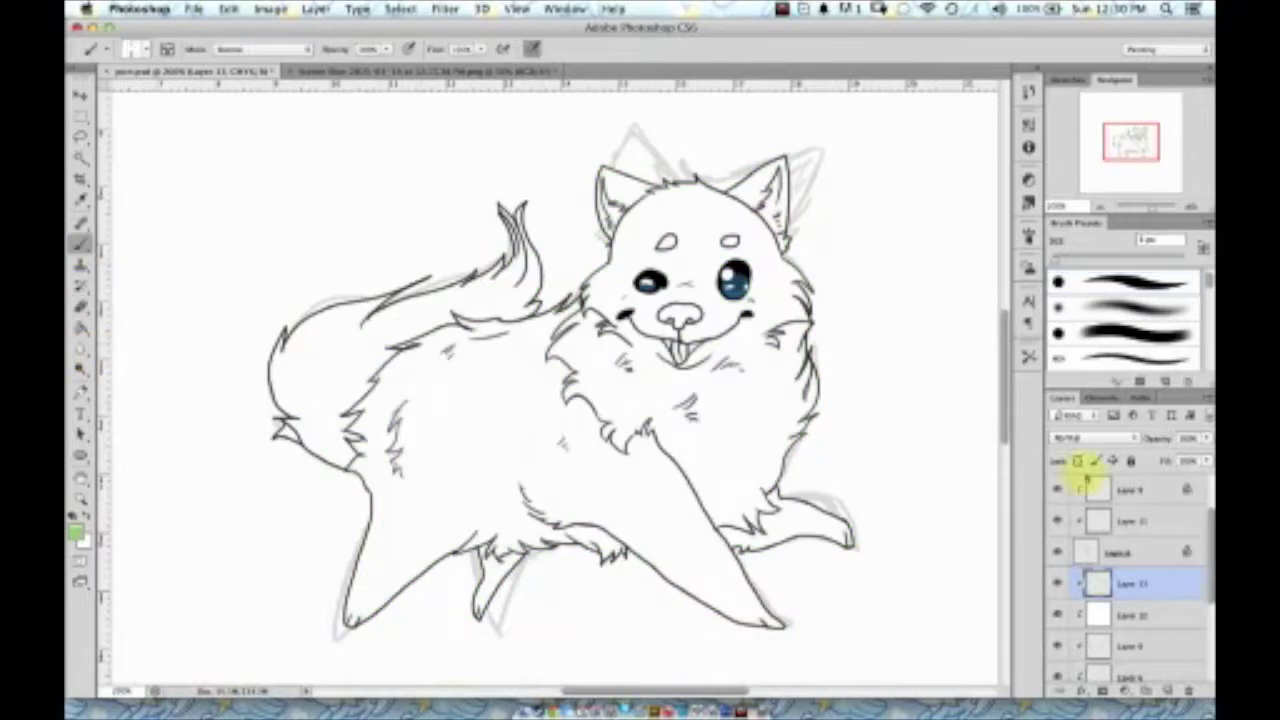
# Paint hard-edged green shading on a Multiply layer across the ears, ruff, shoulder, tail base, belly and far legs
pyautogui.click(643, 690)
pyautogui.moveTo(700, 375); pyautogui.dragTo(745, 345)
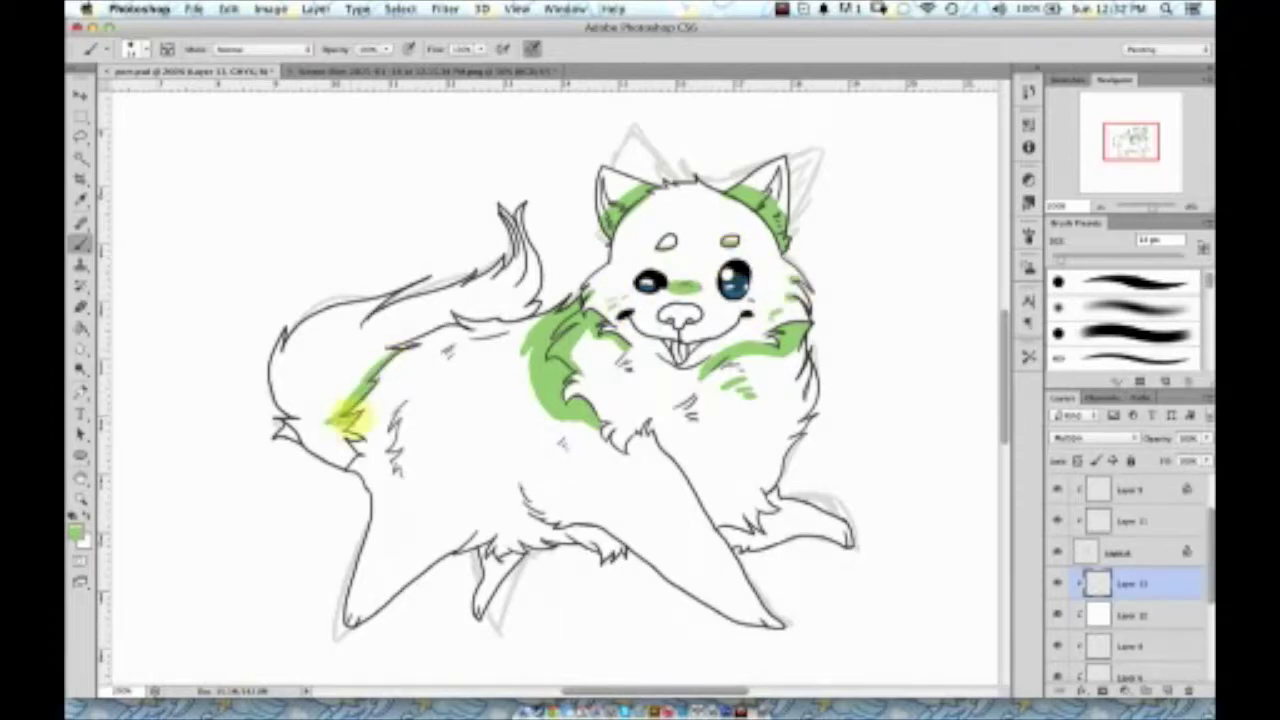
pyautogui.click(131, 48)
pyautogui.click(131, 48)
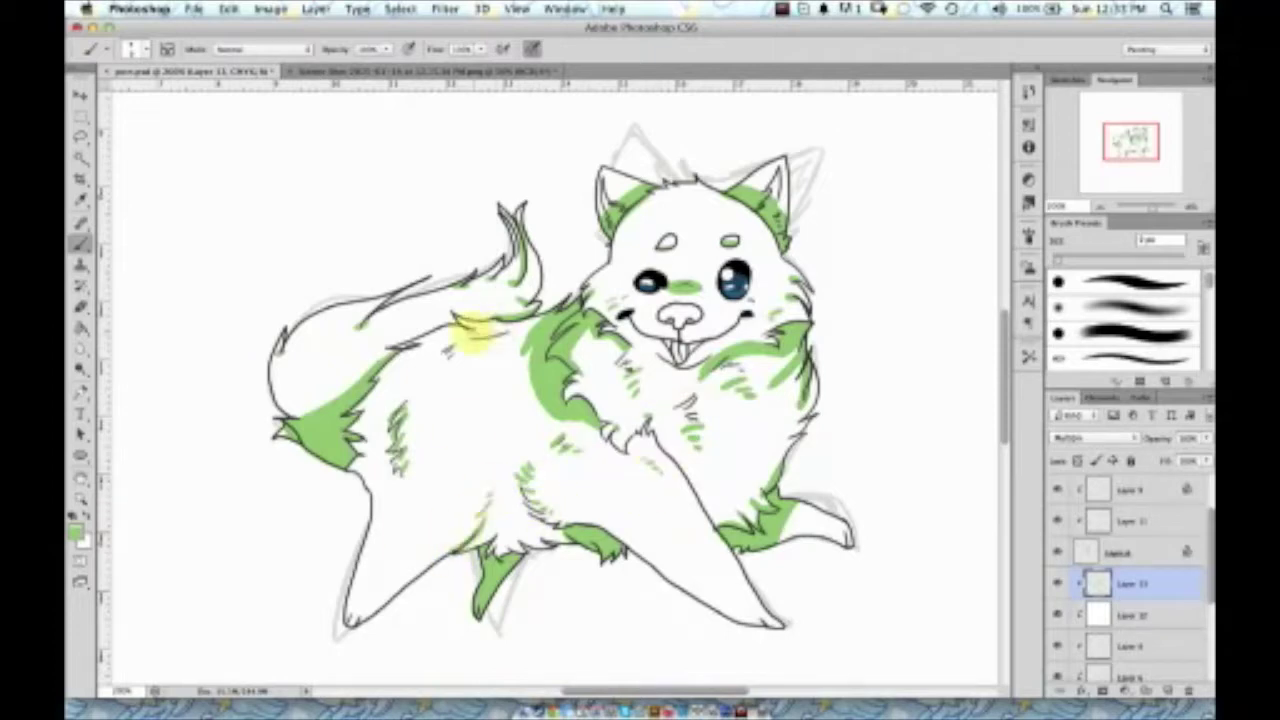
# Lasso the rear of the tail on a new layer beneath the shading and fill it with a fading green gradient
pyautogui.click(1130, 615)
pyautogui.press('l')
pyautogui.moveTo(257, 337); pyautogui.dragTo(355, 375)
pyautogui.moveTo(257, 313); pyautogui.dragTo(259, 295)
pyautogui.press('g')
pyautogui.click(171, 48)
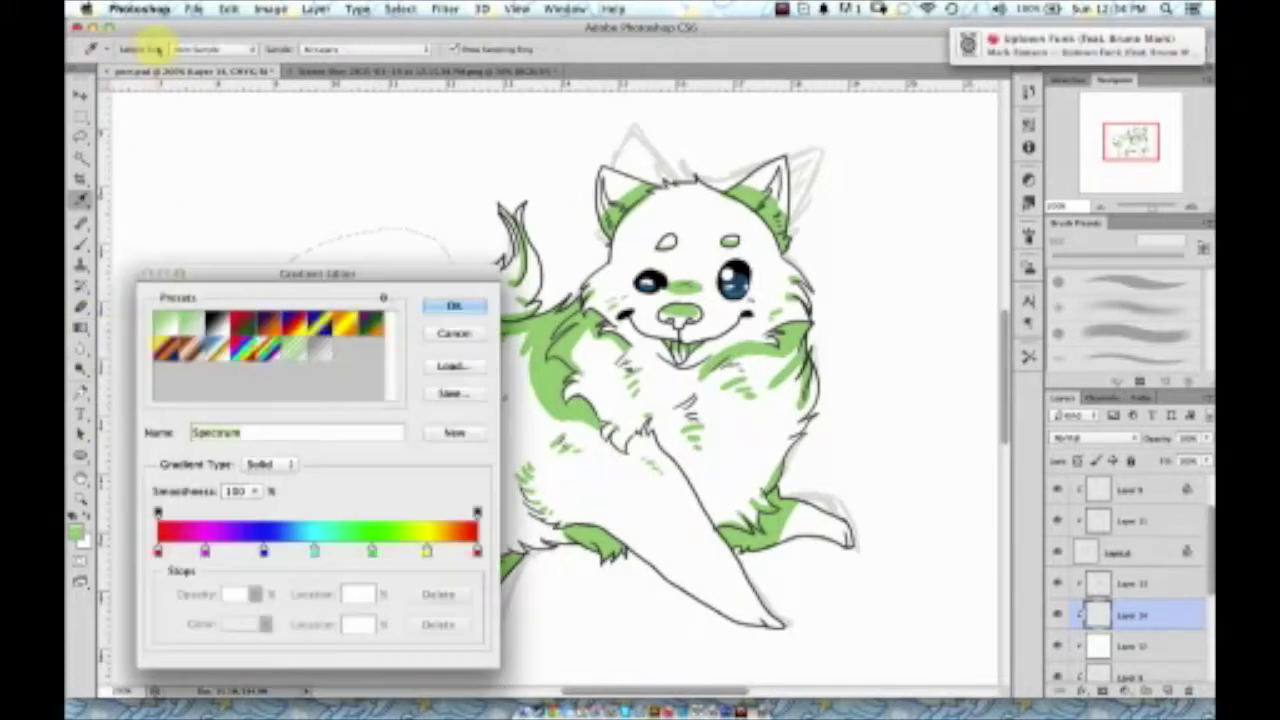
pyautogui.click(446, 303)
pyautogui.moveTo(286, 423); pyautogui.dragTo(350, 335)
# Lasso the back and shoulder area and fill it with a fading green gradient
pyautogui.press('l')
pyautogui.click(508, 318)
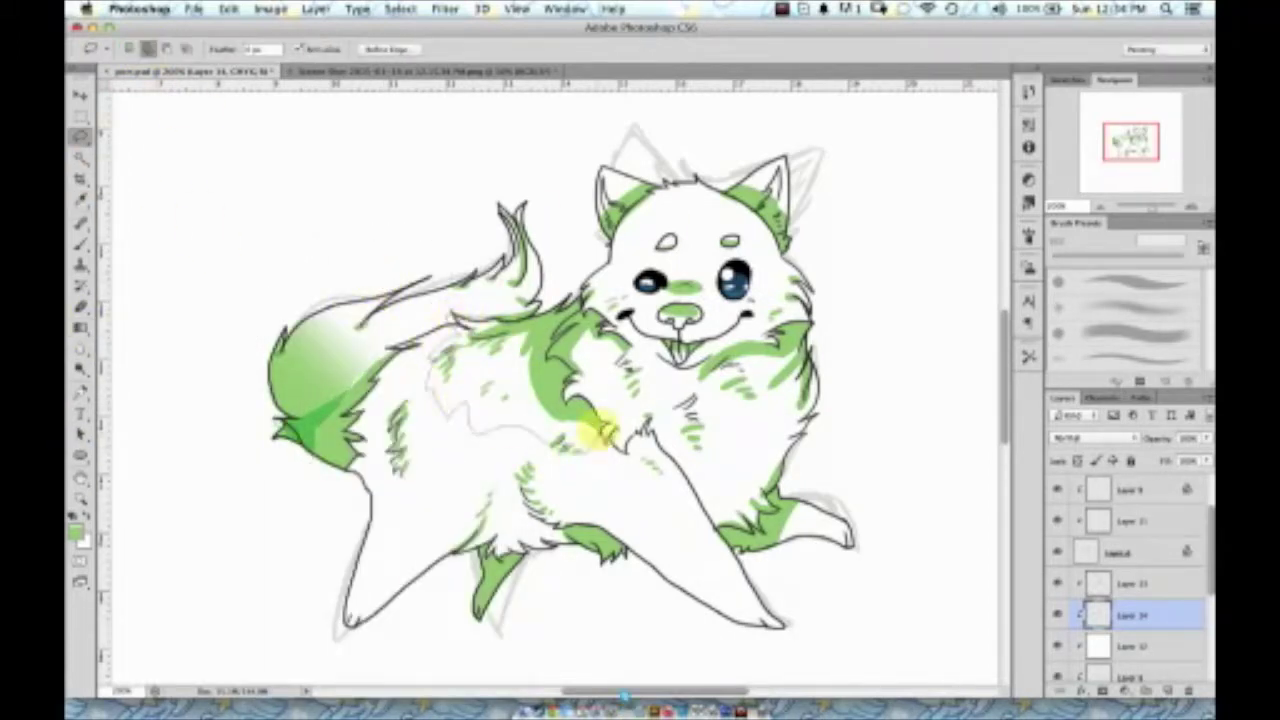
pyautogui.moveTo(483, 335); pyautogui.dragTo(505, 528)
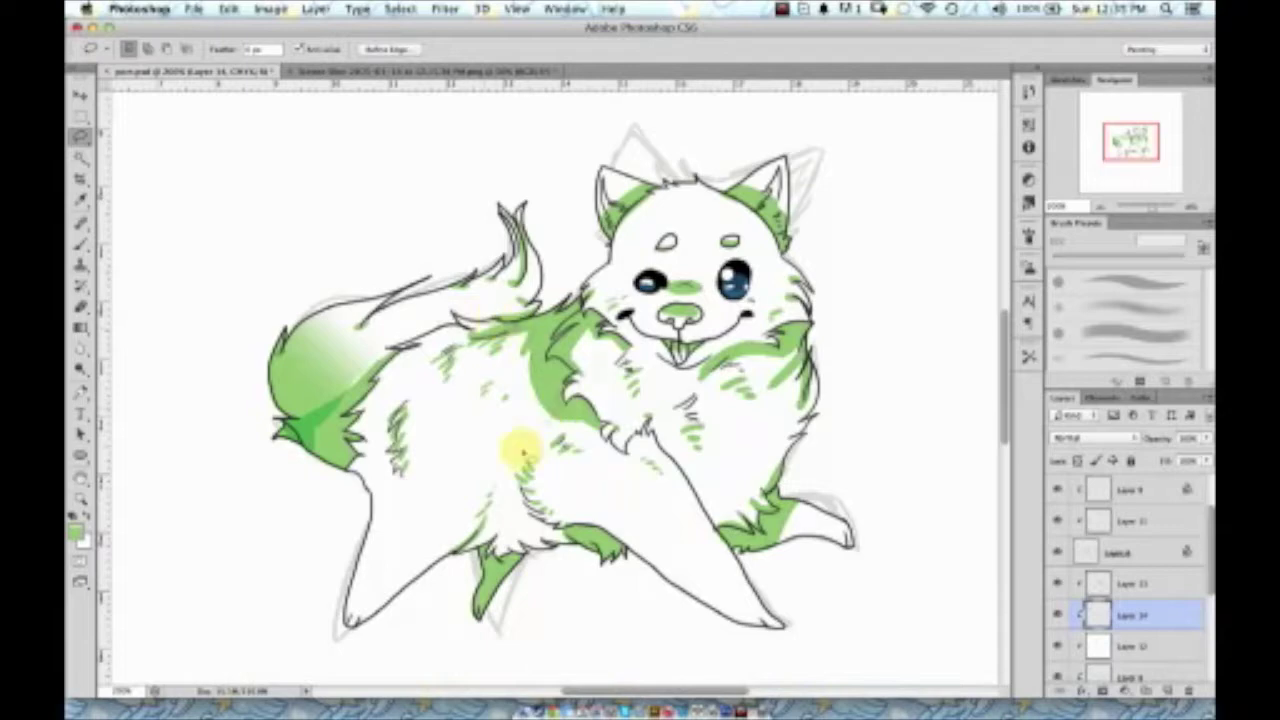
pyautogui.press('g')
pyautogui.moveTo(523, 348); pyautogui.dragTo(383, 291)
# Set the hard shading layer to Normal and brush soft green shading around the face and ruff on the layer beneath
pyautogui.press('v')
pyautogui.click(1130, 583)
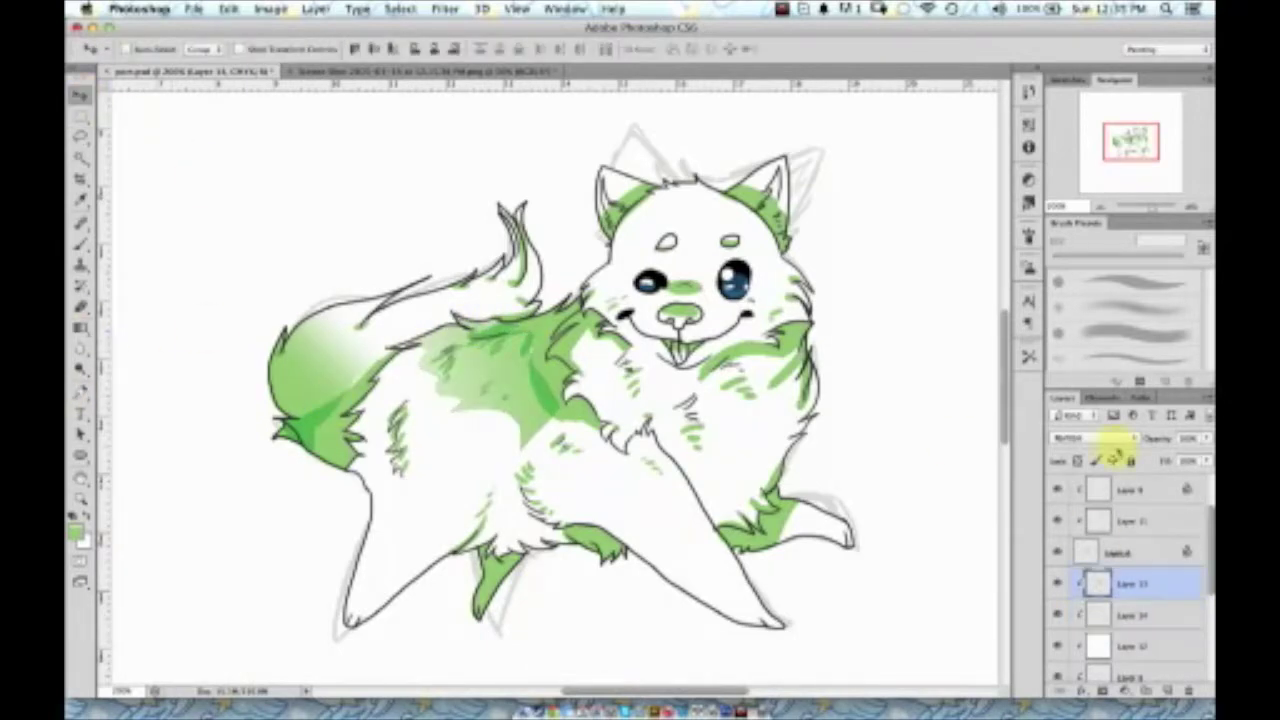
pyautogui.press('b')
pyautogui.hotkey('alt', '[')
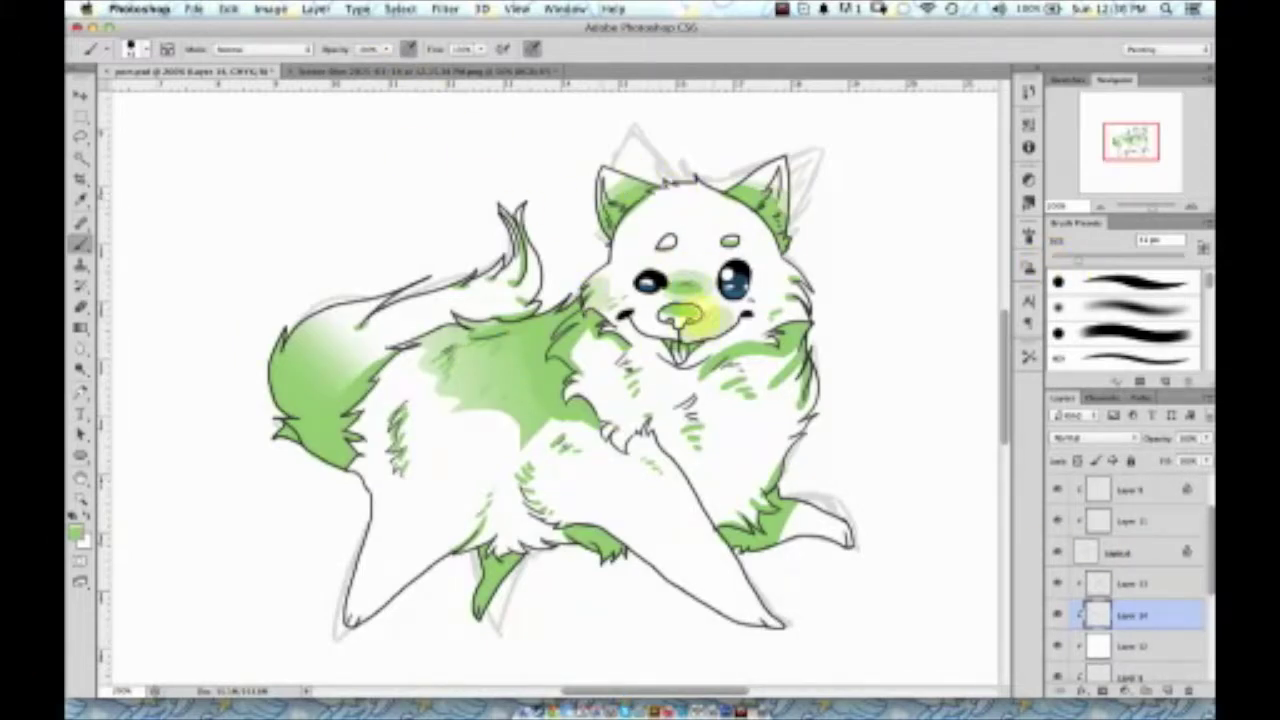
pyautogui.moveTo(730, 390)
pyautogui.mouseDown()
pyautogui.moveTo(788, 395)
pyautogui.moveTo(757, 471)
pyautogui.mouseUp()
# Set the merged shading layer to Multiply over the flat colours and extend the shading on the legs, chest and haunch
pyautogui.click(1095, 438)
pyautogui.click(1090, 475)
pyautogui.moveTo(400, 600)
pyautogui.mouseDown()
pyautogui.moveTo(428, 557)
pyautogui.moveTo(745, 620)
pyautogui.mouseUp()
pyautogui.moveTo(600, 398); pyautogui.dragTo(717, 410)
pyautogui.moveTo(400, 365); pyautogui.dragTo(447, 393)
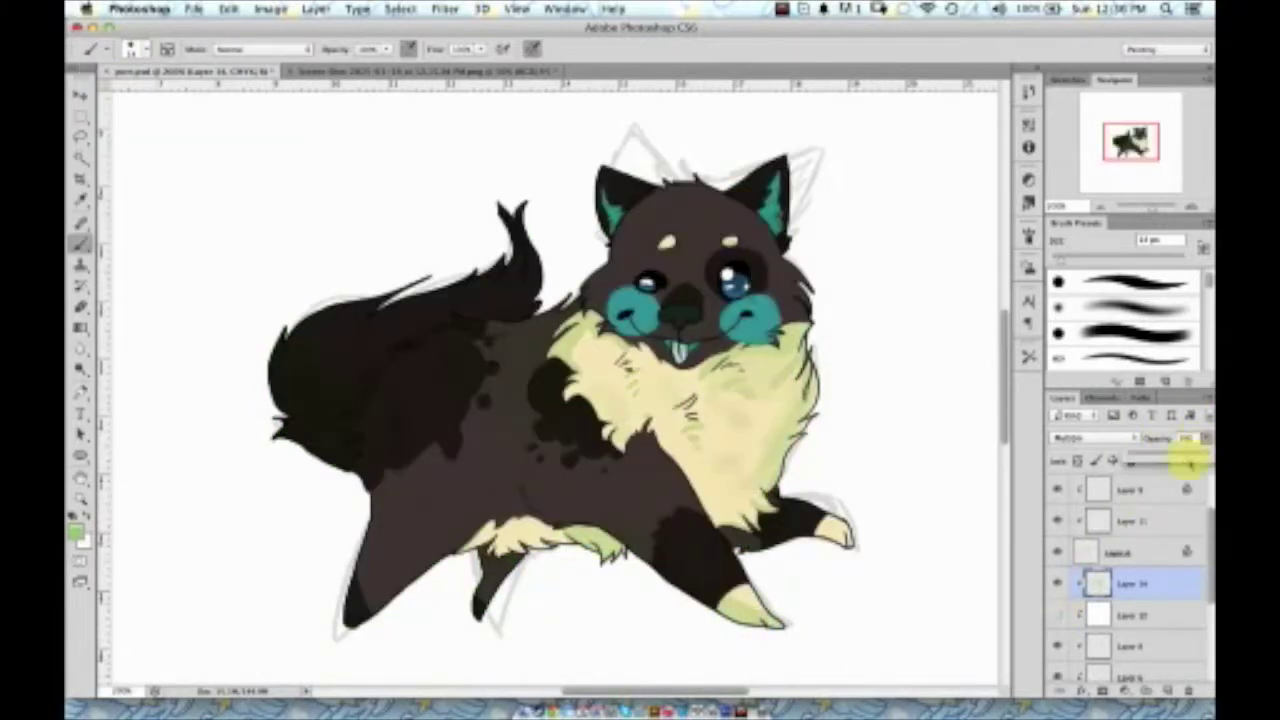
# Recolour the green shading to a reddish tone with Hue/Saturation at hue -148, saturation +68 and lightness -48
pyautogui.hotkey('ctrl', 'u')
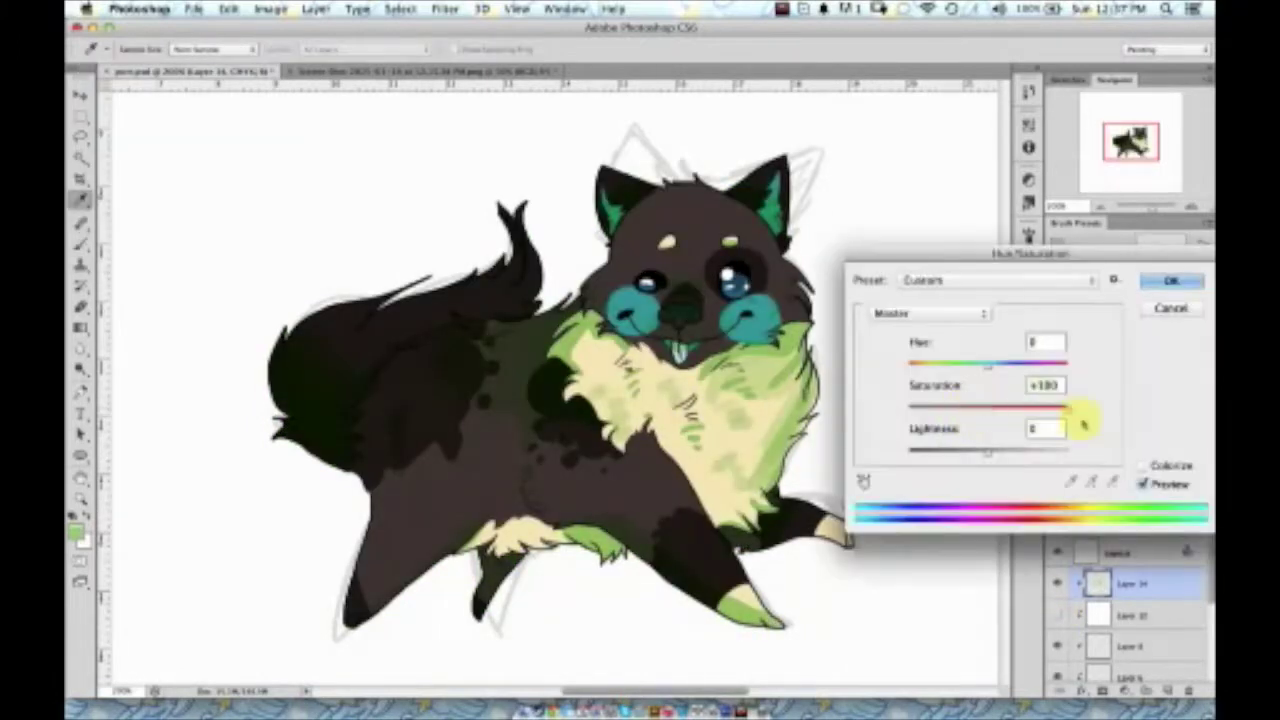
pyautogui.moveTo(944, 372); pyautogui.dragTo(926, 369)
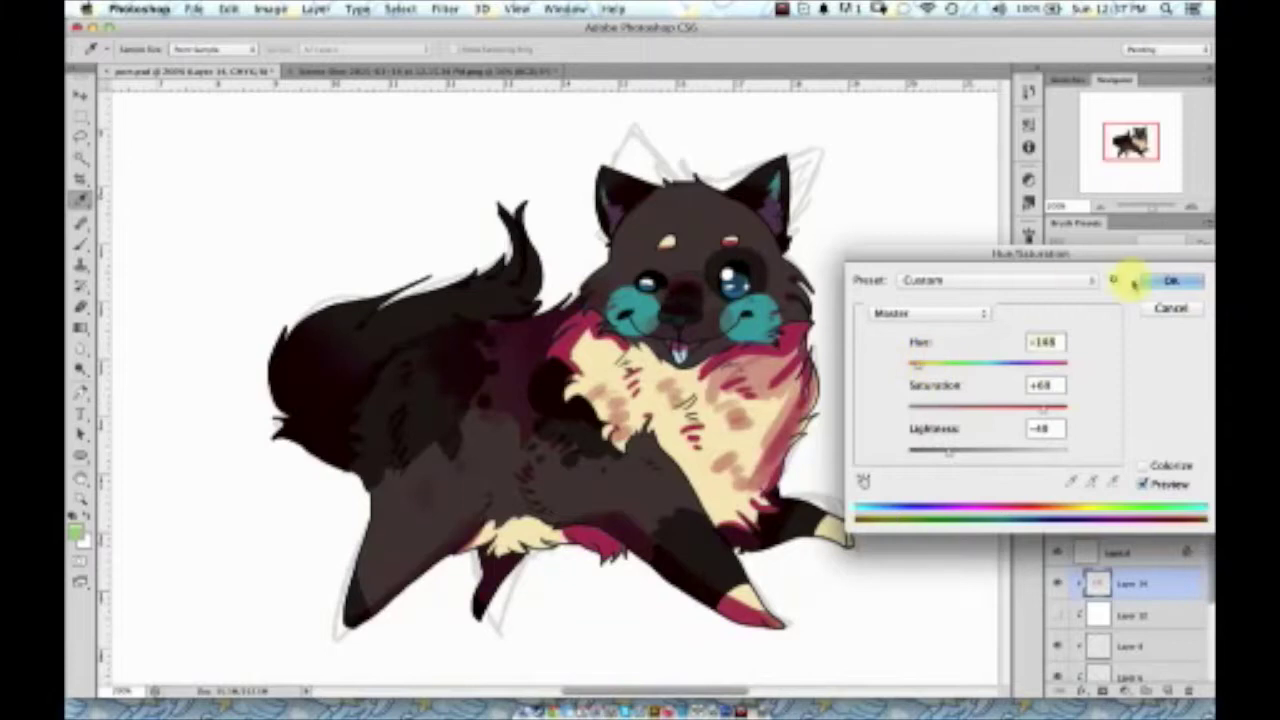
pyautogui.click(1155, 282)
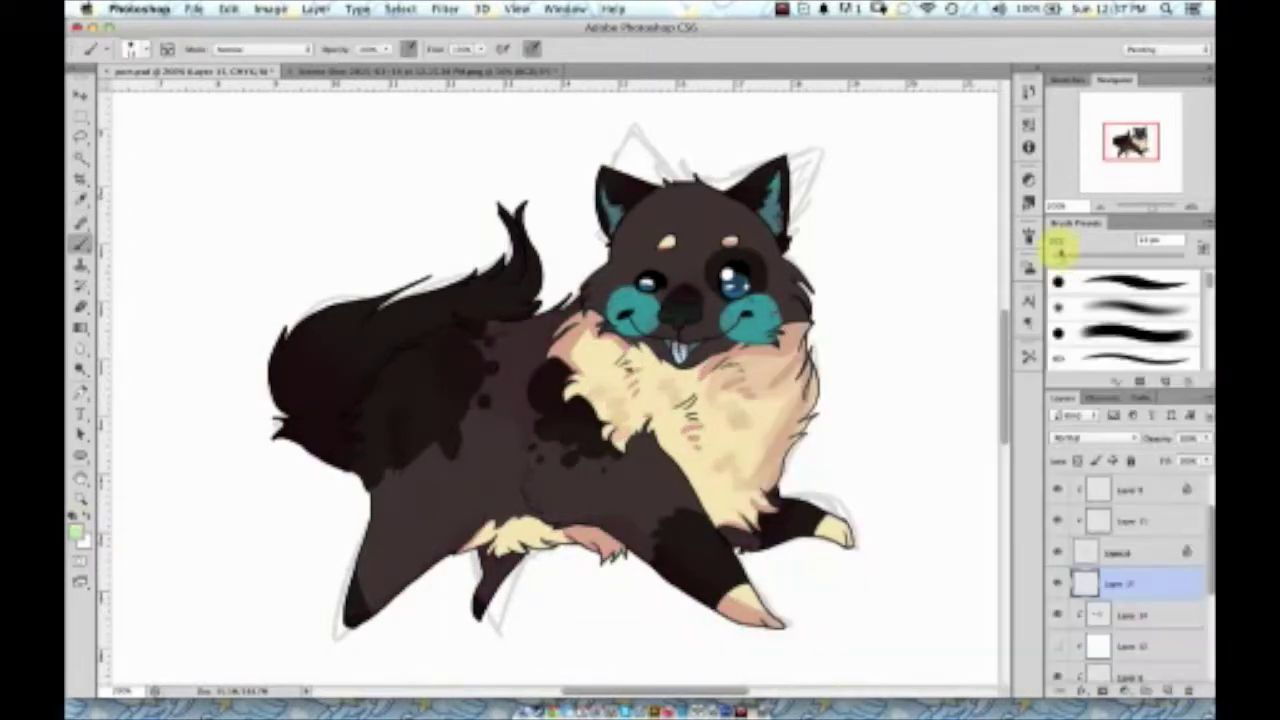
# Set the new layer to Screen, paint fine pale cyan highlights on the tail, fur, nose and haunch, and lower its opacity
pyautogui.click(1095, 437)
pyautogui.click(1090, 500)
pyautogui.click(76, 533)
pyautogui.click(1127, 362)
pyautogui.moveTo(380, 395); pyautogui.dragTo(366, 412)
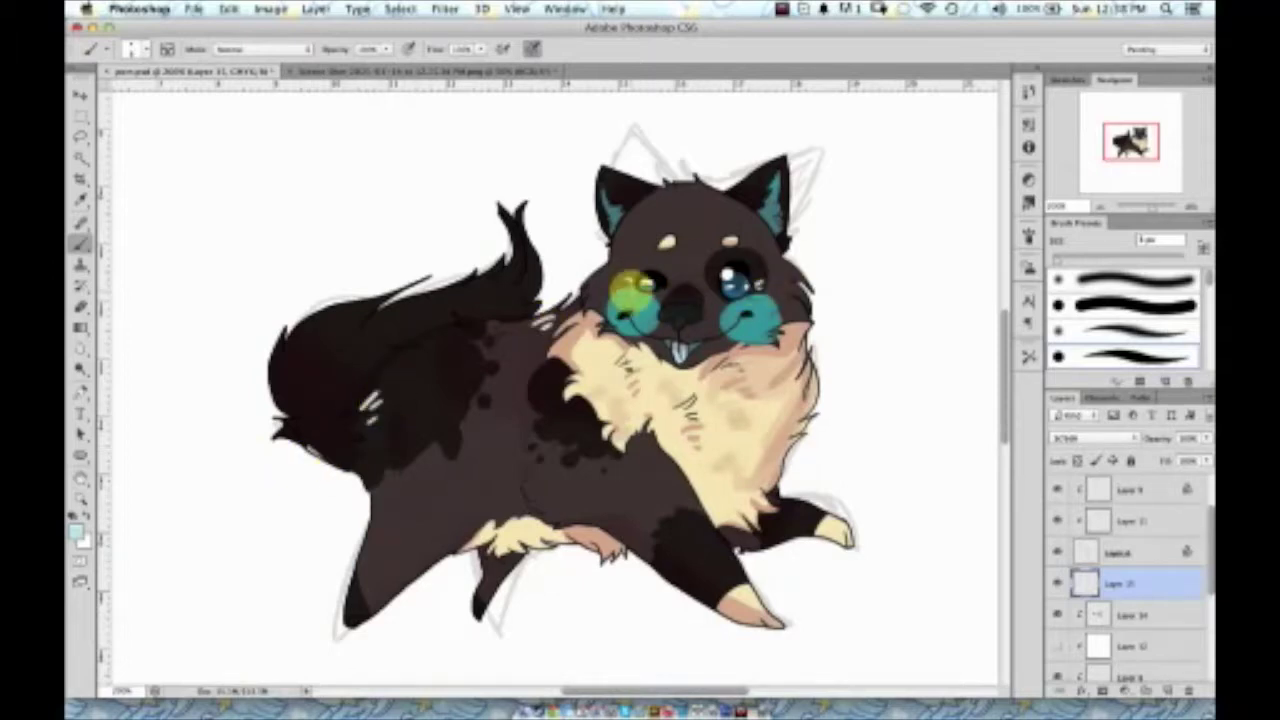
pyautogui.moveTo(354, 326)
pyautogui.mouseDown()
pyautogui.moveTo(297, 294)
pyautogui.moveTo(486, 280)
pyautogui.mouseUp()
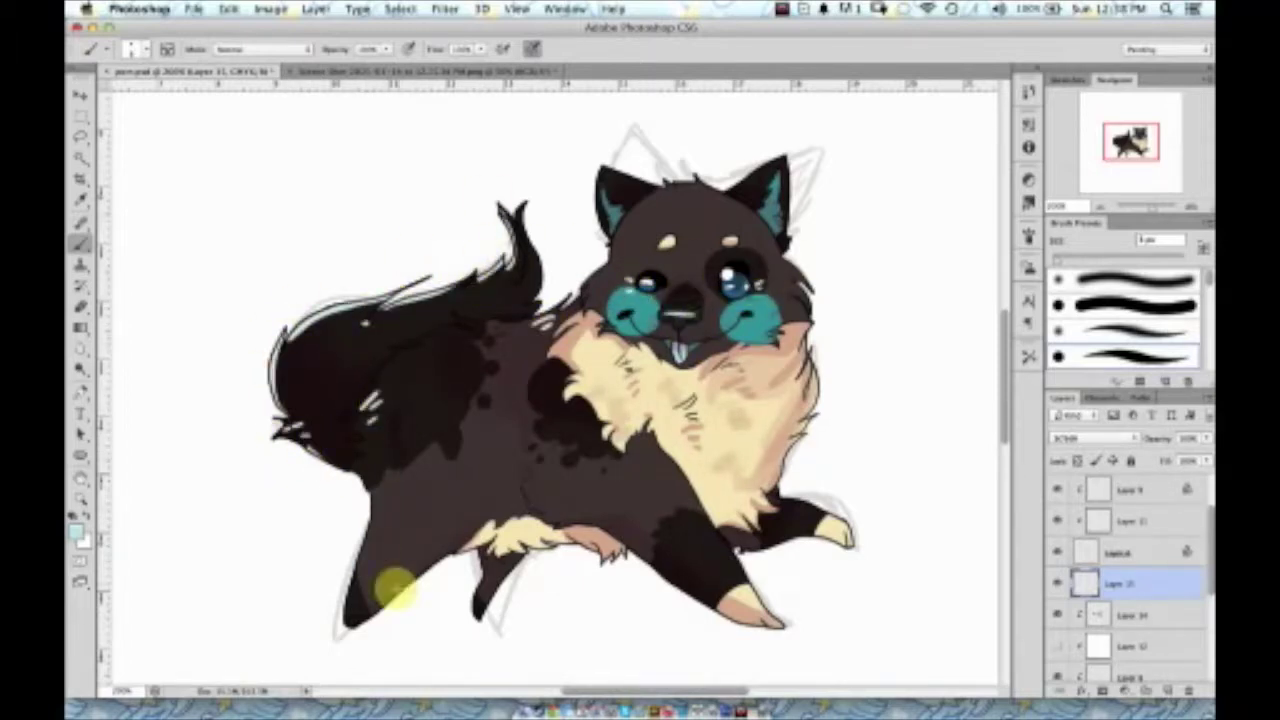
pyautogui.moveTo(1165, 460); pyautogui.dragTo(1150, 460)
pyautogui.click(472, 484)
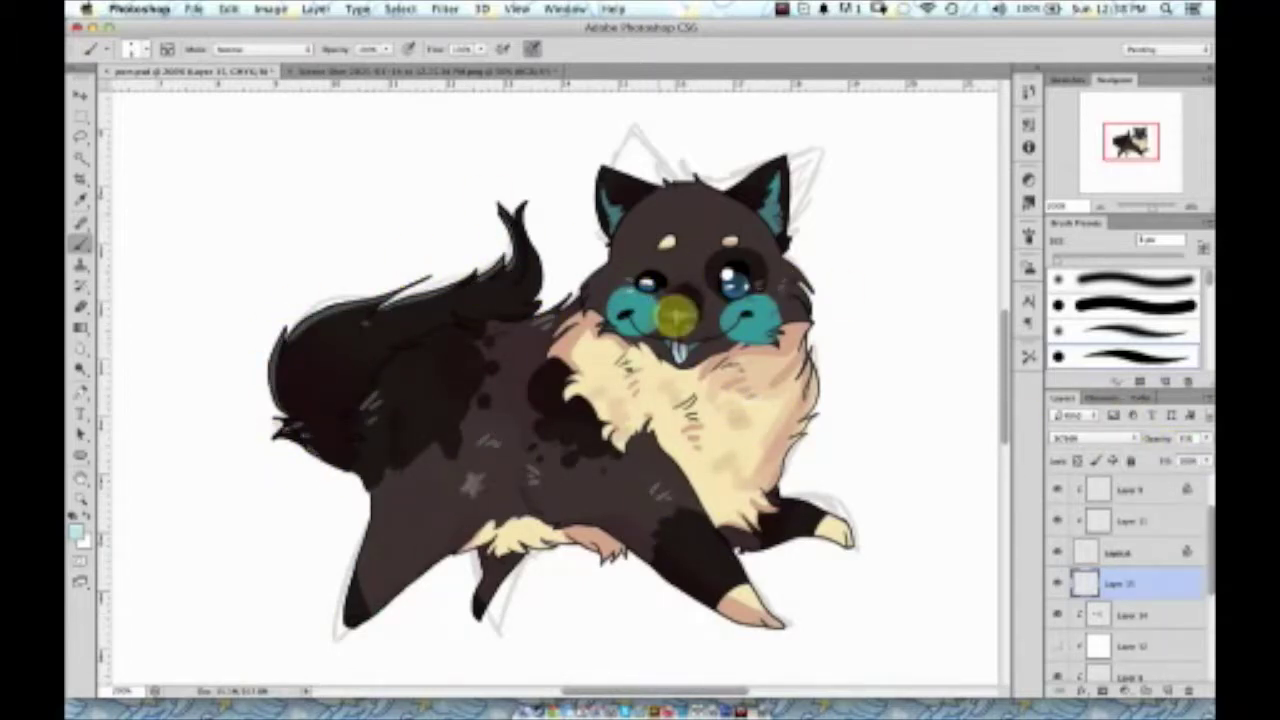
# Add a clipped layer above the highlight layer, draw a light blue gradient across the tail and back, and set it to Multiply
pyautogui.click(1130, 615)
pyautogui.click(80, 325)
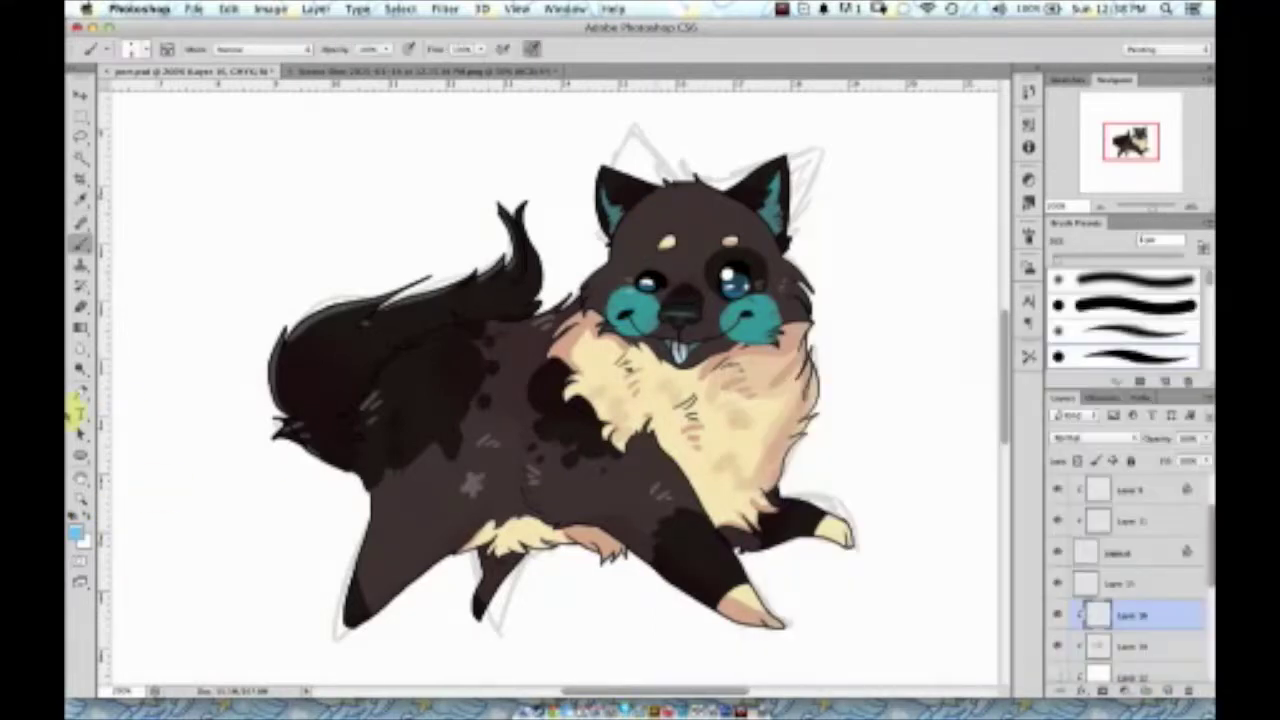
pyautogui.moveTo(520, 171); pyautogui.dragTo(528, 475)
pyautogui.click(1095, 438)
pyautogui.click(1072, 326)
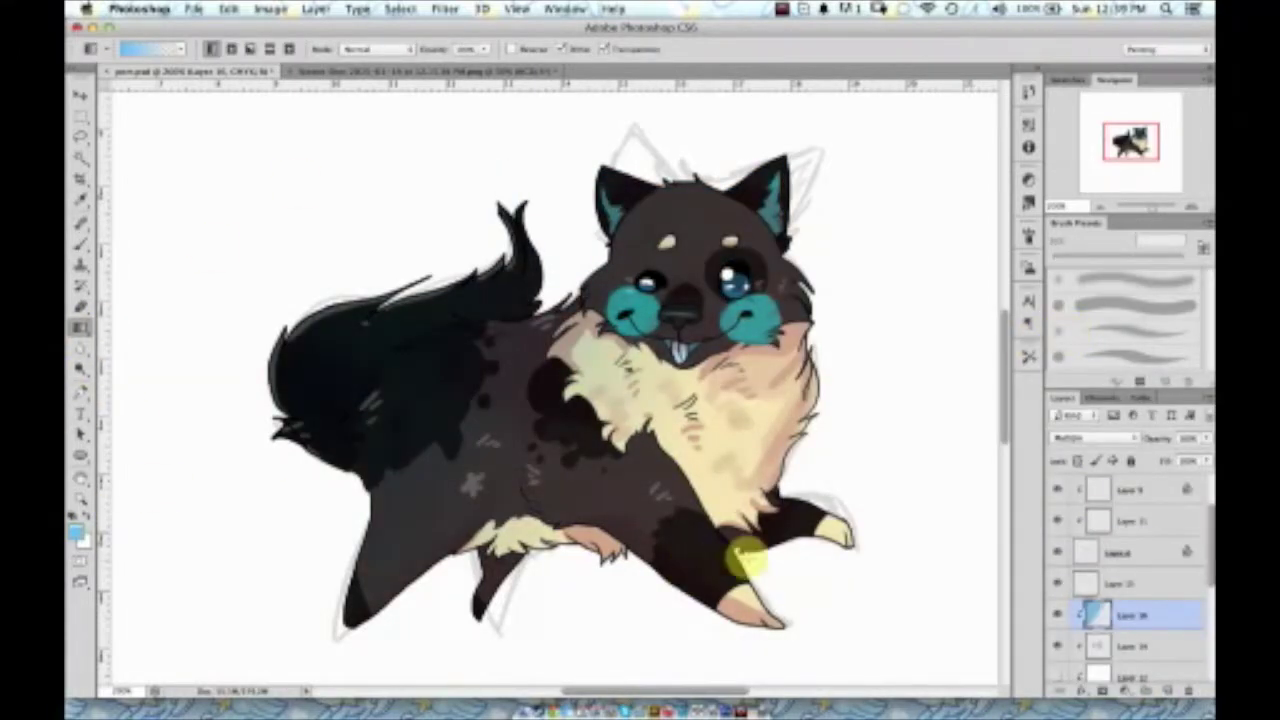
# Fill the gradient layer with a flat colour, set it to Overlay, shift its hue to orange and lower its opacity
pyautogui.hotkey('shift', 'g')
pyautogui.click(491, 383)
pyautogui.click(1095, 438)
pyautogui.click(1068, 548)
pyautogui.hotkey('ctrl', 'u')
pyautogui.moveTo(971, 371); pyautogui.dragTo(923, 366)
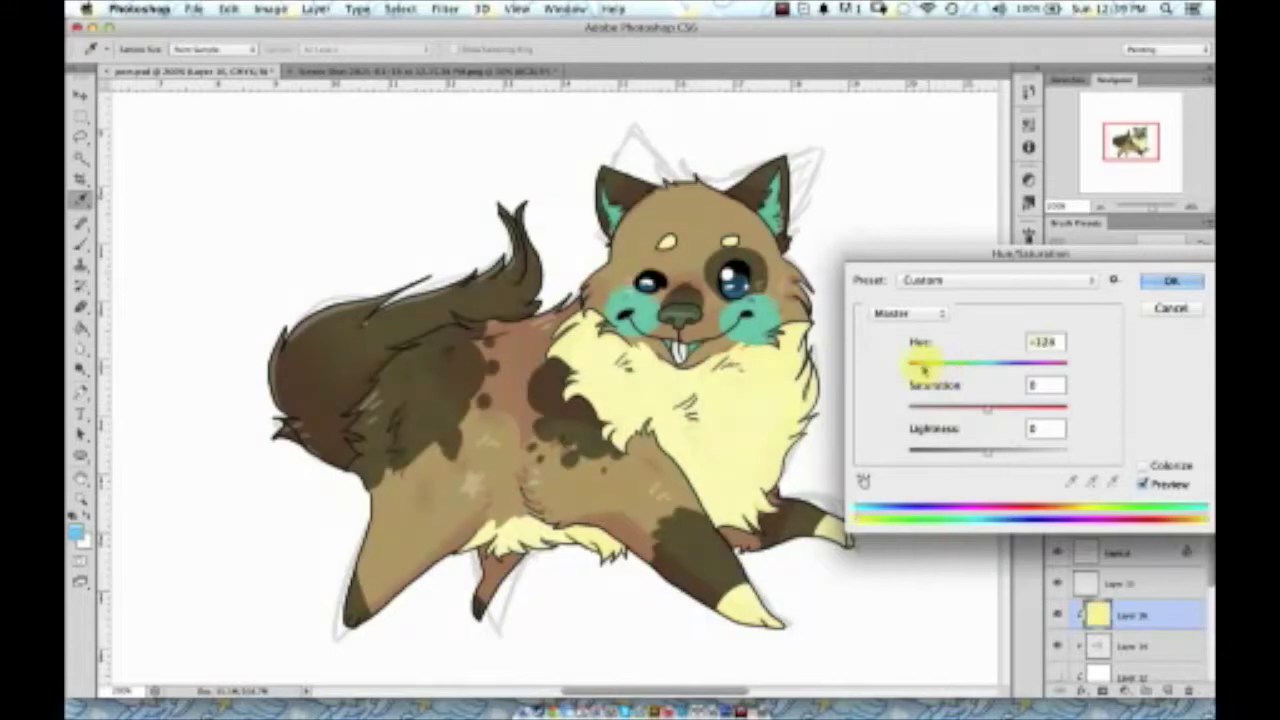
pyautogui.click(1171, 280)
pyautogui.moveTo(1190, 455); pyautogui.dragTo(1165, 455)
pyautogui.click(80, 93)
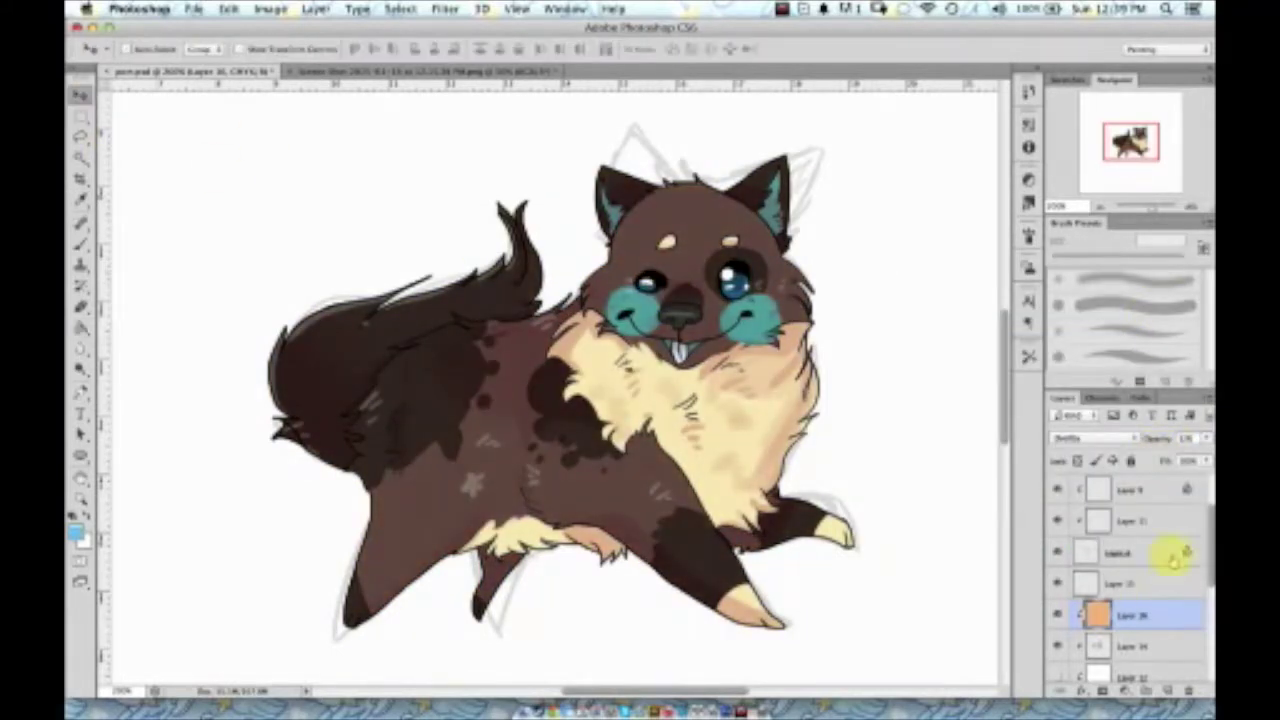
# Add another layer clipped above the orange overlay and sample a peach foreground colour
pyautogui.hotkey('ctrl', '0')
pyautogui.click(1168, 690)
pyautogui.click(1095, 438)
pyautogui.click(1080, 287)
pyautogui.hotkey('ctrl', 'z')
pyautogui.press('i')
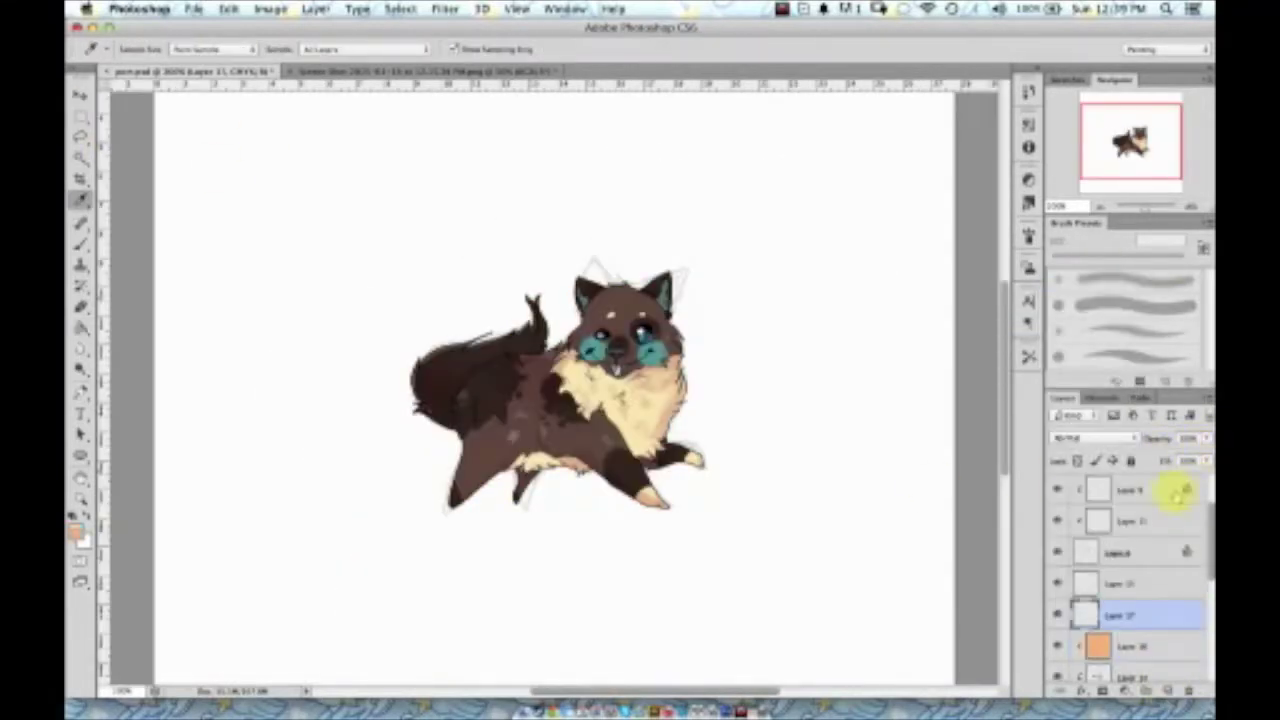
pyautogui.click(1095, 438)
pyautogui.click(1128, 434)
pyautogui.hotkey('ctrl', 'z')
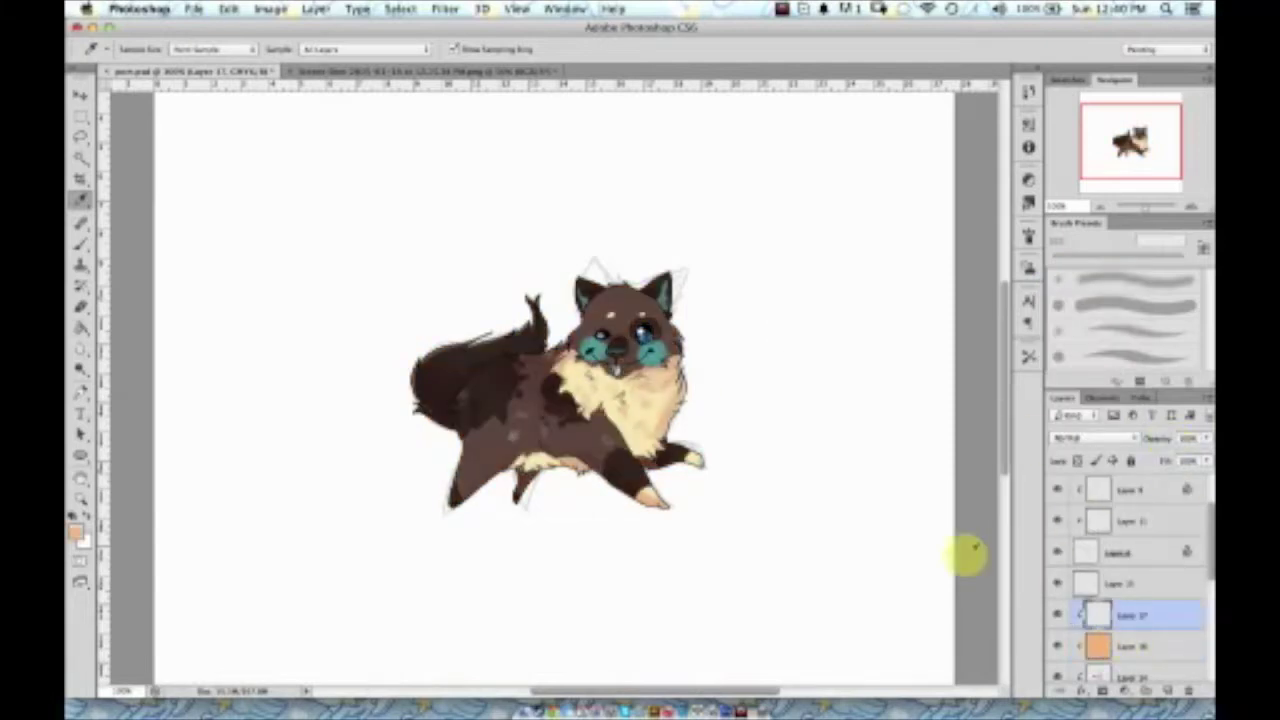
# Draw a peach-to-transparent gradient over the tail side of the dog on the new layer and set it to Overlay
pyautogui.click(82, 327)
pyautogui.click(150, 323)
pyautogui.click(1095, 438)
pyautogui.click(1086, 468)
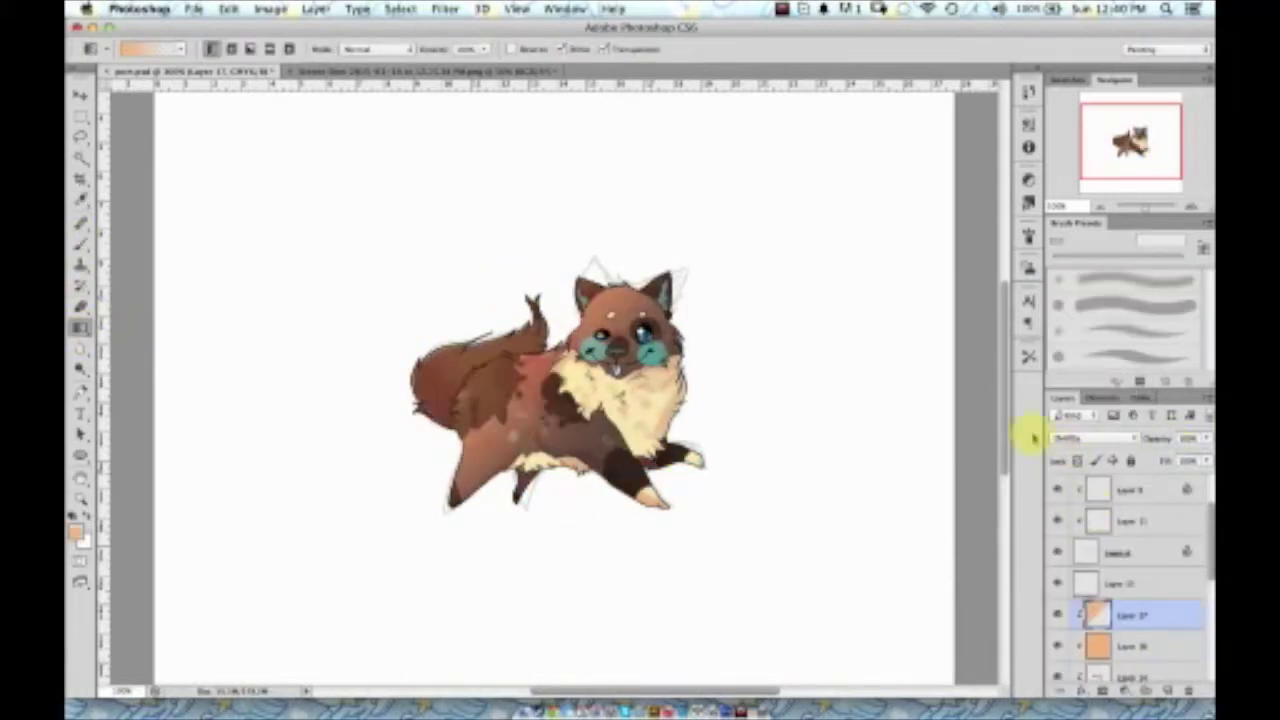
pyautogui.moveTo(604, 440); pyautogui.dragTo(560, 446)
pyautogui.hotkey('ctrl', '+')
pyautogui.hotkey('ctrl', '-')
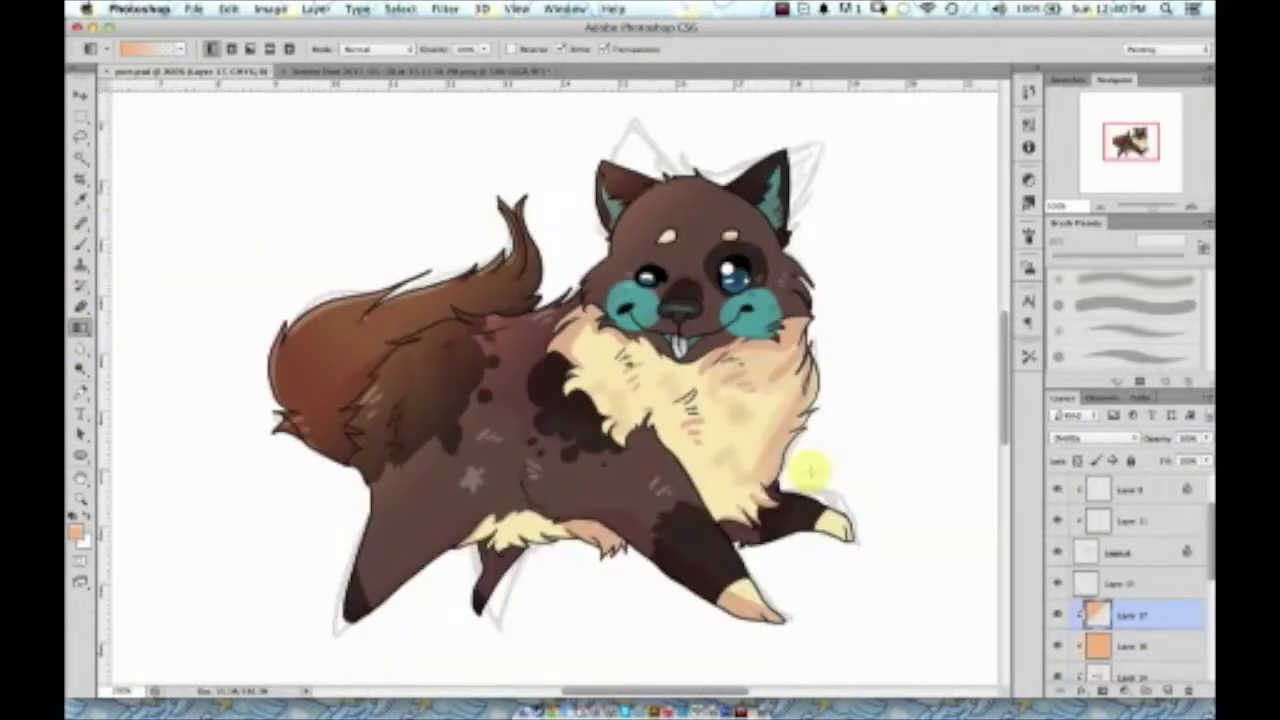
# Brush peach fur strokes and a small star on the body, and pale marks on the tail and ear on a new Screen layer
pyautogui.press('b')
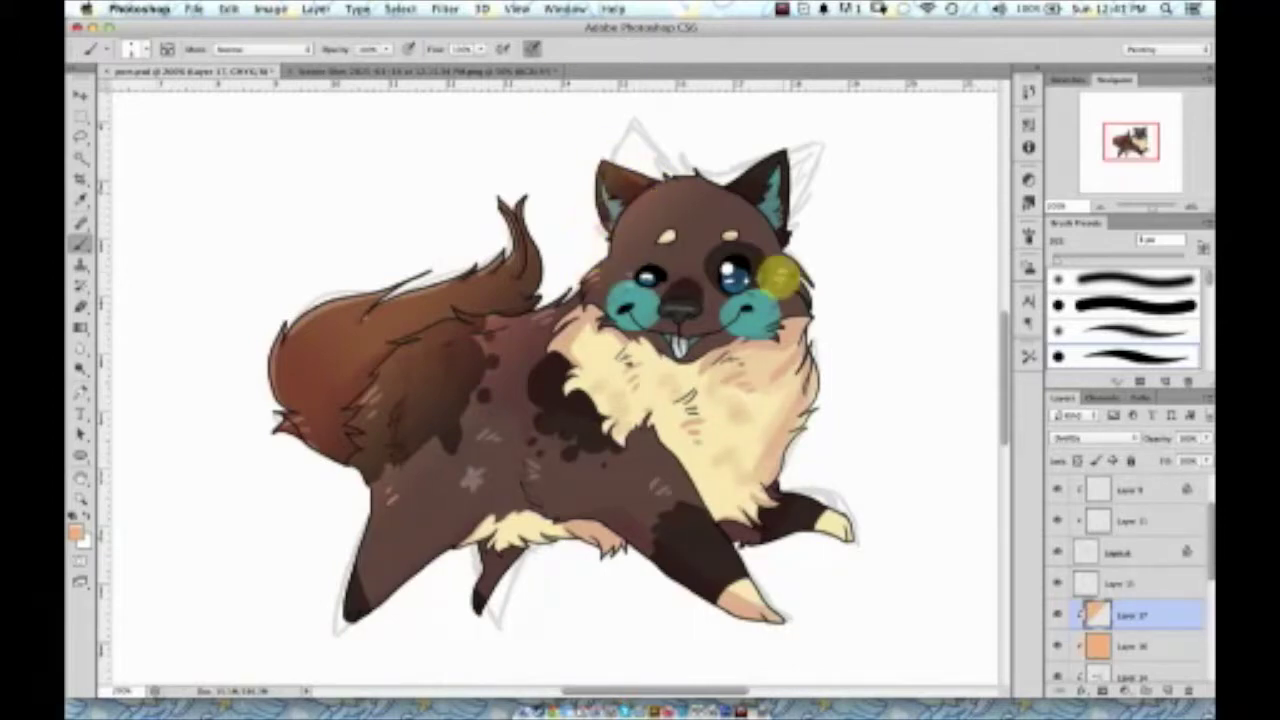
pyautogui.moveTo(518, 443); pyautogui.dragTo(478, 428)
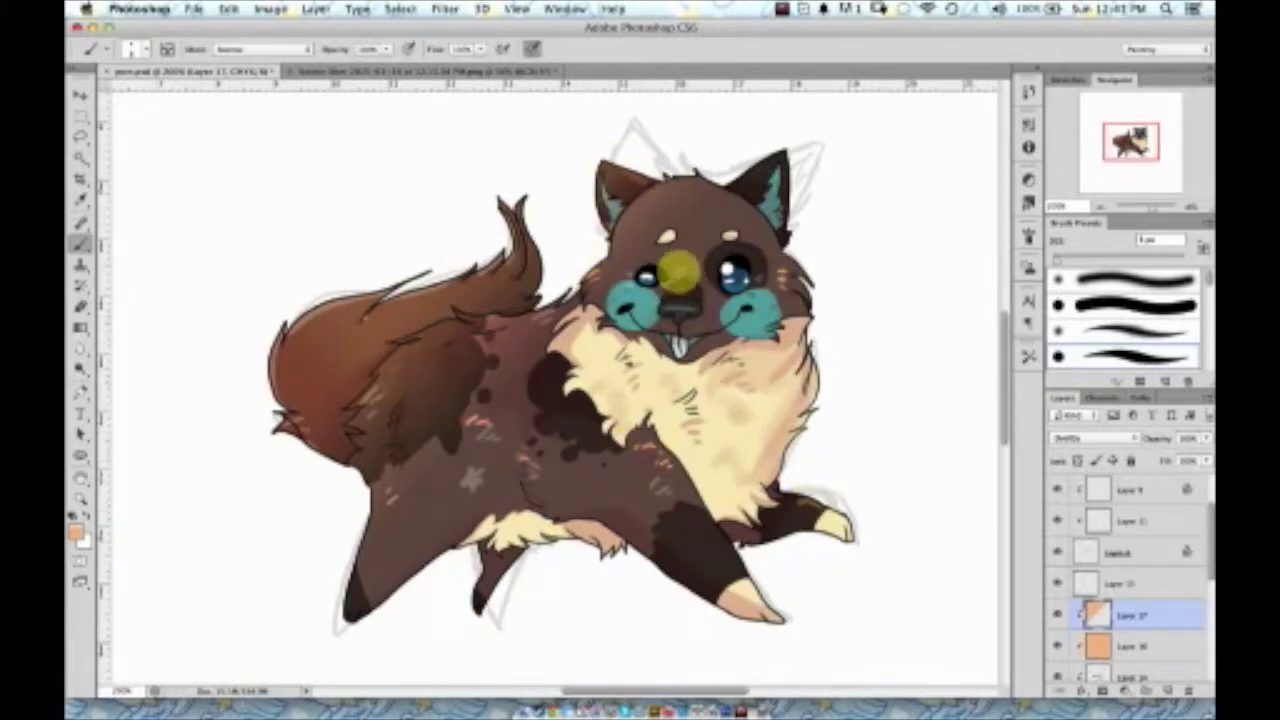
pyautogui.click(1165, 690)
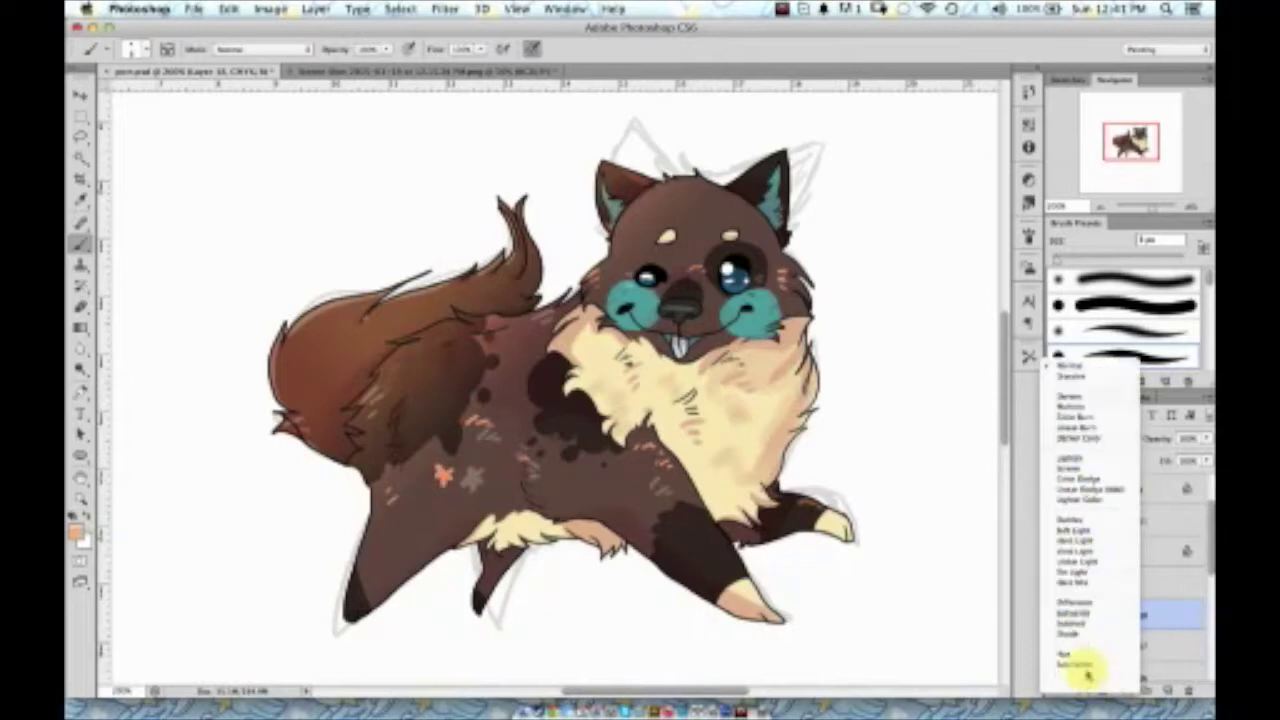
pyautogui.click(306, 346)
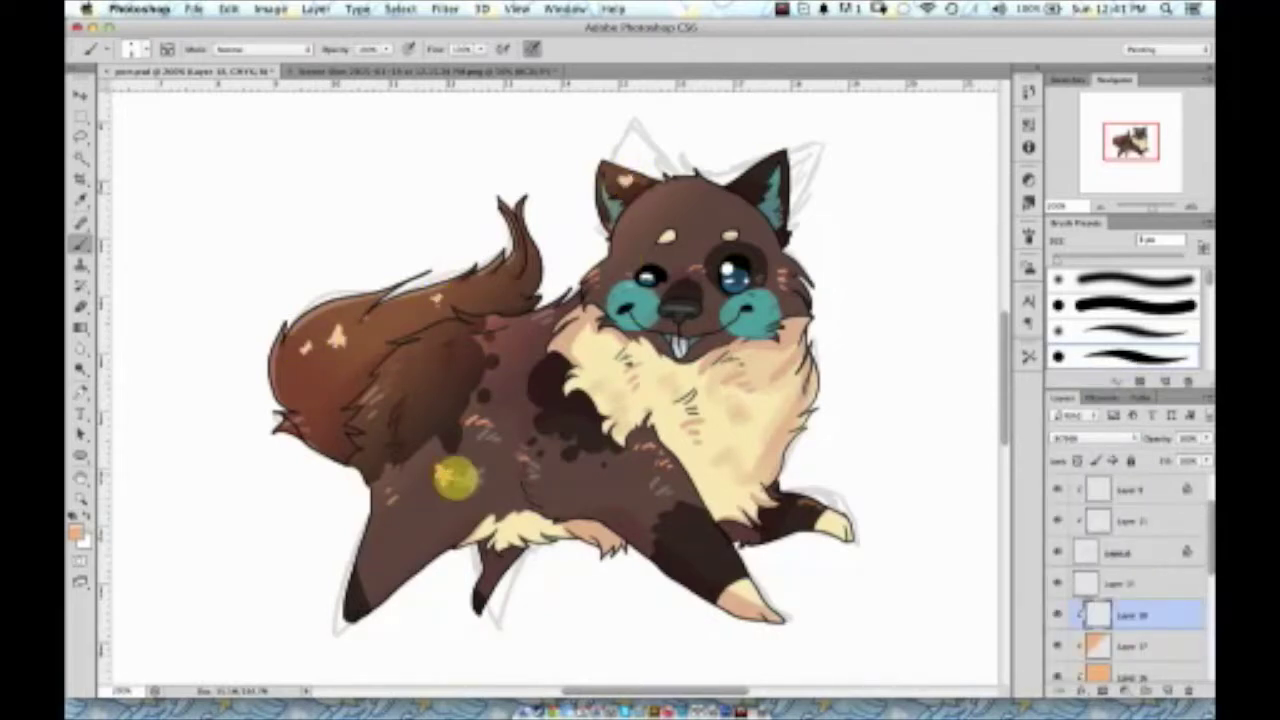
# Recolour the line art on a new clipped layer above it, sampling tones from the tail, chest, cheeks and ear
pyautogui.moveTo(1057, 600); pyautogui.dragTo(1094, 586)
pyautogui.keyDown('alt'); pyautogui.click(343, 386); pyautogui.keyUp('alt')
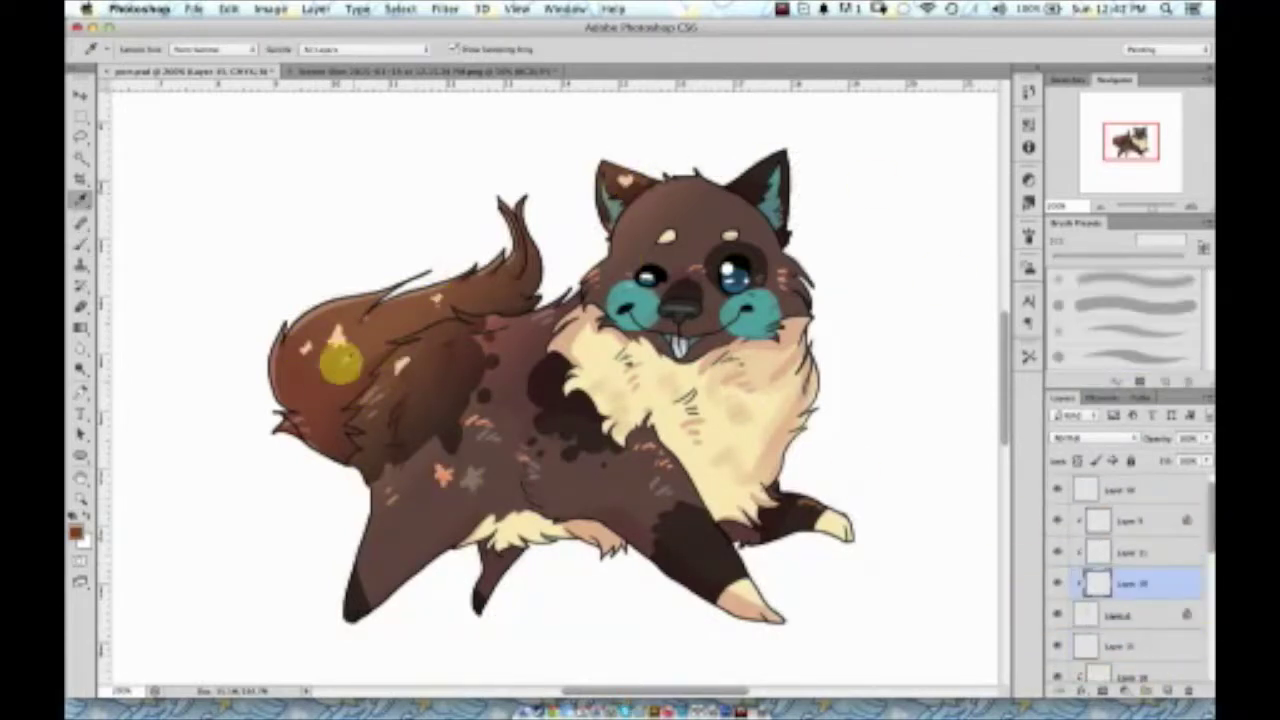
pyautogui.click(398, 373)
pyautogui.keyDown('alt'); pyautogui.click(557, 351); pyautogui.keyUp('alt')
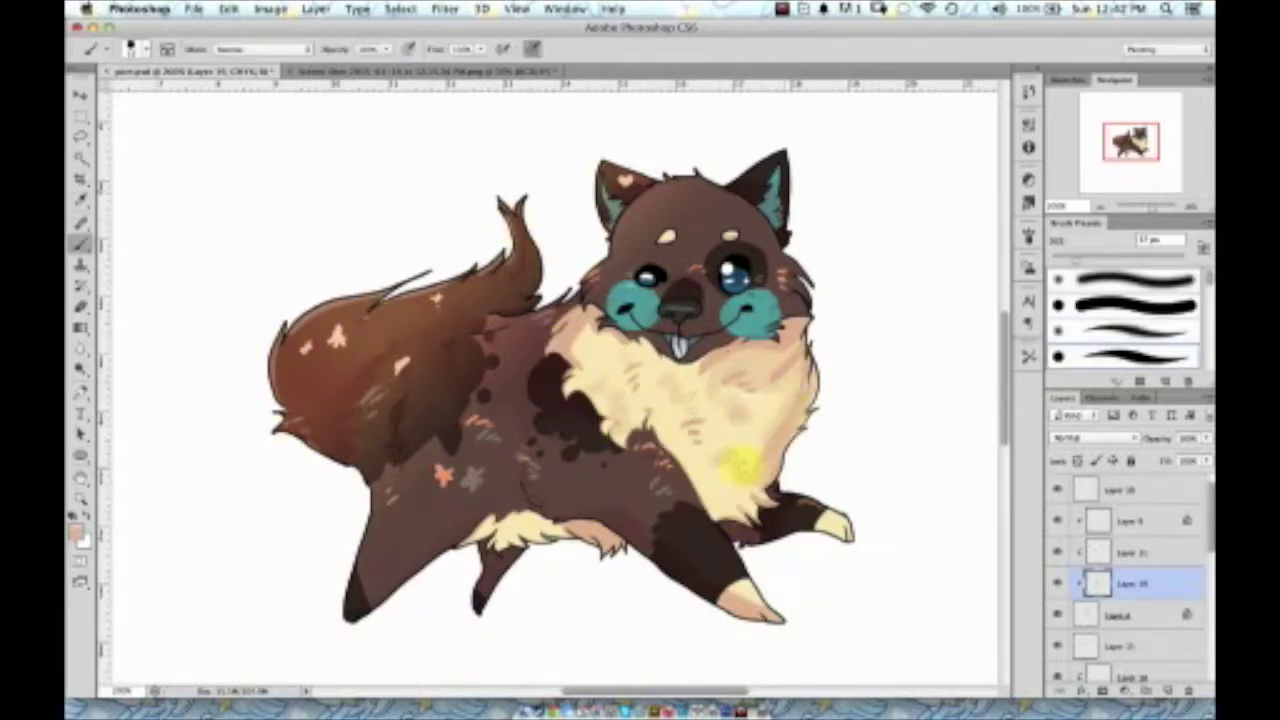
pyautogui.keyDown('alt'); pyautogui.click(637, 310); pyautogui.keyUp('alt')
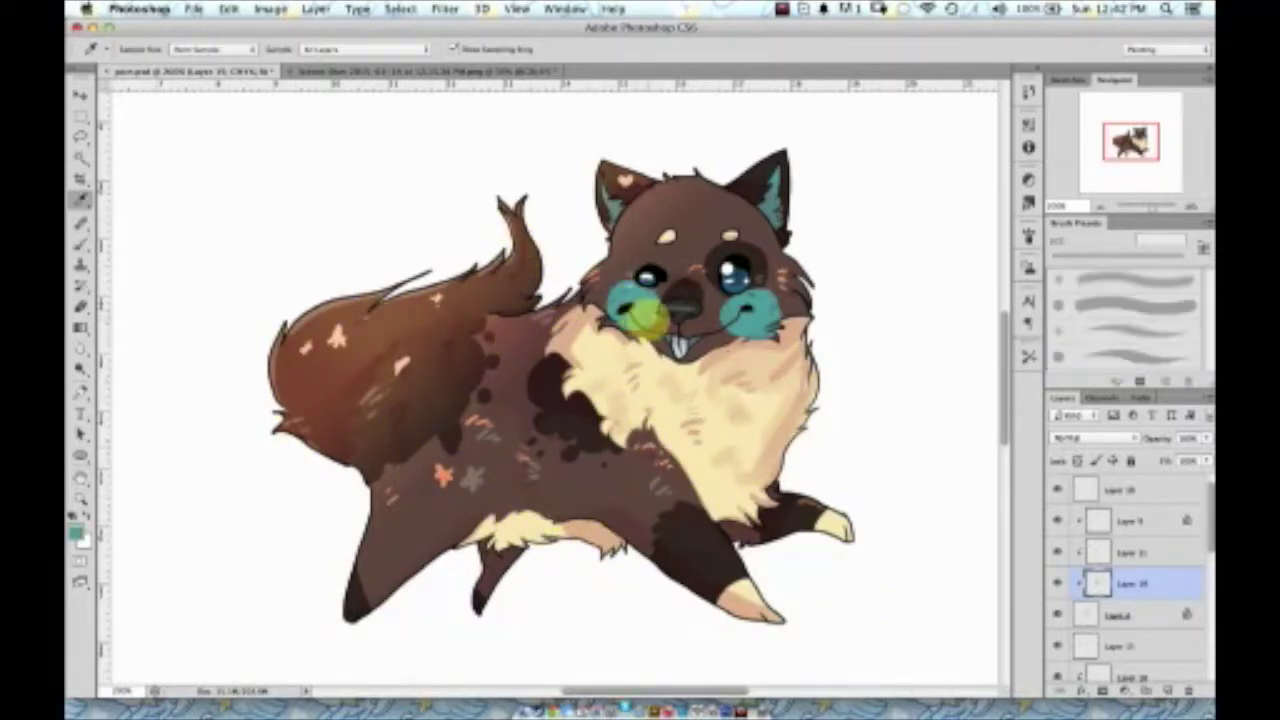
pyautogui.keyDown('alt'); pyautogui.click(620, 206); pyautogui.keyUp('alt')
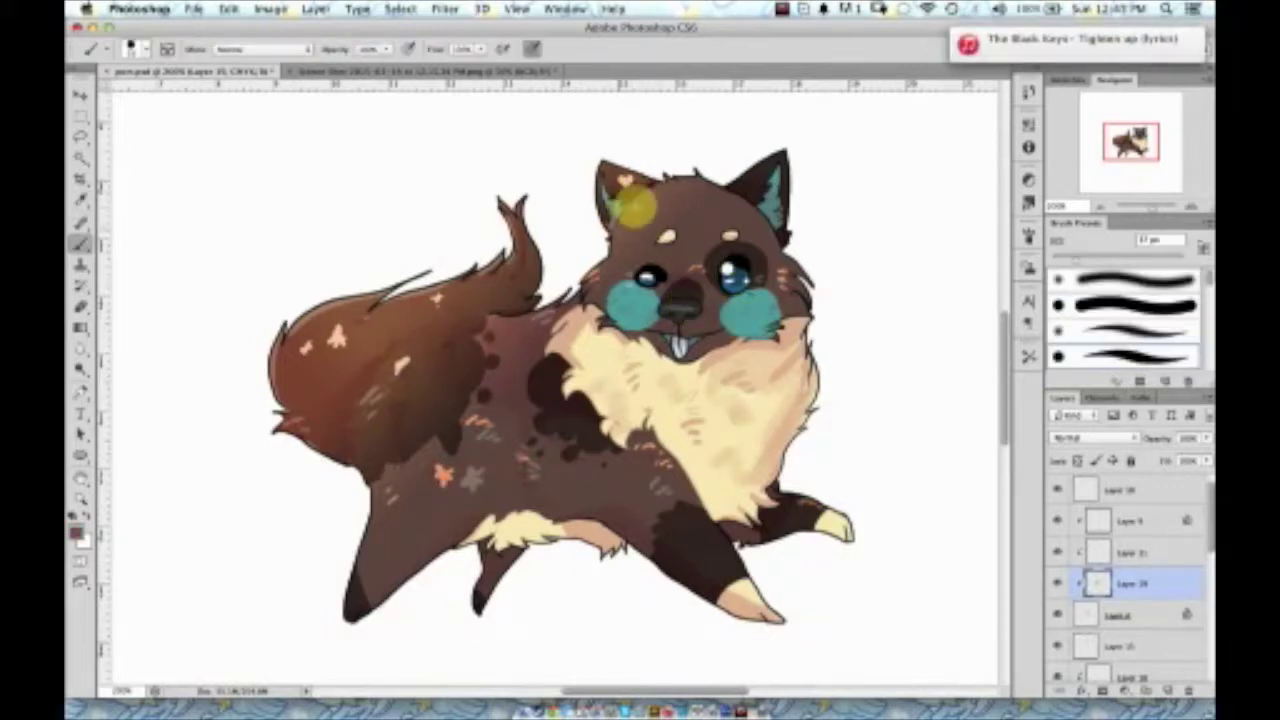
# Darken the coloured lines by lowering the lightness with Hue/Saturation
pyautogui.press('o')
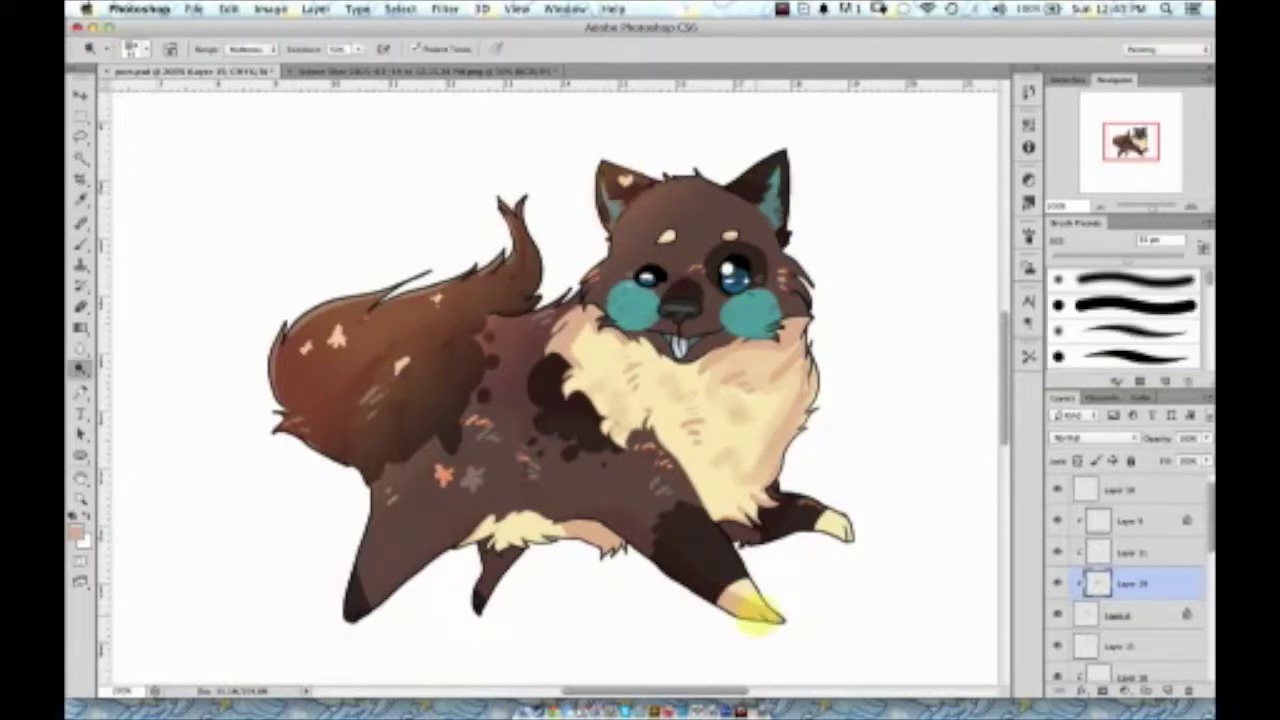
pyautogui.press('b')
pyautogui.hotkey('ctrl', 'u')
pyautogui.moveTo(975, 452); pyautogui.dragTo(930, 455)
pyautogui.click(1183, 284)
# Draw a large peach ellipse behind the dog with the Ellipse tool and add a new layer clipped to it
pyautogui.click(1166, 690)
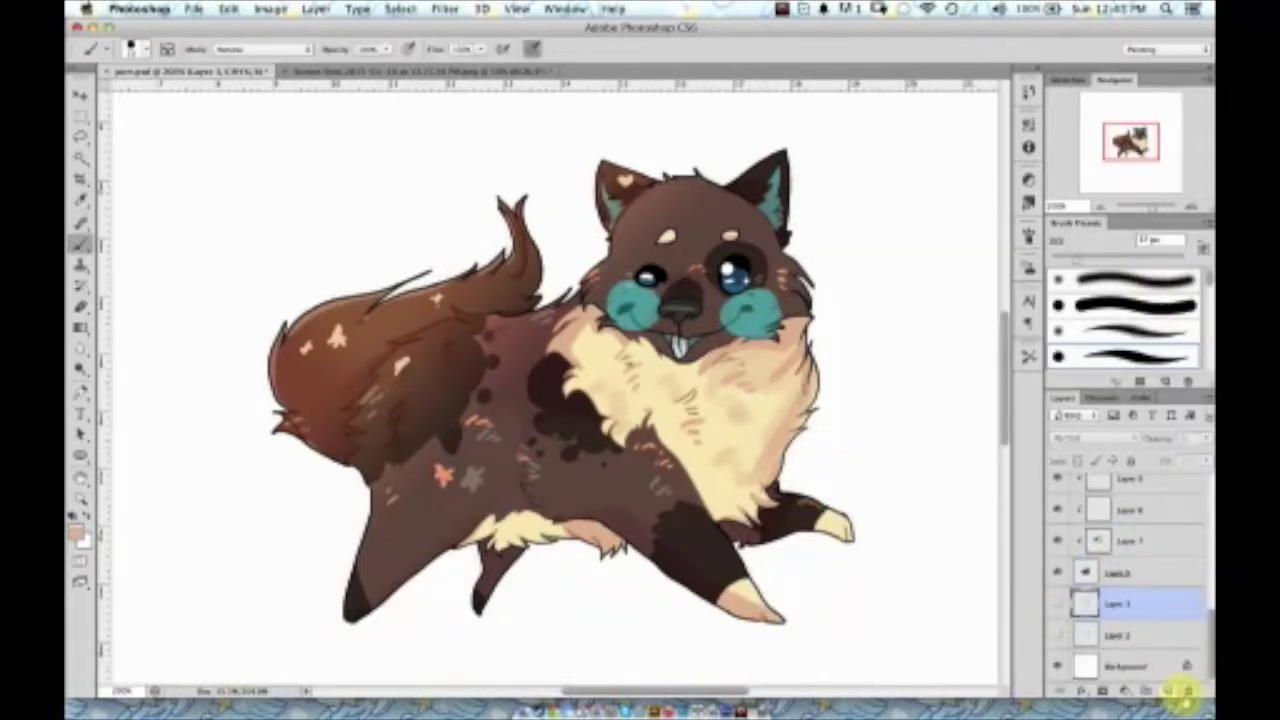
pyautogui.rightClick(83, 452)
pyautogui.click(170, 483)
pyautogui.moveTo(155, 113); pyautogui.dragTo(786, 470)
pyautogui.press('v')
pyautogui.click(1045, 545)
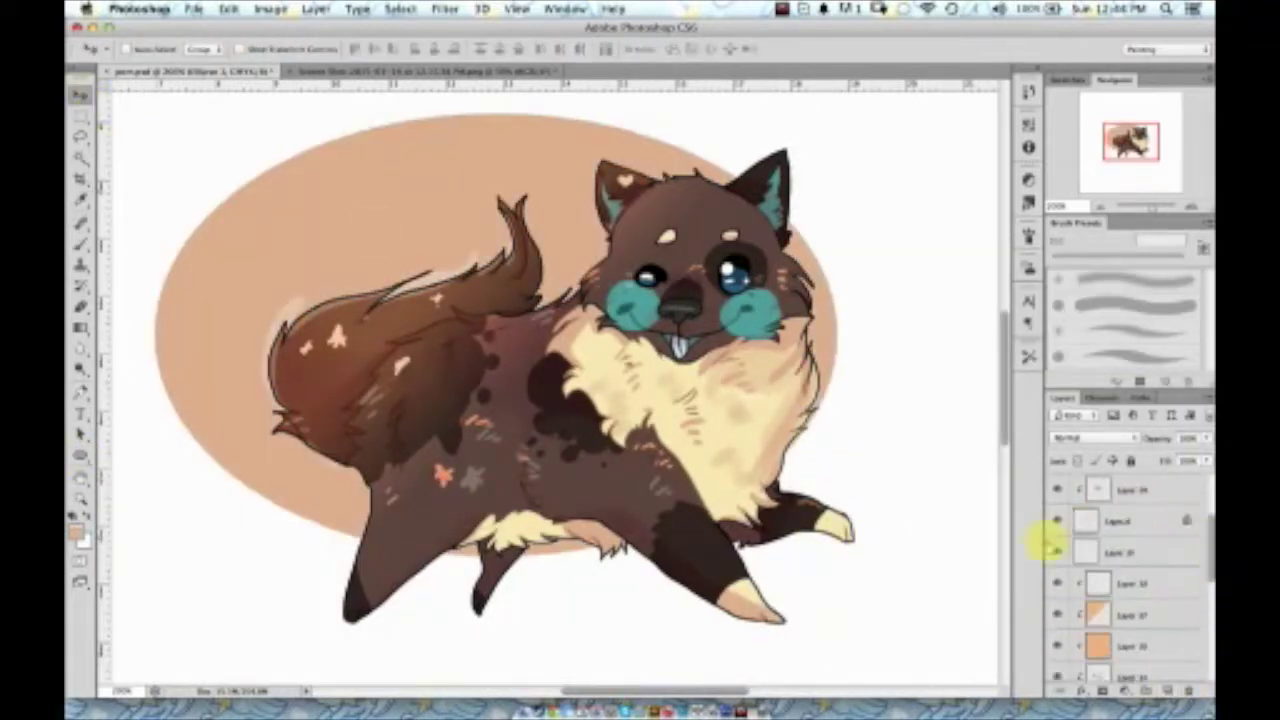
pyautogui.scroll(-5, 1200, 568)
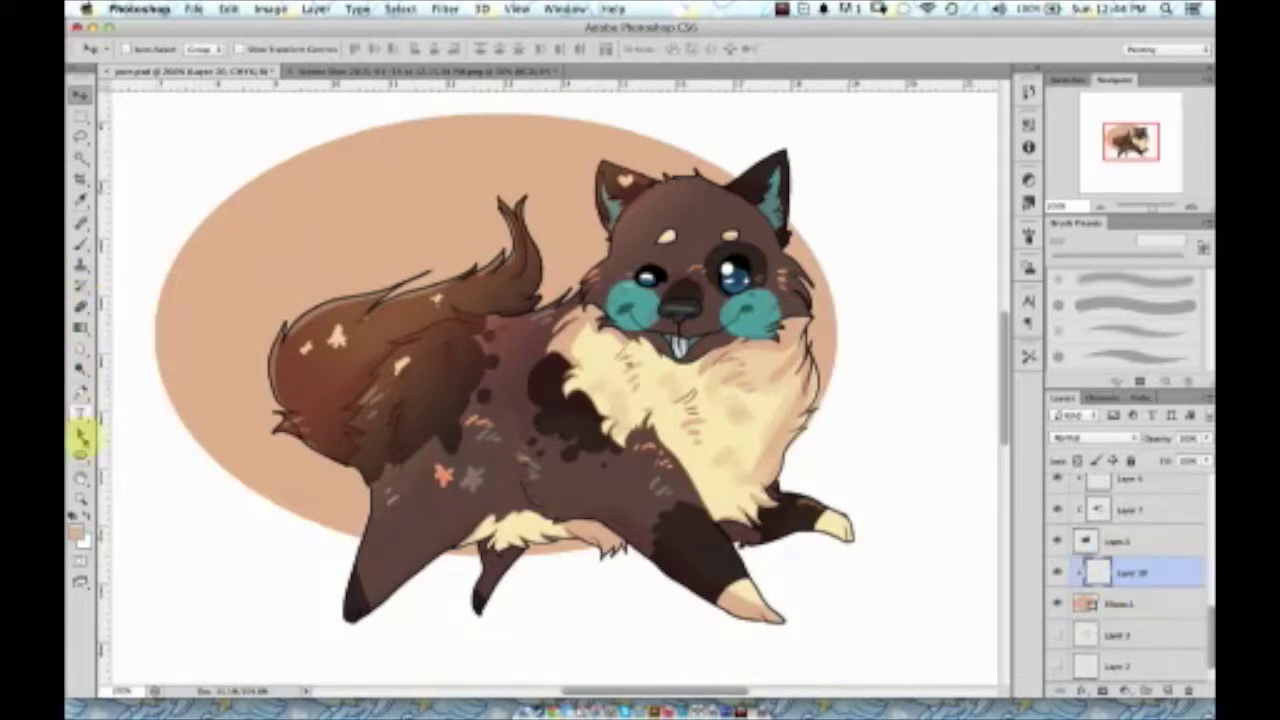
# Fill the layer clipped to the ellipse with peach and change the foreground colour to light blue
pyautogui.press('i')
pyautogui.click(251, 309)
pyautogui.click(1120, 603)
pyautogui.click(1150, 362)
pyautogui.click(76, 531)
pyautogui.click(1003, 462)
pyautogui.click(1155, 362)
pyautogui.hotkey('ctrl', 'z')
# Add a pattern fill layer clipped to the ellipse and set its blend mode to Overlay
pyautogui.click(1140, 690)
pyautogui.click(1095, 437)
pyautogui.click(1100, 543)
# Change the ellipse's pattern fill to a polka-dot pattern
pyautogui.doubleClick(1098, 603)
pyautogui.click(760, 338)
pyautogui.press('Down')
pyautogui.press('Down')
pyautogui.press('Down')
pyautogui.press('Down')
pyautogui.press('Down')
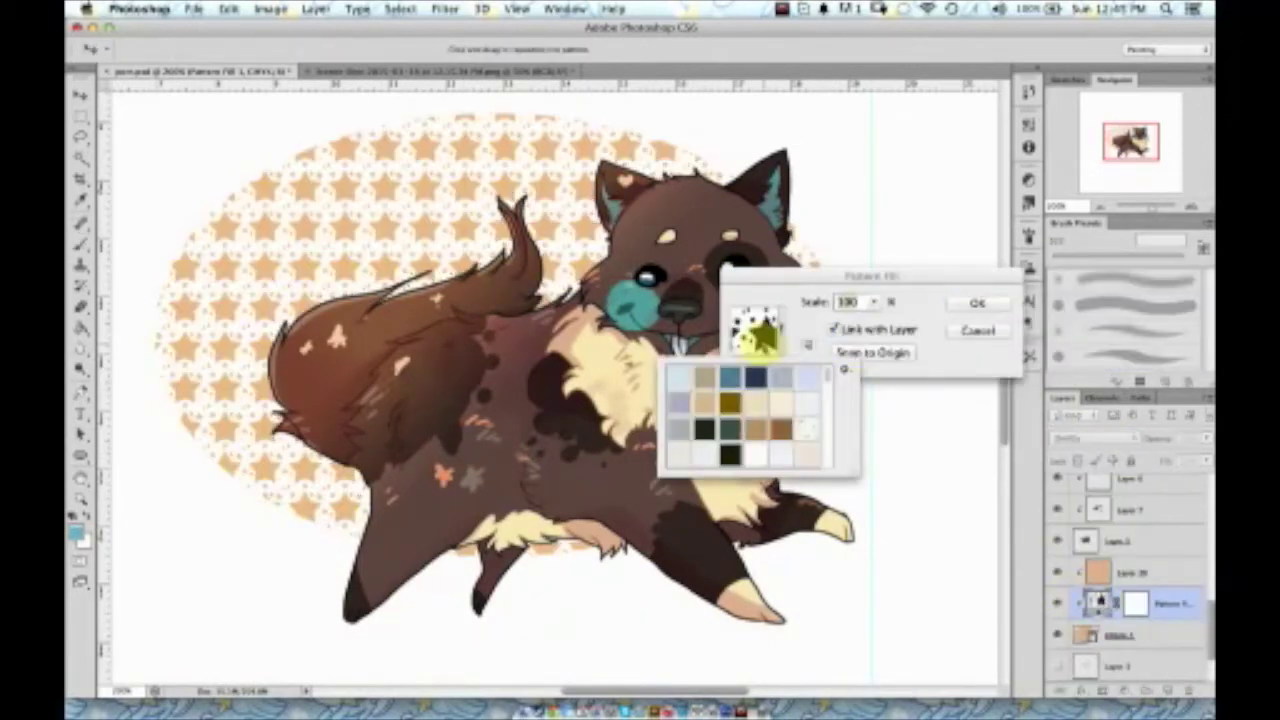
pyautogui.press('Down')
pyautogui.press('Return')
pyautogui.press('Return')
# Duplicate the dog's flat base layer and place the copy beneath the original
pyautogui.click(1094, 545)
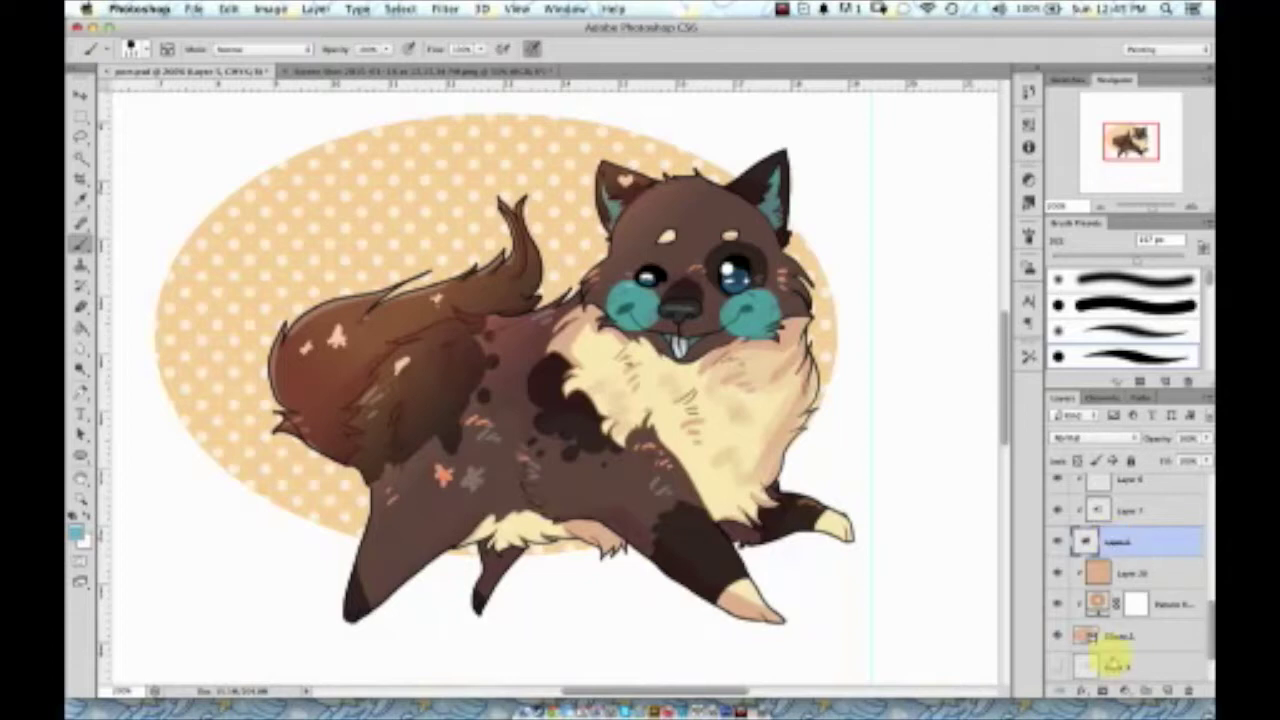
pyautogui.hotkey('ctrl', 'j')
pyautogui.press('v')
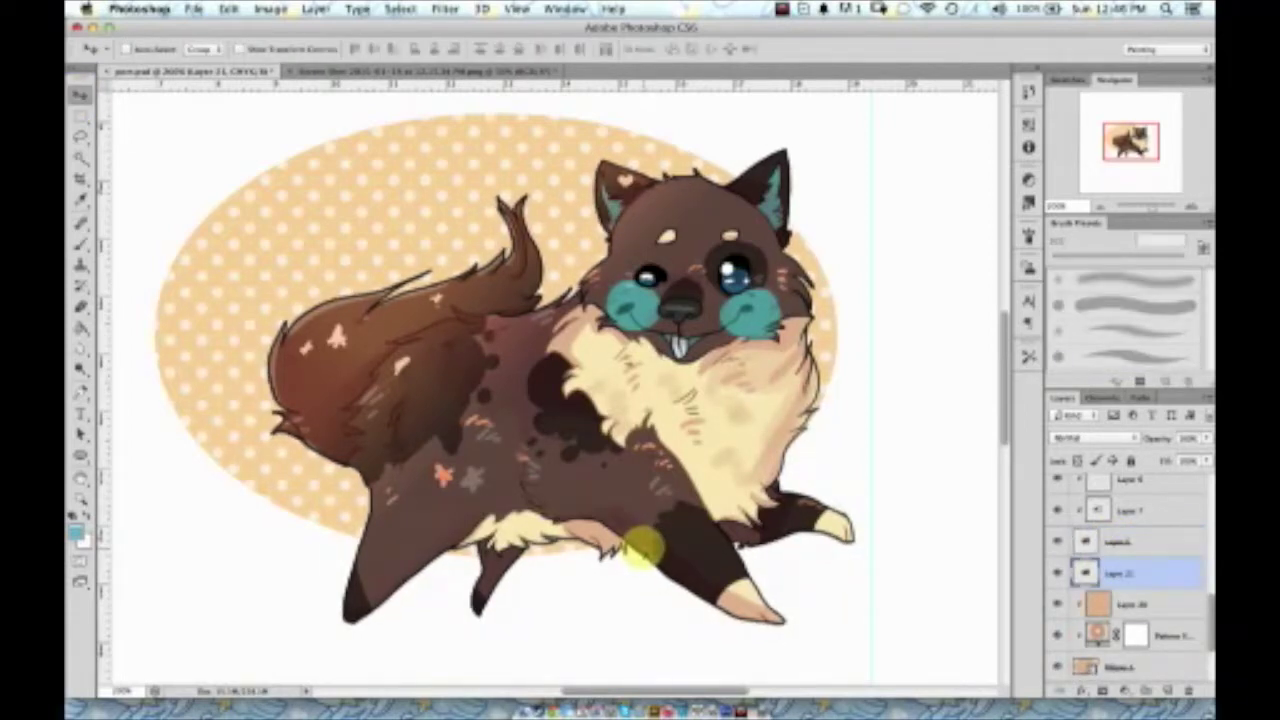
# Add a light orange Stroke effect to the duplicated layer to outline the dog's silhouette
pyautogui.click(1100, 690)
pyautogui.click(1112, 540)
pyautogui.click(906, 503)
pyautogui.click(940, 375)
pyautogui.moveTo(940, 375)
pyautogui.mouseDown()
pyautogui.moveTo(820, 386)
pyautogui.moveTo(857, 343)
pyautogui.mouseUp()
pyautogui.press('Return')
pyautogui.press('Return')
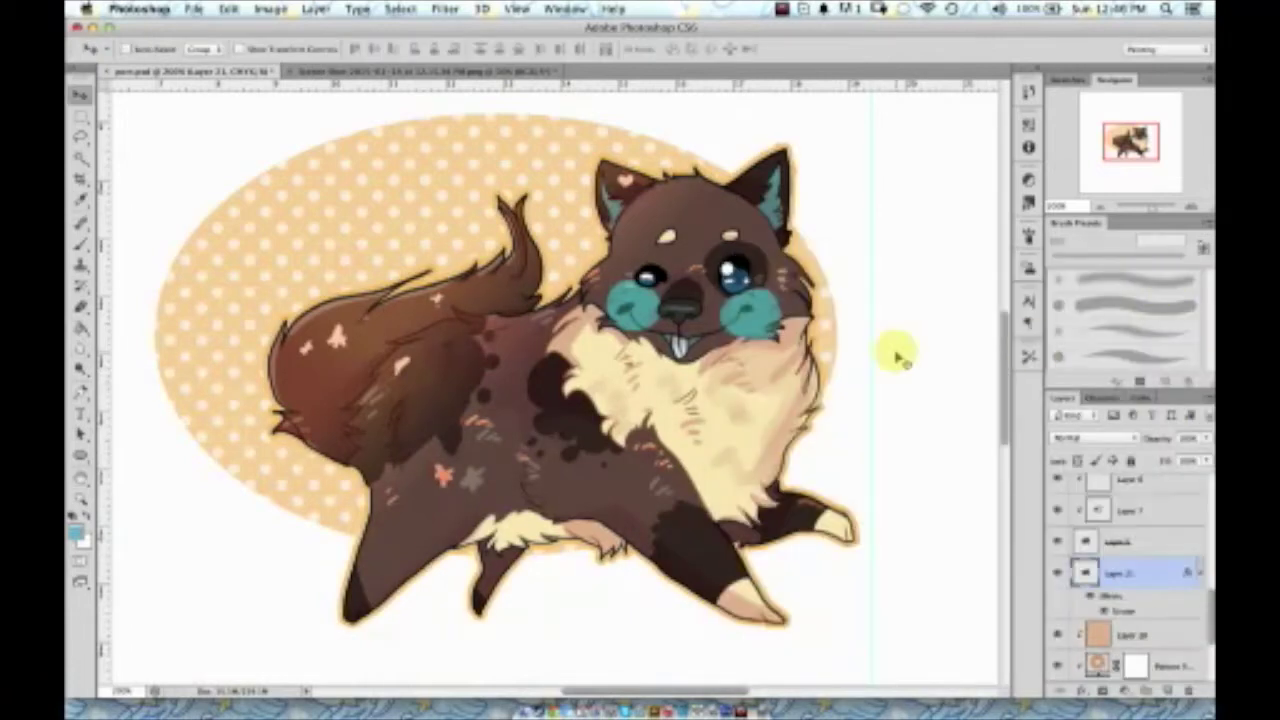
# Hide the white background, add a clipped layer below the line art, lasso an area across the dog and fill it with a gradient
pyautogui.scroll(5, 1180, 586)
pyautogui.scroll(-2, 1198, 514)
pyautogui.click(1185, 615)
pyautogui.press('l')
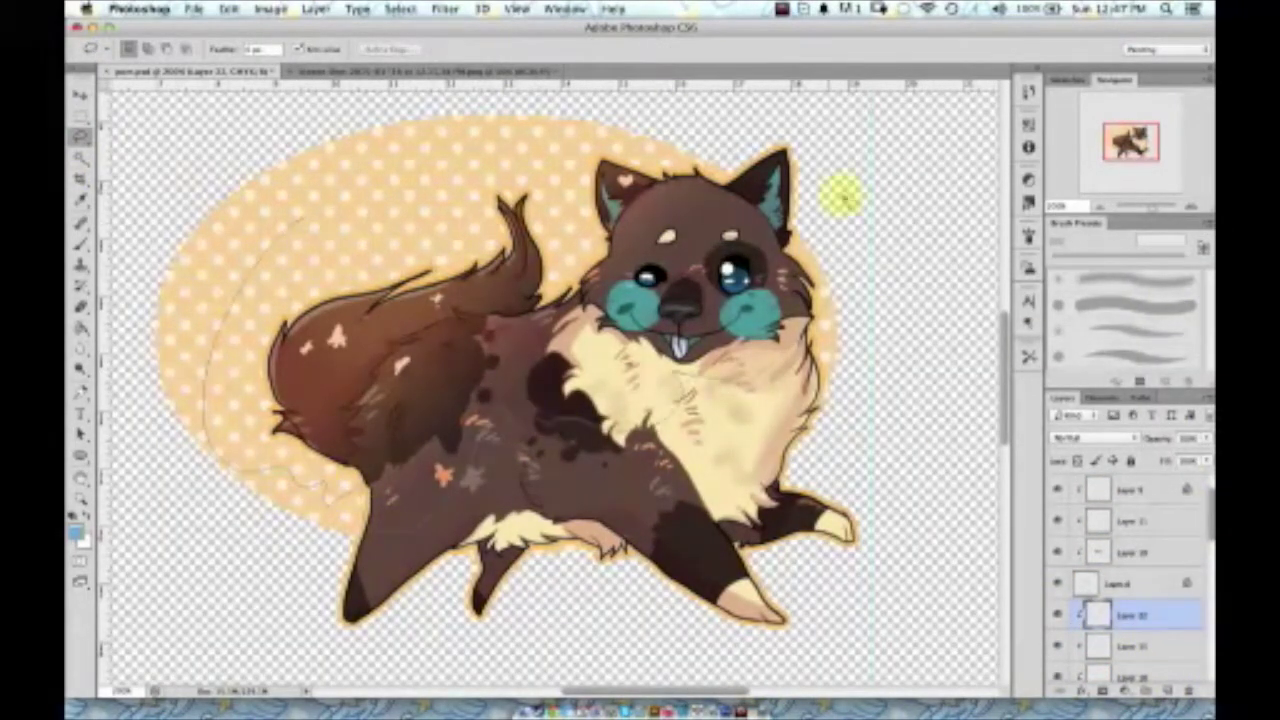
pyautogui.click(80, 326)
pyautogui.moveTo(758, 204); pyautogui.dragTo(390, 430)
# Apply a Pattern Overlay effect to the gradient layer
pyautogui.click(1101, 690)
pyautogui.click(1135, 452)
pyautogui.click(771, 486)
pyautogui.click(968, 371)
pyautogui.click(1000, 500)
pyautogui.click(993, 448)
pyautogui.click(975, 318)
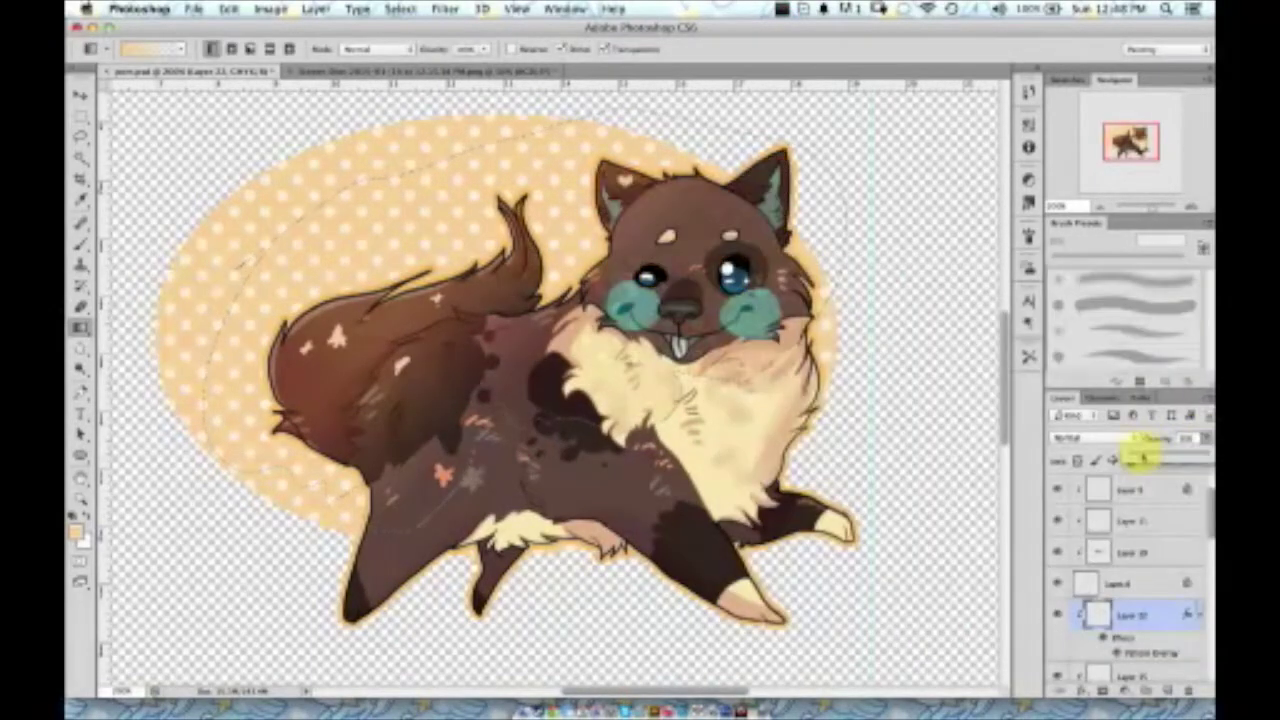
# Clear the selection, hide the pattern overlay layer and crop the canvas closely around the dog and ellipse
pyautogui.press('m')
pyautogui.click(486, 614)
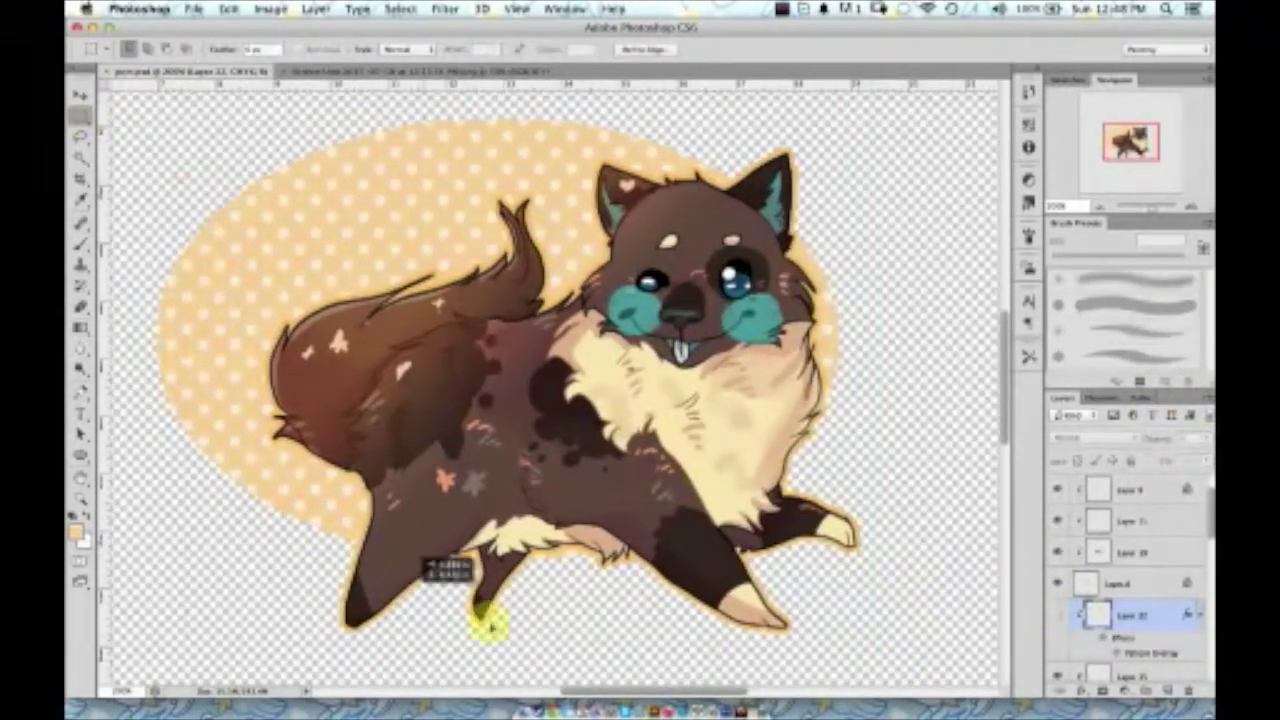
pyautogui.scroll(-1, 670, 550)
pyautogui.hotkey('ctrl', 'Tab')
pyautogui.rightClick(760, 708)
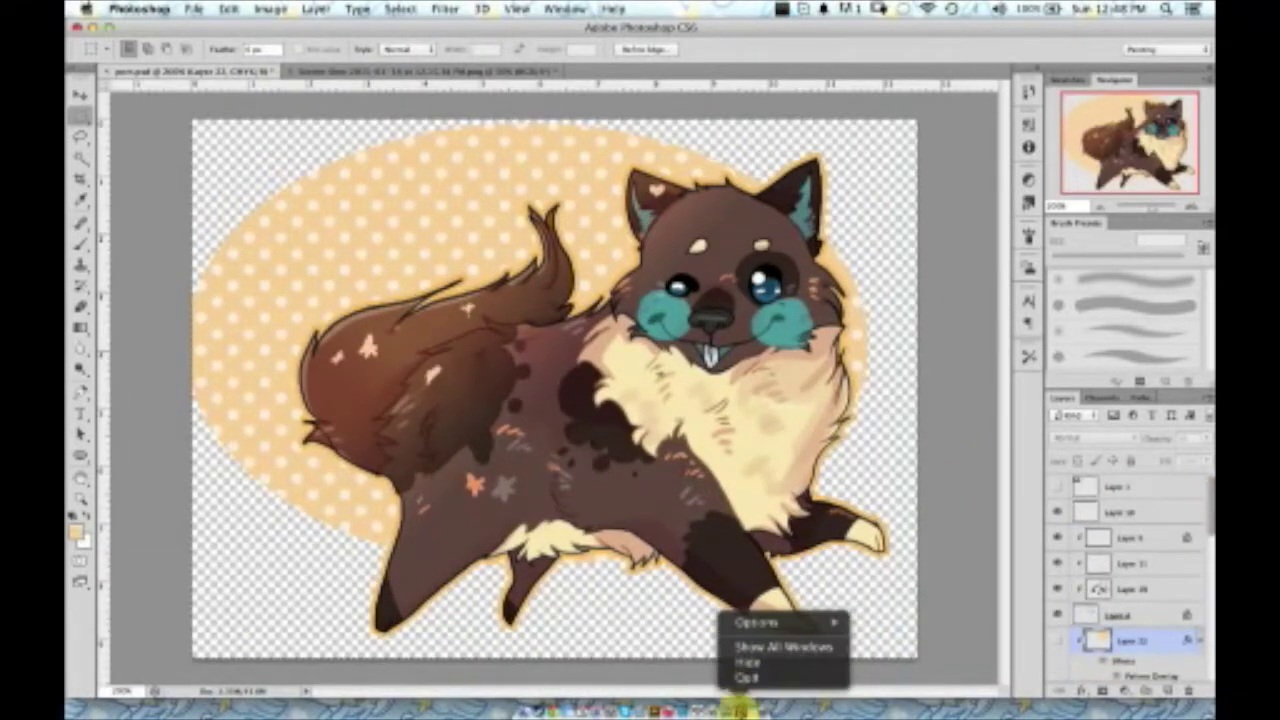